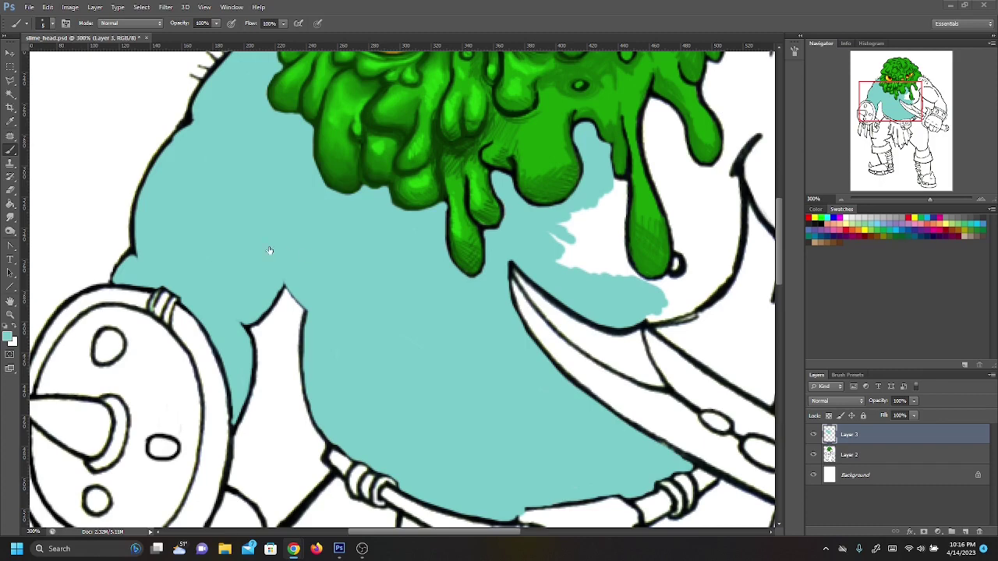
Step: Paint the white chest areas between the slime drips and along the blade's upper edge with the light teal skin colour
mouse_move(552, 228)
mouse_down()
mouse_move(591, 272)
mouse_move(589, 250)
mouse_move(566, 236)
mouse_move(622, 185)
mouse_move(614, 262)
mouse_move(618, 209)
mouse_move(623, 267)
mouse_move(618, 226)
mouse_move(623, 263)
mouse_move(642, 289)
mouse_move(638, 279)
mouse_move(642, 285)
mouse_move(614, 279)
mouse_up()
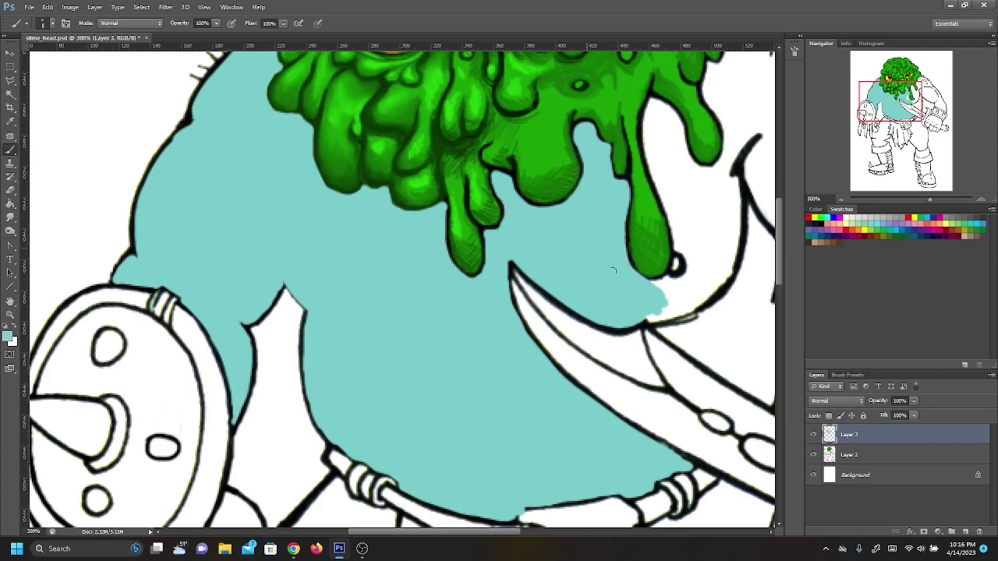
drag(615, 278, 468, 236)
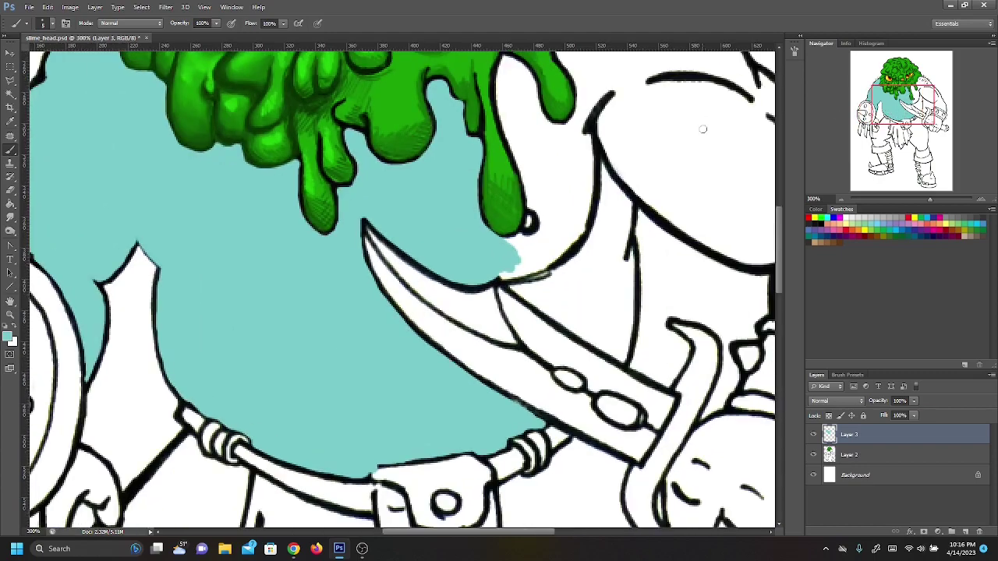
mouse_move(501, 270)
mouse_down()
mouse_move(521, 263)
mouse_move(524, 288)
mouse_move(575, 327)
mouse_move(538, 273)
mouse_move(622, 358)
mouse_move(626, 285)
mouse_move(624, 327)
mouse_up()
mouse_move(569, 296)
mouse_down()
mouse_move(519, 268)
mouse_move(619, 348)
mouse_move(585, 318)
mouse_move(577, 276)
mouse_up()
drag(402, 289, 348, 356)
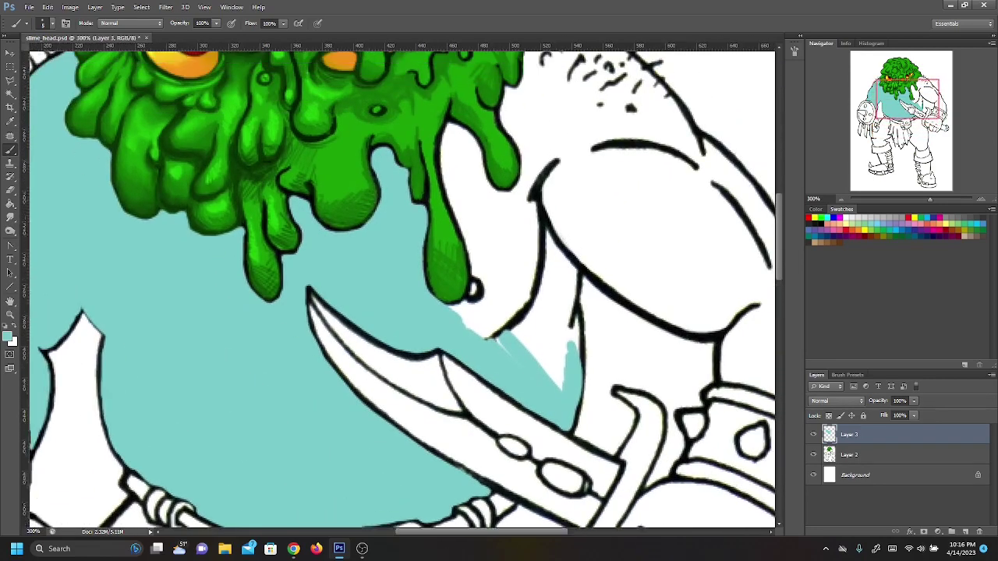
Step: Fill the chest around the long slime drip with teal, covering the white area across to the armpit and arm outline
drag(909, 103, 910, 101)
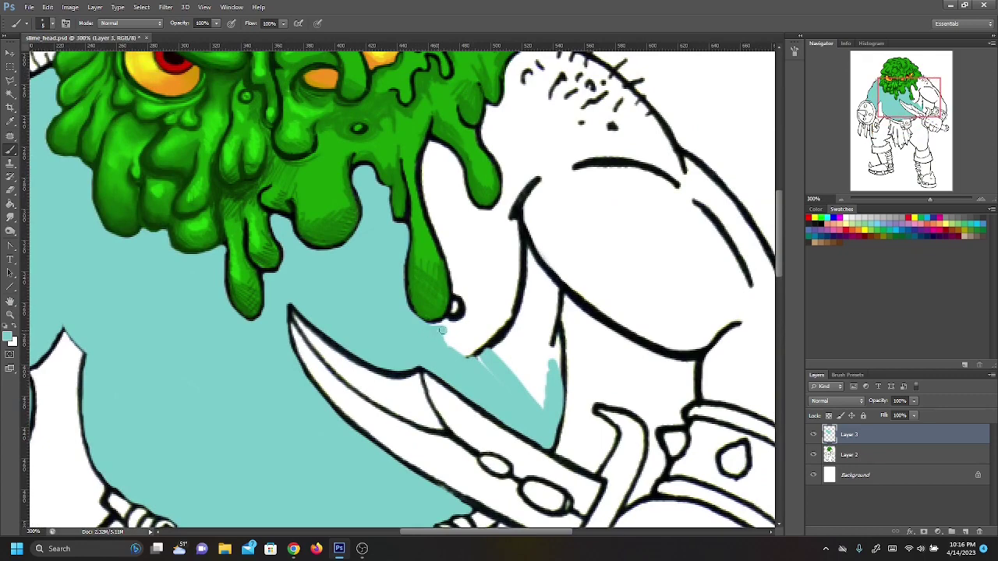
mouse_move(459, 311)
mouse_down()
mouse_move(465, 275)
mouse_move(443, 336)
mouse_move(454, 339)
mouse_move(457, 327)
mouse_move(445, 339)
mouse_move(464, 323)
mouse_move(499, 352)
mouse_up()
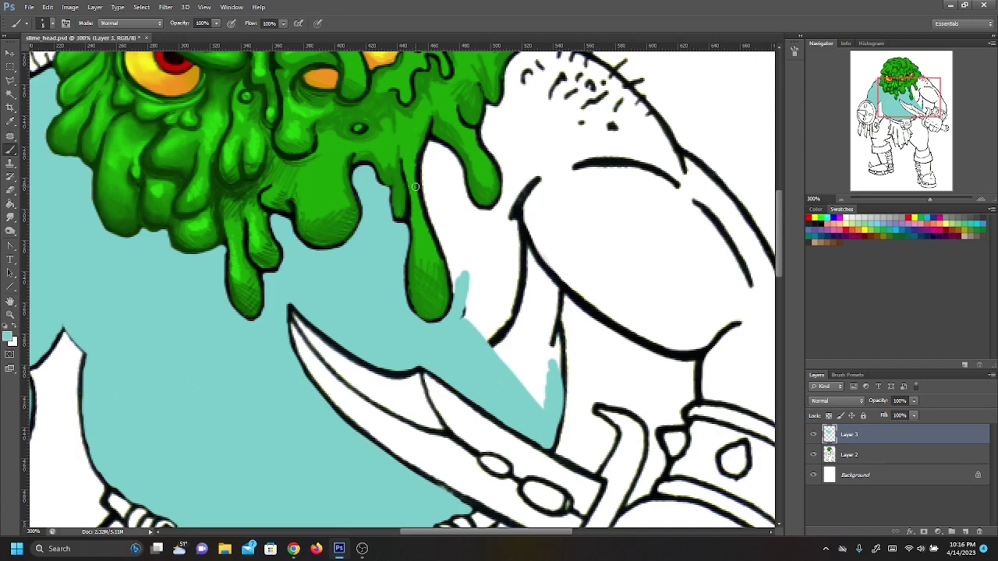
mouse_move(435, 175)
mouse_down()
mouse_move(427, 156)
mouse_move(439, 147)
mouse_move(457, 178)
mouse_move(438, 166)
mouse_move(431, 187)
mouse_move(423, 167)
mouse_move(436, 219)
mouse_move(432, 170)
mouse_move(449, 226)
mouse_move(460, 181)
mouse_move(462, 193)
mouse_move(449, 156)
mouse_move(460, 170)
mouse_up()
mouse_move(457, 248)
mouse_down()
mouse_move(435, 213)
mouse_move(457, 273)
mouse_move(451, 234)
mouse_move(459, 291)
mouse_move(449, 249)
mouse_move(469, 288)
mouse_move(467, 201)
mouse_up()
mouse_move(480, 310)
mouse_down()
mouse_move(470, 306)
mouse_move(519, 378)
mouse_move(524, 361)
mouse_move(542, 367)
mouse_move(556, 347)
mouse_move(554, 387)
mouse_up()
mouse_move(518, 248)
mouse_down()
mouse_move(546, 287)
mouse_move(553, 275)
mouse_move(547, 340)
mouse_up()
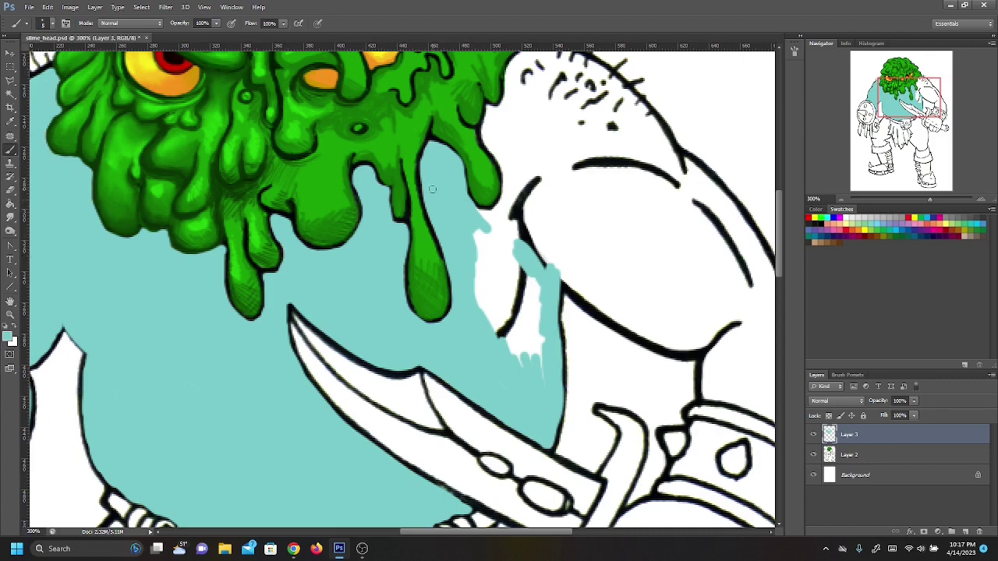
mouse_move(475, 307)
mouse_down()
mouse_move(507, 351)
mouse_move(530, 343)
mouse_move(542, 296)
mouse_up()
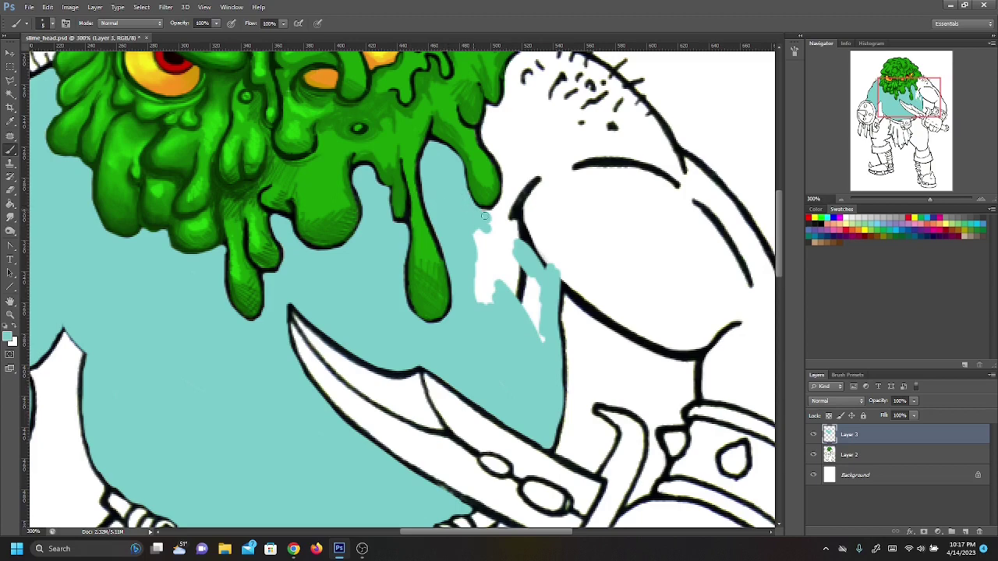
mouse_move(478, 313)
mouse_down()
mouse_move(542, 342)
mouse_move(481, 278)
mouse_move(490, 290)
mouse_move(483, 287)
mouse_move(536, 321)
mouse_move(488, 264)
mouse_up()
Step: Paint the shoulder beside the slime head teal, covering the stubble marks and the start of the sword arm
mouse_move(492, 208)
mouse_down()
mouse_move(477, 238)
mouse_move(543, 193)
mouse_move(565, 191)
mouse_move(525, 257)
mouse_move(533, 317)
mouse_move(542, 290)
mouse_move(535, 314)
mouse_move(547, 304)
mouse_move(537, 308)
mouse_move(521, 245)
mouse_move(645, 332)
mouse_up()
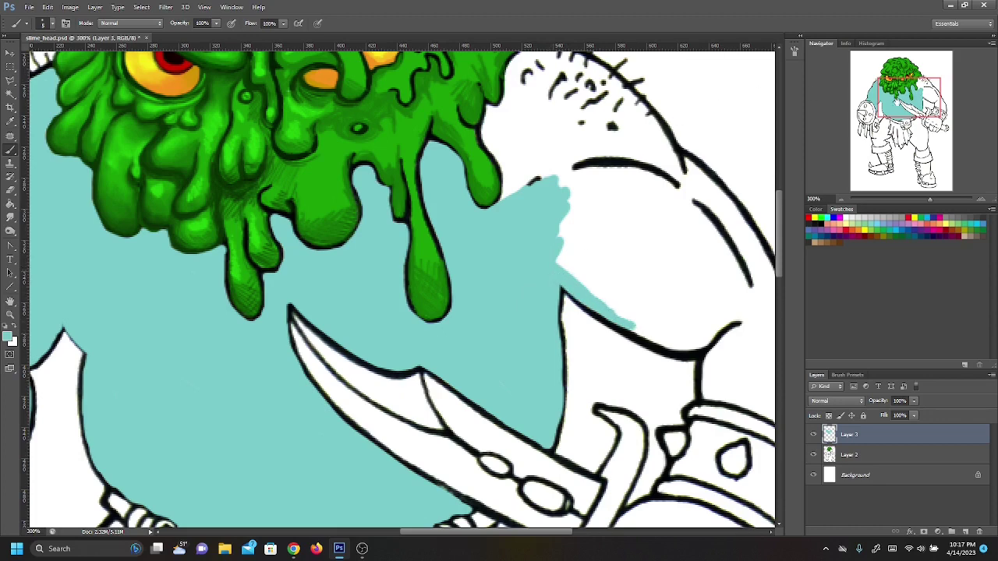
drag(426, 234, 377, 344)
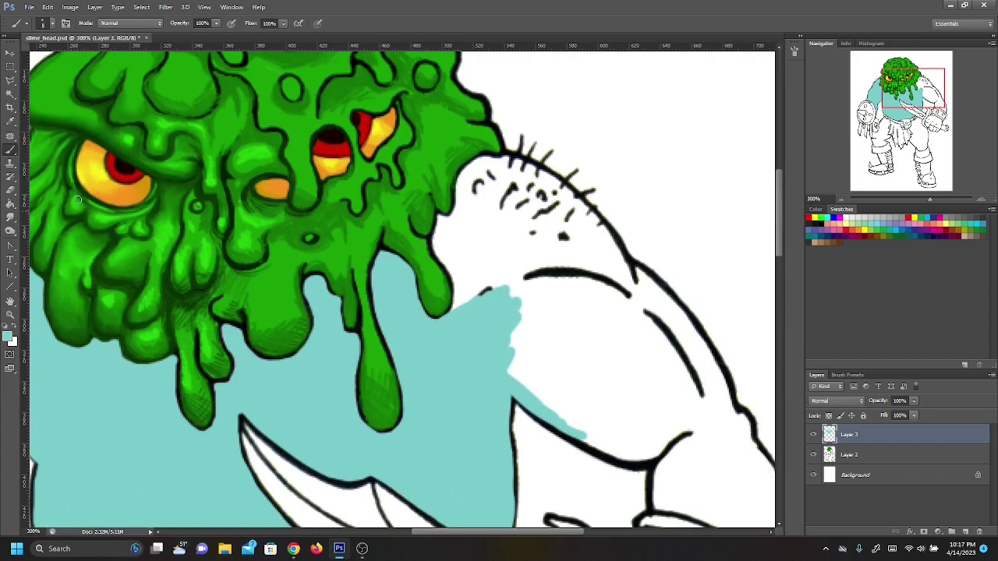
mouse_move(451, 234)
mouse_down()
mouse_move(431, 258)
mouse_move(420, 251)
mouse_move(441, 223)
mouse_move(442, 255)
mouse_move(431, 248)
mouse_move(463, 290)
mouse_move(437, 251)
mouse_move(462, 298)
mouse_move(459, 279)
mouse_move(453, 318)
mouse_move(463, 289)
mouse_move(455, 258)
mouse_move(531, 307)
mouse_move(436, 235)
mouse_move(453, 234)
mouse_move(299, 154)
mouse_move(441, 165)
mouse_move(472, 212)
mouse_move(449, 223)
mouse_move(462, 226)
mouse_move(454, 212)
mouse_move(479, 246)
mouse_move(403, 189)
mouse_move(463, 195)
mouse_move(451, 217)
mouse_move(472, 167)
mouse_move(464, 183)
mouse_move(489, 161)
mouse_move(481, 161)
mouse_move(522, 161)
mouse_move(508, 156)
mouse_move(550, 181)
mouse_move(502, 166)
mouse_up()
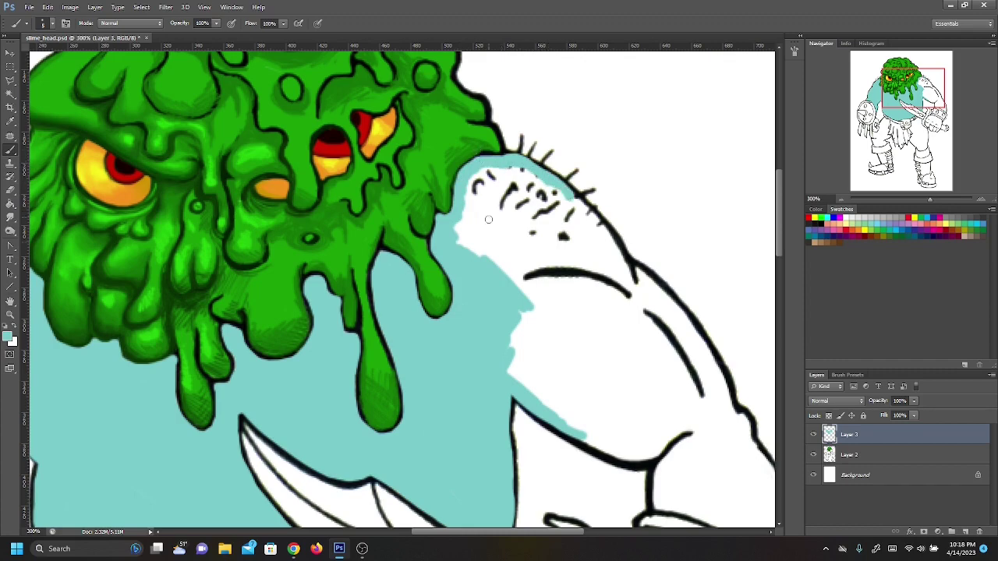
mouse_move(464, 255)
mouse_down()
mouse_move(550, 295)
mouse_move(467, 229)
mouse_move(495, 243)
mouse_move(511, 223)
mouse_move(470, 198)
mouse_move(531, 168)
mouse_move(571, 212)
mouse_move(581, 207)
mouse_move(622, 271)
mouse_move(612, 234)
mouse_move(561, 199)
mouse_move(616, 265)
mouse_move(546, 201)
mouse_move(592, 265)
mouse_move(530, 203)
mouse_move(550, 207)
mouse_move(528, 268)
mouse_move(584, 289)
mouse_move(513, 200)
mouse_move(523, 209)
mouse_up()
drag(571, 269, 553, 245)
drag(481, 317, 397, 248)
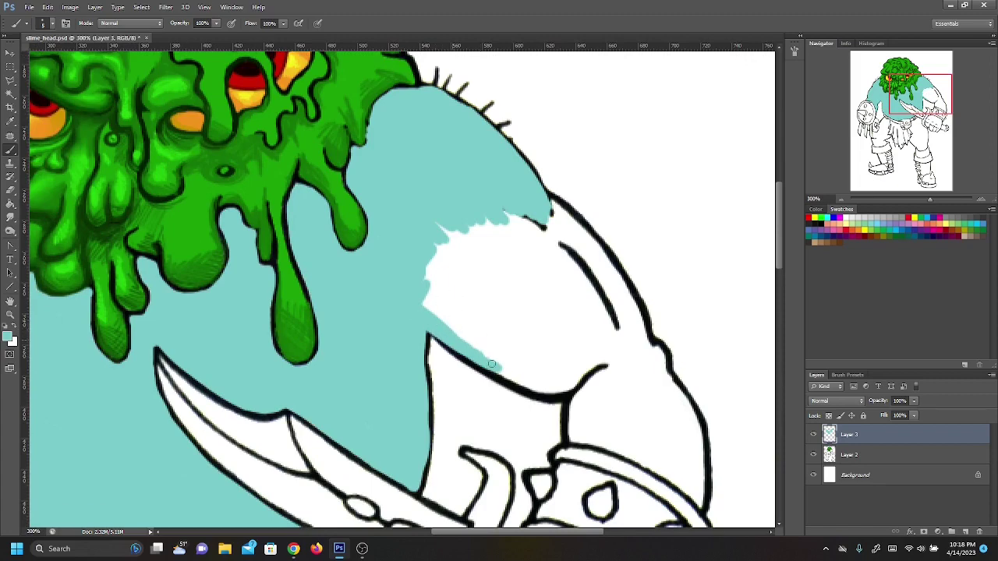
Step: Fill the sword arm's upper part with teal from the shoulder down to the elbow, covering the inner muscle lines
mouse_move(445, 341)
mouse_down()
mouse_move(540, 390)
mouse_move(561, 387)
mouse_move(491, 357)
mouse_move(546, 382)
mouse_move(437, 319)
mouse_move(519, 359)
mouse_move(430, 303)
mouse_move(589, 382)
mouse_up()
mouse_move(441, 294)
mouse_down()
mouse_move(563, 369)
mouse_move(413, 252)
mouse_move(552, 353)
mouse_move(437, 248)
mouse_move(485, 312)
mouse_up()
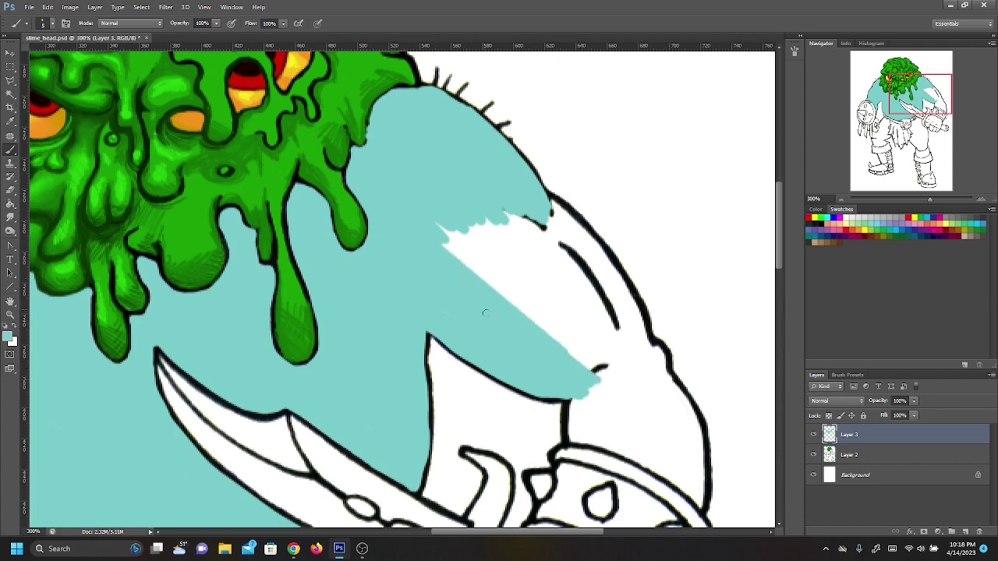
mouse_move(441, 227)
mouse_down()
mouse_move(556, 344)
mouse_move(419, 221)
mouse_move(593, 372)
mouse_move(464, 240)
mouse_move(473, 231)
mouse_move(578, 341)
mouse_move(550, 302)
mouse_up()
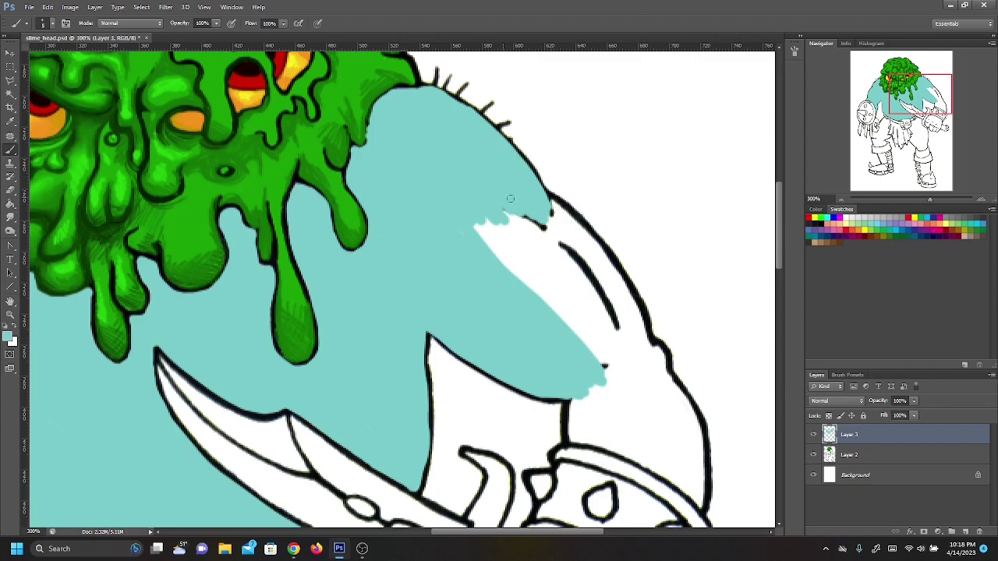
mouse_move(451, 225)
mouse_down()
mouse_move(467, 231)
mouse_move(459, 216)
mouse_move(481, 210)
mouse_move(549, 220)
mouse_move(559, 213)
mouse_move(600, 257)
mouse_move(593, 269)
mouse_move(604, 336)
mouse_move(589, 259)
mouse_move(647, 343)
mouse_up()
mouse_move(536, 291)
mouse_down()
mouse_move(597, 358)
mouse_move(602, 378)
mouse_move(583, 311)
mouse_move(636, 390)
mouse_move(628, 365)
mouse_move(648, 376)
mouse_move(640, 345)
mouse_move(661, 360)
mouse_up()
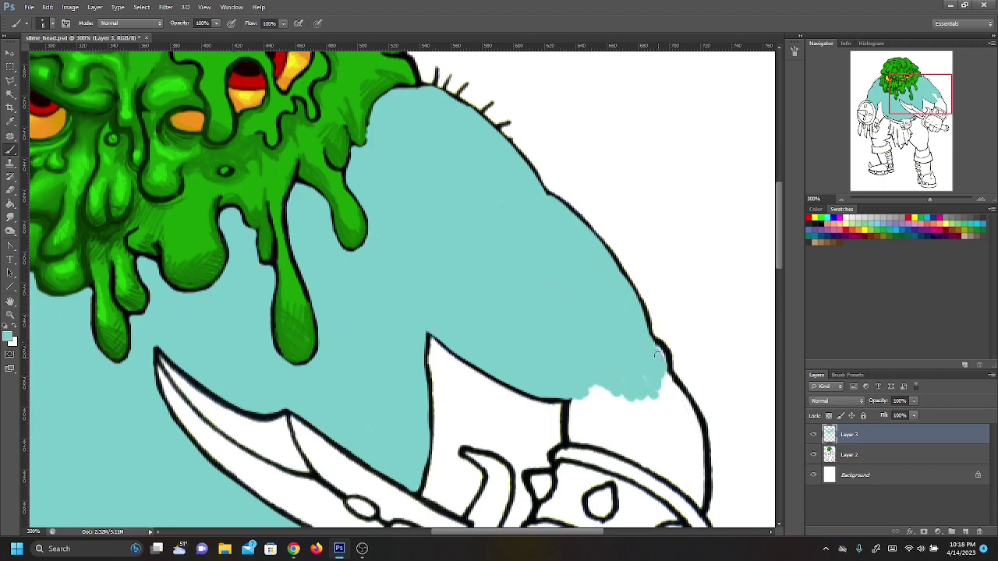
Step: Paint the sword arm's forearm teal from the elbow down to the edge of the bracer
scroll(400, 289, down, 1)
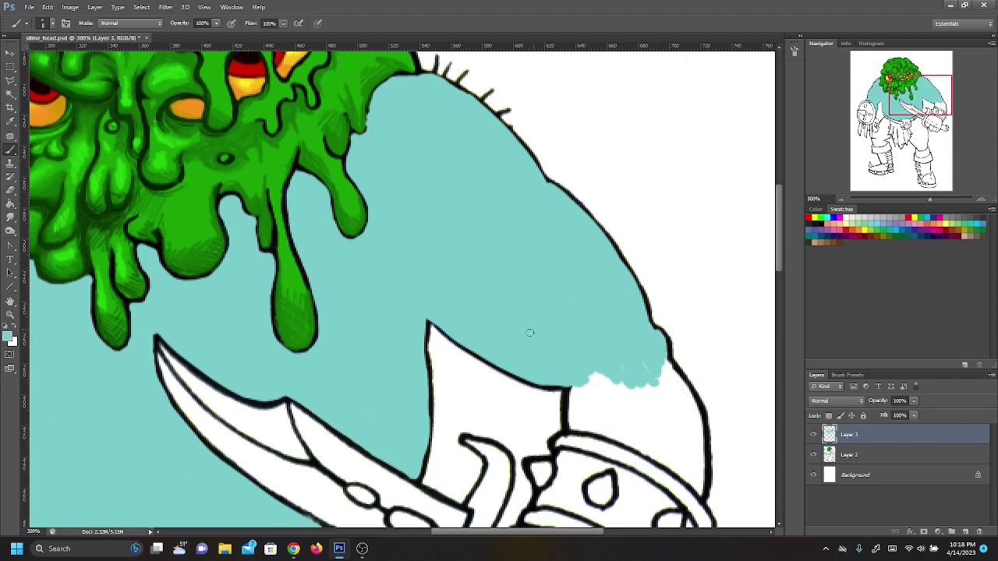
mouse_move(582, 416)
mouse_down()
mouse_move(570, 425)
mouse_move(573, 390)
mouse_move(571, 407)
mouse_move(597, 433)
mouse_move(621, 437)
mouse_move(580, 409)
mouse_move(605, 429)
mouse_up()
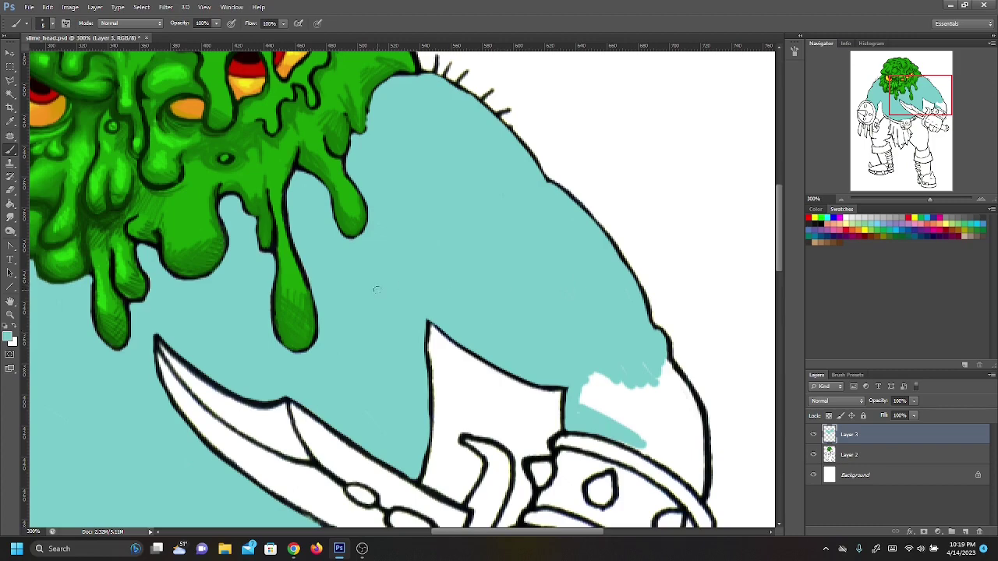
mouse_move(575, 407)
mouse_down()
mouse_move(573, 382)
mouse_move(568, 371)
mouse_move(584, 373)
mouse_move(573, 361)
mouse_move(628, 393)
mouse_up()
mouse_move(647, 448)
mouse_down()
mouse_move(694, 483)
mouse_move(701, 456)
mouse_move(700, 486)
mouse_move(667, 448)
mouse_move(686, 460)
mouse_up()
mouse_move(619, 399)
mouse_down()
mouse_move(694, 465)
mouse_move(628, 354)
mouse_move(646, 390)
mouse_move(684, 421)
mouse_move(676, 383)
mouse_move(686, 391)
mouse_move(674, 379)
mouse_move(694, 422)
mouse_move(691, 406)
mouse_move(695, 454)
mouse_move(698, 419)
mouse_move(703, 460)
mouse_move(687, 442)
mouse_up()
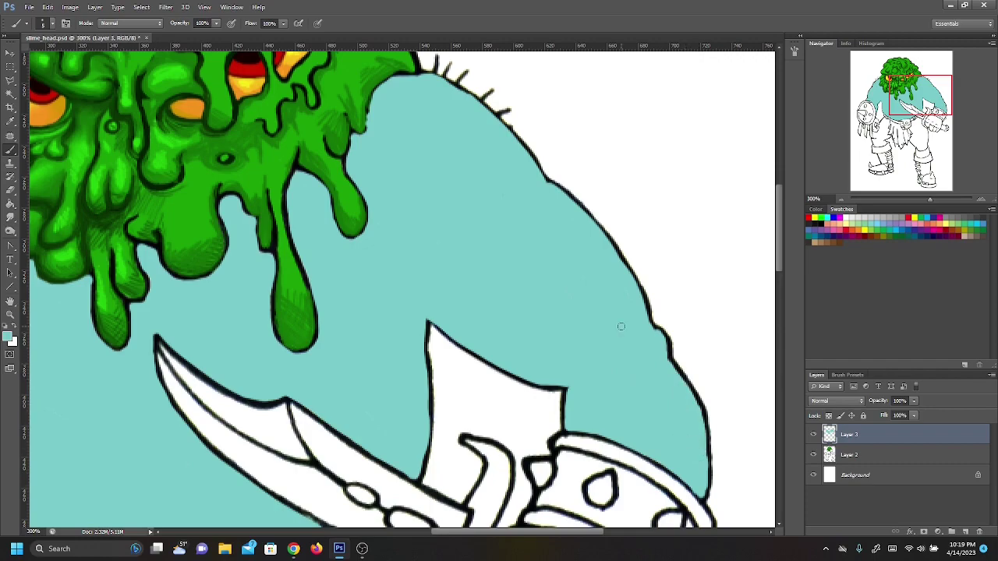
Step: Fill the fingers showing between the shield's hanging straps with teal and start colouring the bottom of the fist
drag(918, 105, 896, 125)
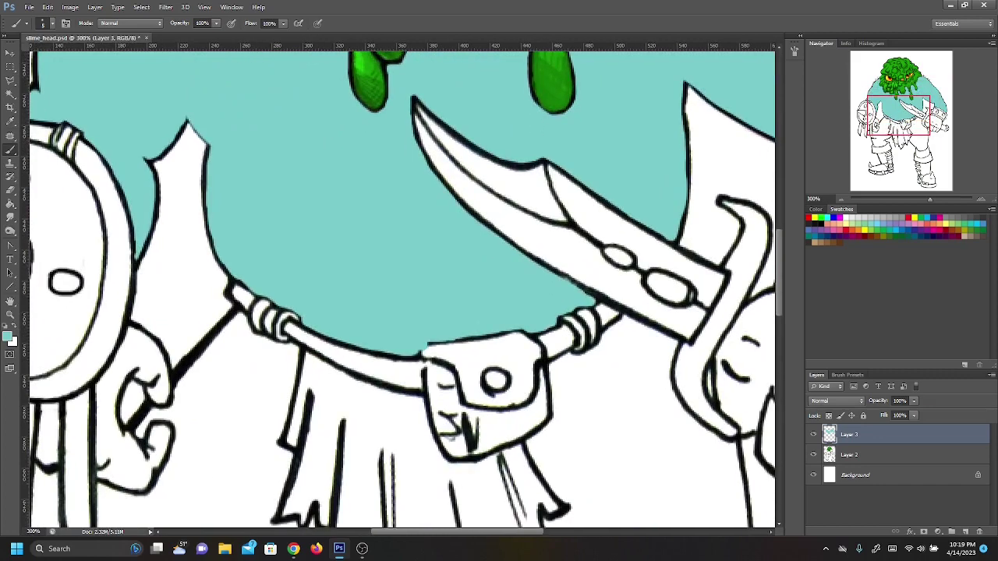
drag(895, 127, 878, 135)
click(189, 335)
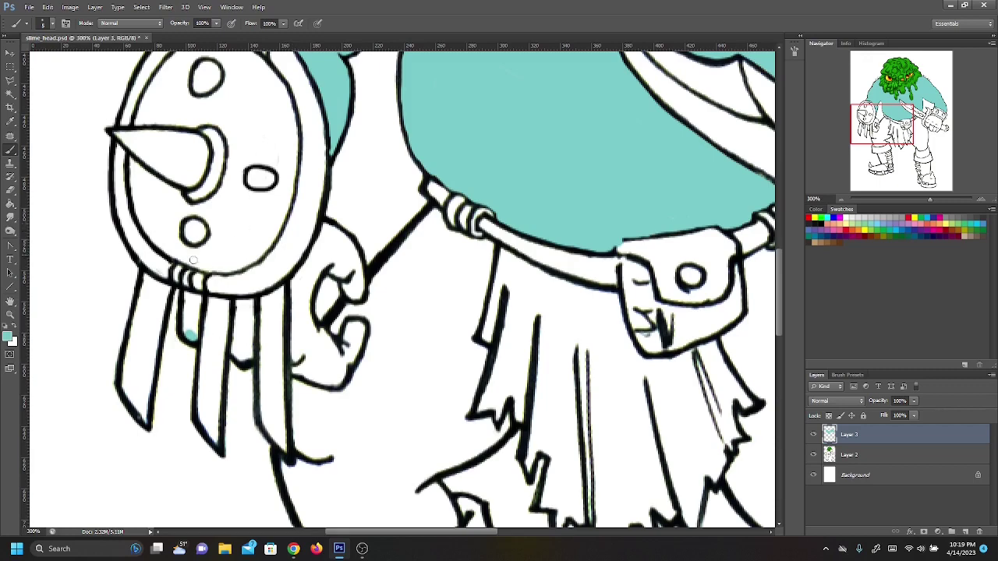
mouse_move(188, 334)
mouse_down()
mouse_move(188, 297)
mouse_move(197, 320)
mouse_move(195, 308)
mouse_move(192, 340)
mouse_move(189, 299)
mouse_up()
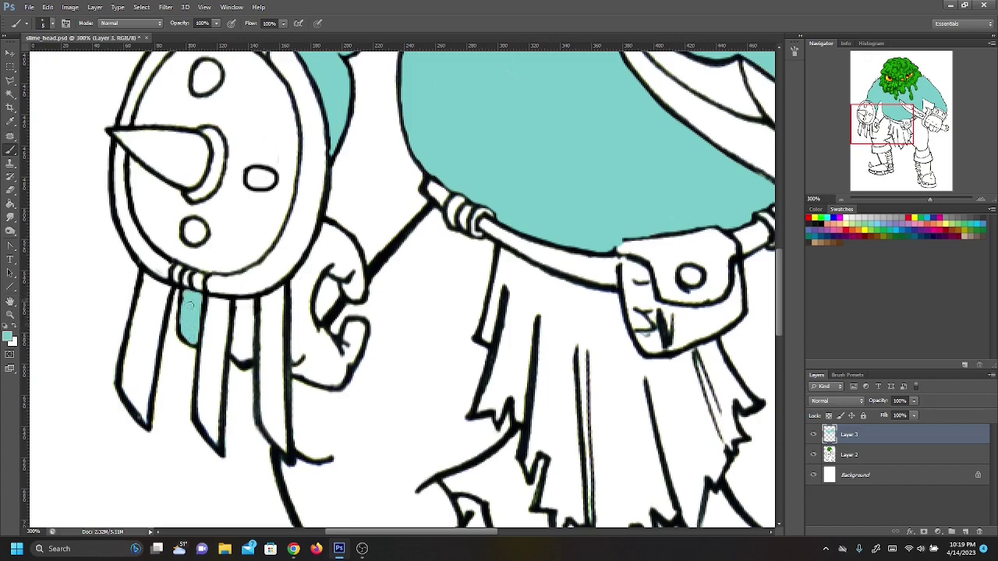
mouse_move(239, 361)
mouse_down()
mouse_move(243, 303)
mouse_move(247, 352)
mouse_move(251, 312)
mouse_move(245, 360)
mouse_move(252, 351)
mouse_move(318, 368)
mouse_up()
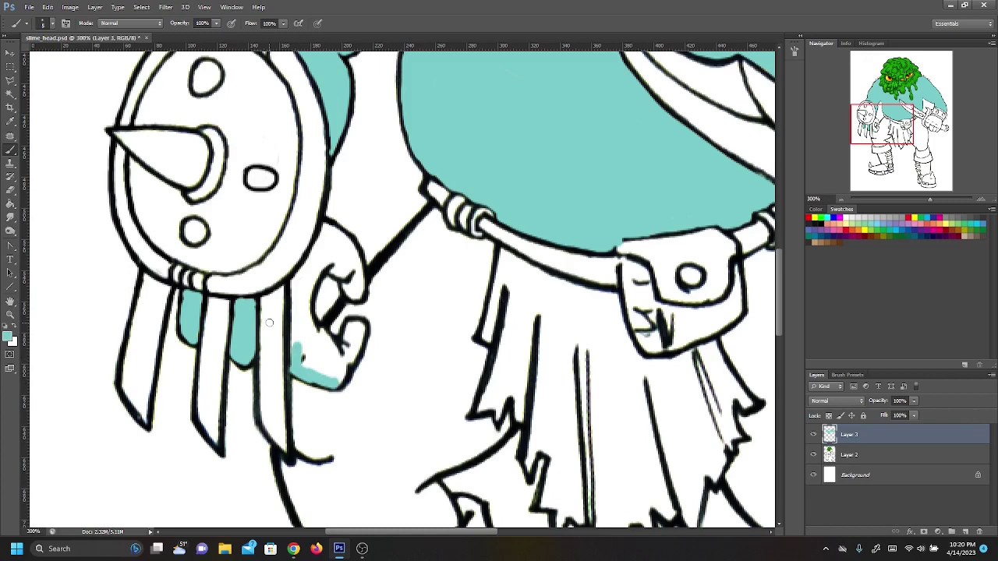
Step: Paint the rest of the shield hand teal and colour the upper thigh between the hand and the belt
mouse_move(327, 265)
mouse_down()
mouse_move(359, 297)
mouse_move(357, 261)
mouse_move(326, 257)
mouse_move(341, 237)
mouse_move(359, 283)
mouse_move(356, 264)
mouse_move(355, 292)
mouse_move(360, 278)
mouse_move(345, 260)
mouse_move(320, 255)
mouse_move(330, 227)
mouse_up()
mouse_move(297, 283)
mouse_down()
mouse_move(324, 239)
mouse_move(303, 299)
mouse_move(325, 264)
mouse_move(304, 294)
mouse_move(249, 320)
mouse_move(295, 287)
mouse_move(294, 348)
mouse_move(306, 295)
mouse_move(325, 349)
mouse_move(316, 368)
mouse_move(301, 361)
mouse_move(343, 369)
mouse_move(344, 356)
mouse_move(317, 350)
mouse_move(270, 315)
mouse_move(189, 326)
mouse_move(339, 357)
mouse_move(331, 375)
mouse_move(360, 340)
mouse_up()
mouse_move(338, 306)
mouse_down()
mouse_move(335, 330)
mouse_move(343, 317)
mouse_move(373, 312)
mouse_move(376, 331)
mouse_move(376, 276)
mouse_move(433, 211)
mouse_move(404, 243)
mouse_move(379, 322)
mouse_move(396, 269)
mouse_move(437, 216)
mouse_move(443, 243)
mouse_move(431, 226)
mouse_move(446, 248)
mouse_move(427, 261)
mouse_move(413, 240)
mouse_move(491, 247)
mouse_up()
mouse_move(379, 315)
mouse_down()
mouse_move(400, 308)
mouse_move(410, 265)
mouse_move(425, 258)
mouse_move(409, 250)
mouse_move(435, 280)
mouse_move(406, 275)
mouse_up()
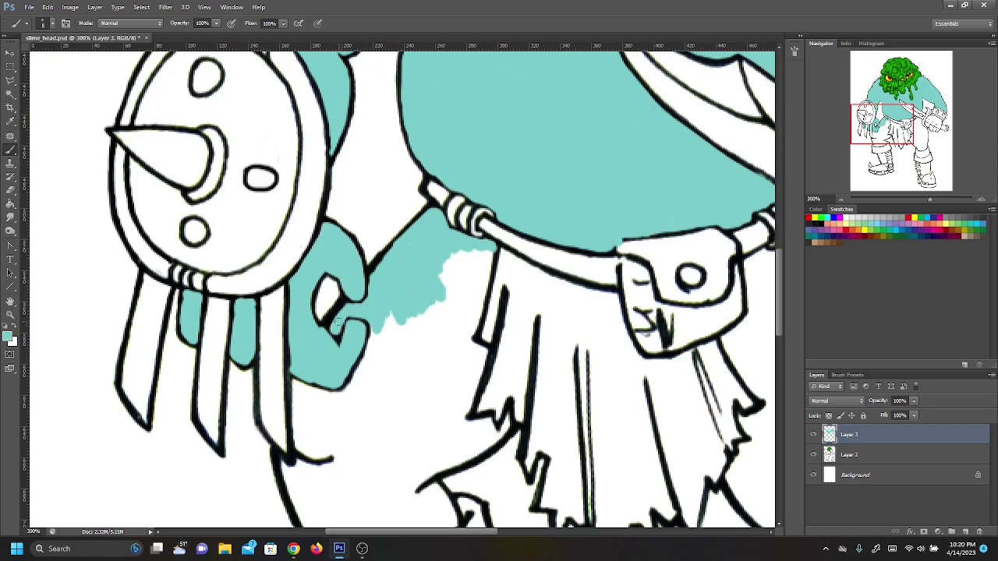
drag(333, 328, 343, 308)
mouse_move(371, 353)
mouse_down()
mouse_move(402, 298)
mouse_move(399, 329)
mouse_up()
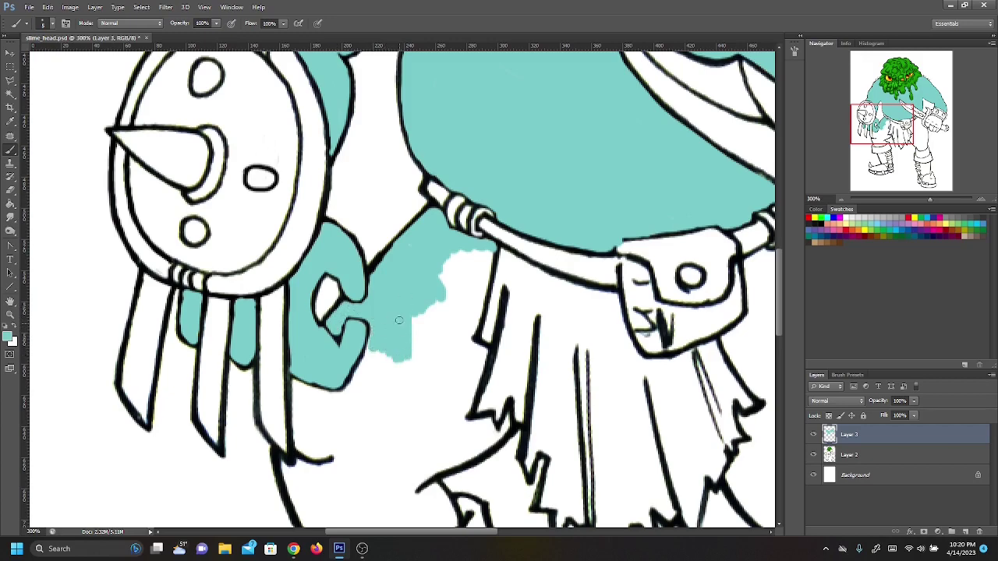
Step: Paint the shield-side thigh teal along the loincloth's edge, below the straps and down to the boot cuff
drag(878, 131, 879, 135)
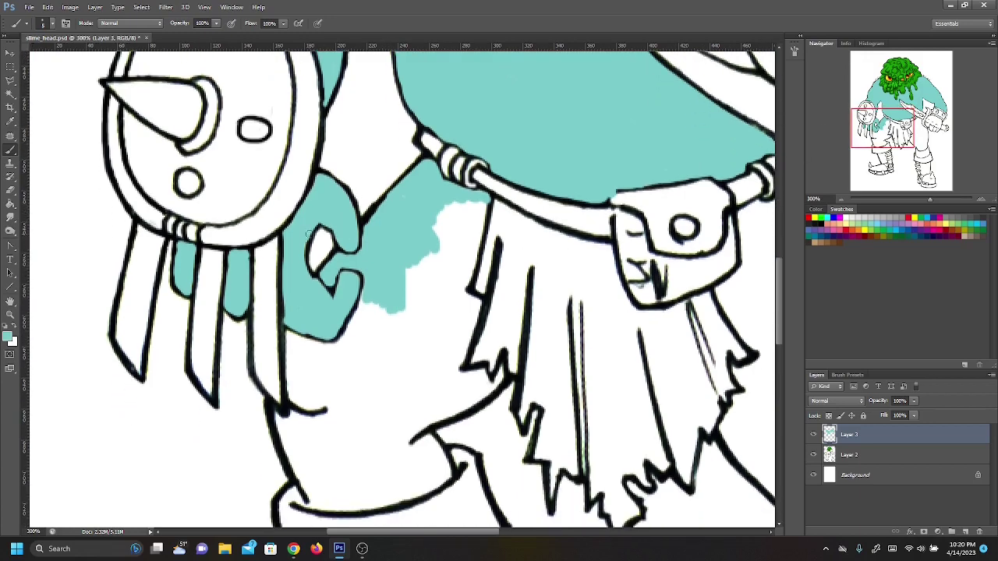
mouse_move(446, 198)
mouse_down()
mouse_move(432, 269)
mouse_move(469, 199)
mouse_move(453, 286)
mouse_move(484, 205)
mouse_move(457, 286)
mouse_move(472, 238)
mouse_move(460, 272)
mouse_up()
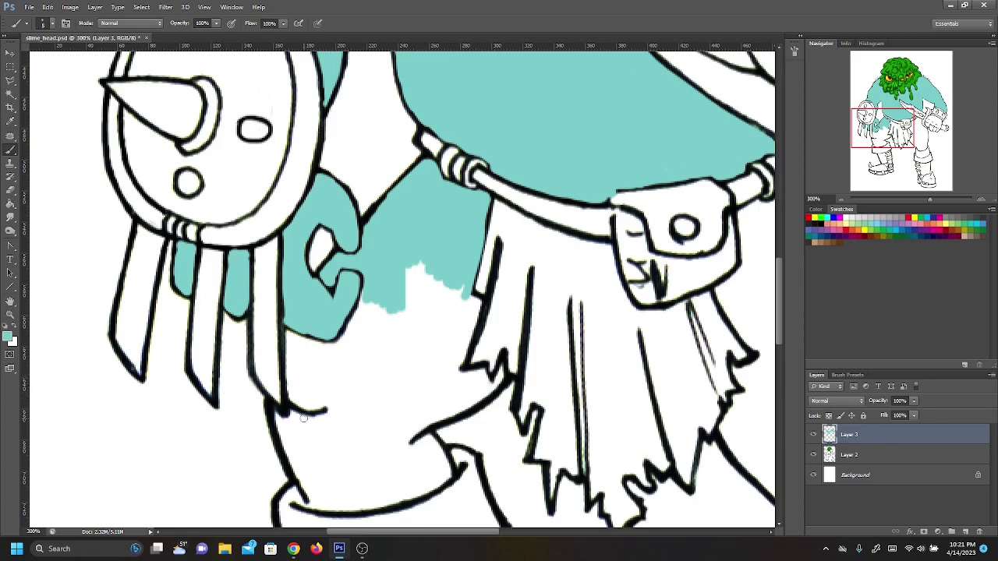
mouse_move(283, 420)
mouse_down()
mouse_move(296, 429)
mouse_move(297, 384)
mouse_up()
mouse_move(293, 355)
mouse_down()
mouse_move(332, 350)
mouse_move(296, 351)
mouse_move(297, 381)
mouse_move(290, 345)
mouse_move(293, 397)
mouse_move(299, 346)
mouse_move(298, 418)
mouse_move(311, 431)
mouse_move(308, 358)
mouse_move(312, 408)
mouse_move(272, 419)
mouse_move(334, 507)
mouse_up()
mouse_move(289, 433)
mouse_down()
mouse_move(329, 504)
mouse_move(342, 498)
mouse_move(326, 504)
mouse_move(333, 506)
mouse_move(403, 496)
mouse_move(361, 507)
mouse_move(343, 496)
mouse_move(331, 479)
mouse_move(356, 491)
mouse_move(295, 430)
mouse_move(327, 418)
mouse_move(319, 408)
mouse_move(417, 491)
mouse_move(385, 504)
mouse_move(427, 486)
mouse_move(408, 427)
mouse_move(445, 476)
mouse_move(422, 430)
mouse_move(446, 473)
mouse_up()
mouse_move(387, 484)
mouse_down()
mouse_move(360, 493)
mouse_move(427, 460)
mouse_move(425, 470)
mouse_move(358, 436)
mouse_move(390, 417)
mouse_up()
mouse_move(499, 378)
mouse_down()
mouse_move(507, 367)
mouse_move(472, 396)
mouse_move(499, 382)
mouse_move(486, 394)
mouse_move(429, 425)
mouse_move(482, 386)
mouse_move(452, 371)
mouse_move(472, 384)
mouse_move(443, 385)
mouse_move(455, 411)
mouse_up()
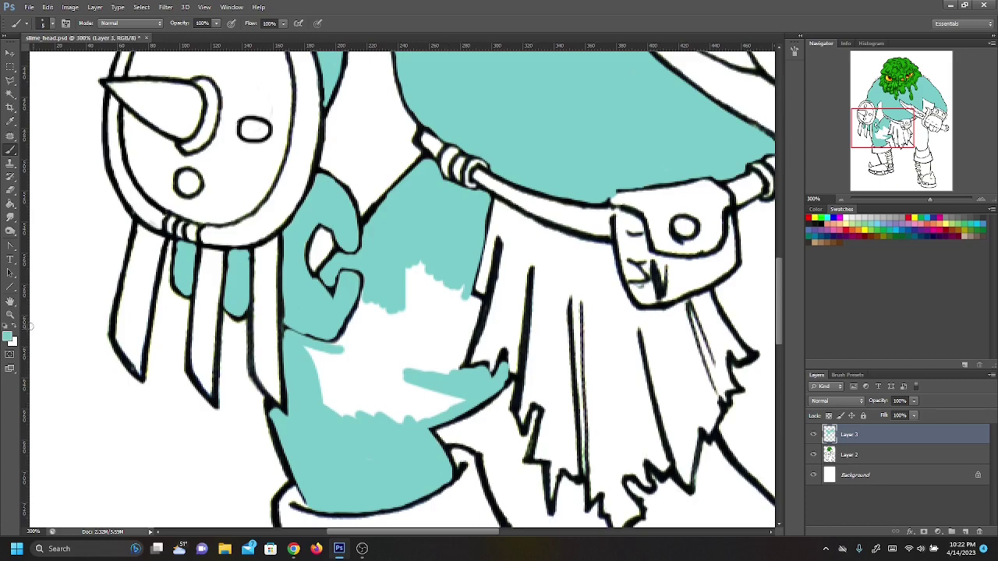
Step: Fill the remaining white patch in the middle of the shield-side thigh with teal
drag(310, 353, 379, 365)
mouse_move(328, 403)
mouse_down()
mouse_move(401, 431)
mouse_move(404, 415)
mouse_move(326, 399)
mouse_move(376, 390)
mouse_move(430, 418)
mouse_move(367, 390)
mouse_move(455, 397)
mouse_move(339, 387)
mouse_move(319, 371)
mouse_move(360, 331)
mouse_move(359, 315)
mouse_move(350, 332)
mouse_up()
mouse_move(374, 279)
mouse_down()
mouse_move(366, 335)
mouse_move(386, 343)
mouse_move(410, 275)
mouse_move(394, 362)
mouse_move(457, 293)
mouse_move(474, 300)
mouse_move(454, 366)
mouse_move(471, 319)
mouse_move(464, 322)
mouse_up()
mouse_move(462, 323)
mouse_down()
mouse_move(456, 355)
mouse_move(446, 290)
mouse_move(437, 359)
mouse_move(424, 359)
mouse_move(428, 284)
mouse_move(421, 328)
mouse_move(408, 333)
mouse_up()
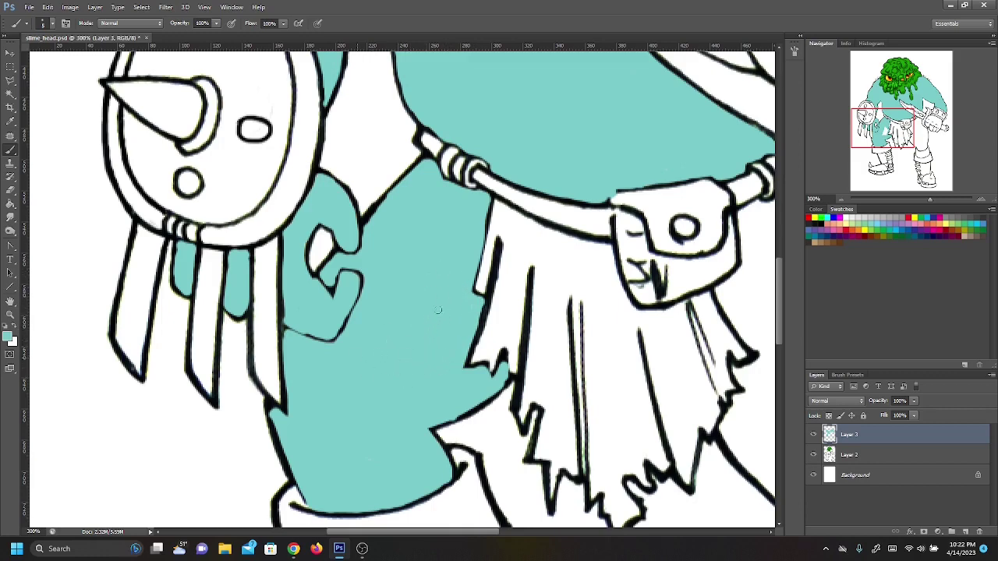
Step: Paint the top of the sword-side thigh teal beside the belt pouch, under the blade and along the loincloth
drag(909, 124, 933, 121)
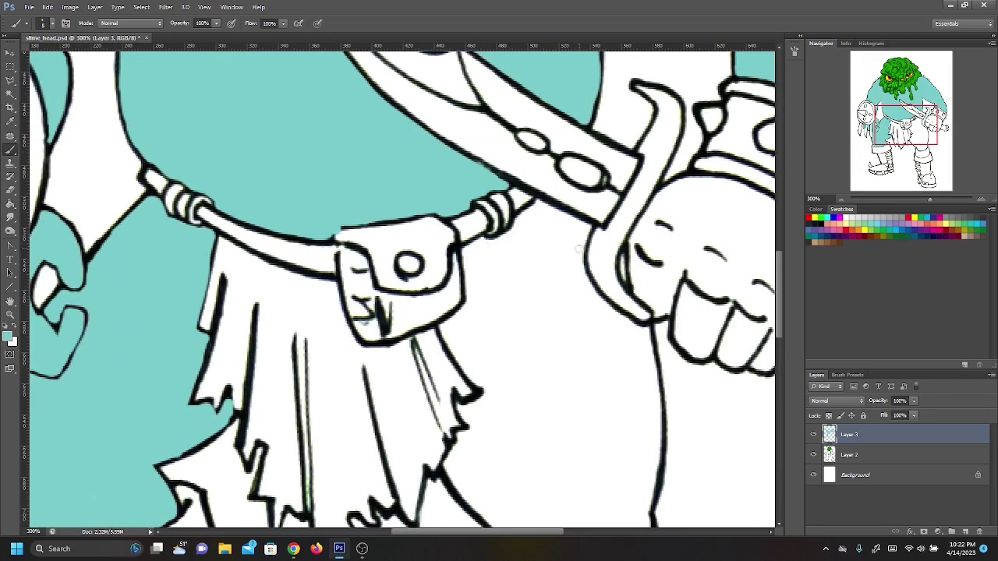
mouse_move(471, 255)
mouse_down()
mouse_move(472, 291)
mouse_move(482, 243)
mouse_up()
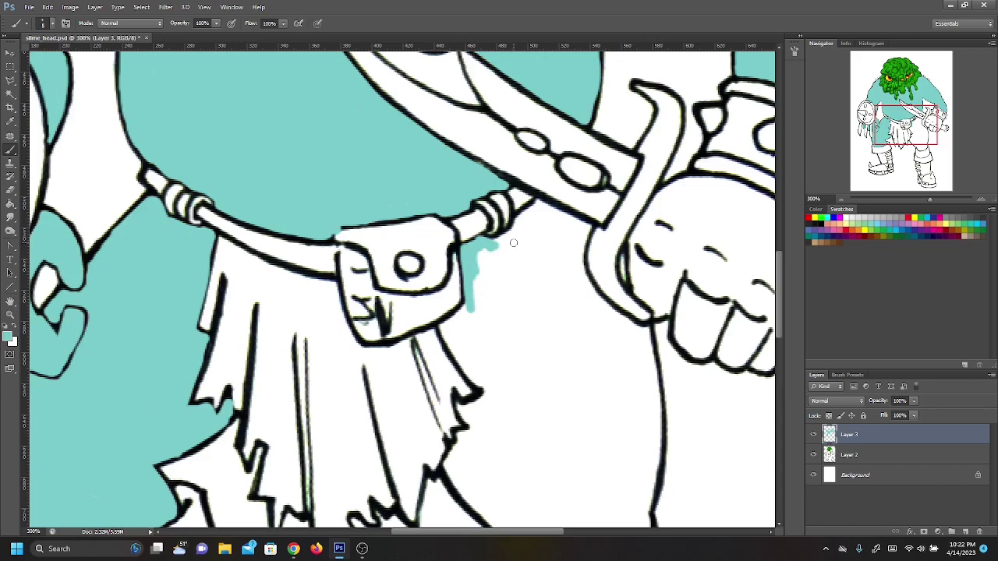
mouse_move(511, 242)
mouse_down()
mouse_move(536, 205)
mouse_move(562, 214)
mouse_move(542, 205)
mouse_move(521, 230)
mouse_move(536, 246)
mouse_move(543, 231)
mouse_move(559, 248)
mouse_move(583, 225)
mouse_up()
mouse_move(468, 275)
mouse_down()
mouse_move(478, 308)
mouse_move(483, 262)
mouse_move(491, 315)
mouse_move(497, 272)
mouse_move(516, 242)
mouse_move(527, 323)
mouse_move(535, 237)
mouse_move(548, 244)
mouse_move(558, 316)
mouse_move(581, 238)
mouse_move(567, 277)
mouse_move(579, 300)
mouse_move(584, 281)
mouse_up()
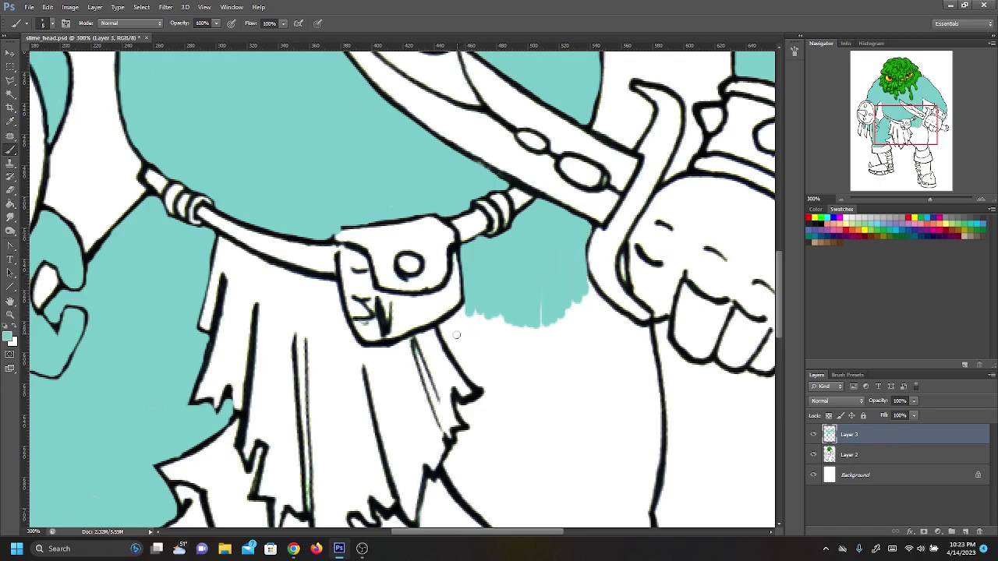
mouse_move(446, 328)
mouse_down()
mouse_move(485, 382)
mouse_move(471, 366)
mouse_up()
mouse_move(444, 326)
mouse_down()
mouse_move(478, 296)
mouse_move(453, 330)
mouse_move(485, 388)
mouse_move(473, 360)
mouse_move(478, 304)
mouse_move(491, 304)
mouse_move(512, 367)
mouse_up()
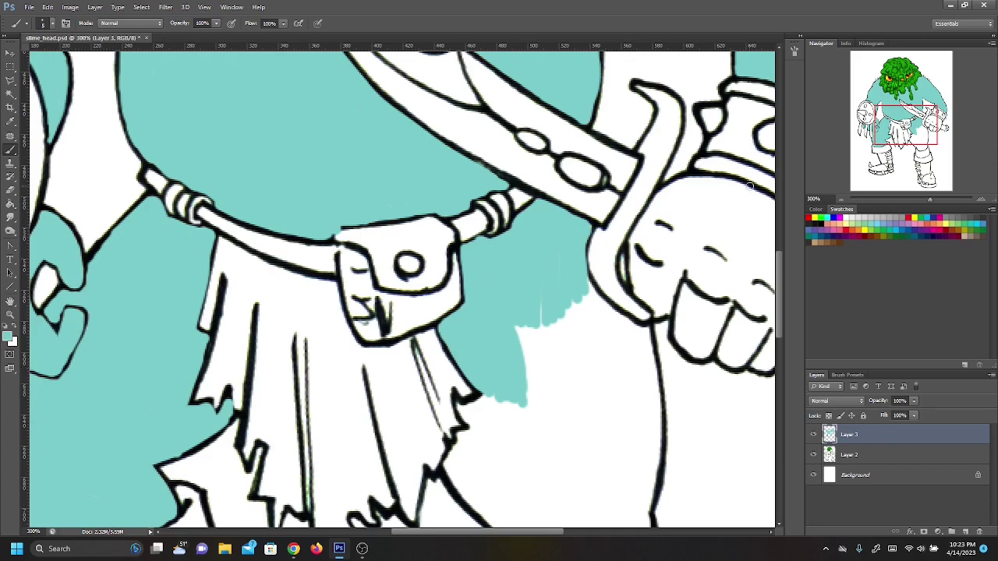
Step: Extend the teal fill across the middle of the sword-side thigh, below the sword's curved guard
drag(918, 124, 918, 132)
mouse_move(466, 333)
mouse_down()
mouse_move(450, 332)
mouse_move(468, 324)
mouse_move(464, 355)
mouse_move(488, 363)
mouse_move(474, 321)
mouse_move(491, 351)
mouse_move(519, 343)
mouse_move(538, 312)
mouse_move(502, 269)
mouse_up()
mouse_move(551, 364)
mouse_down()
mouse_move(506, 237)
mouse_move(565, 357)
mouse_move(518, 247)
mouse_move(568, 349)
mouse_move(512, 211)
mouse_move(537, 246)
mouse_move(583, 346)
mouse_up()
mouse_move(565, 223)
mouse_down()
mouse_move(616, 250)
mouse_move(577, 215)
mouse_up()
mouse_move(551, 279)
mouse_down()
mouse_move(597, 354)
mouse_move(549, 226)
mouse_move(602, 346)
mouse_move(568, 234)
mouse_move(620, 347)
mouse_move(581, 255)
mouse_move(623, 312)
mouse_move(613, 270)
mouse_up()
Step: Paint the sword-side thigh teal from the loincloth's torn edge down along the inner outline toward the knee
drag(436, 388, 518, 473)
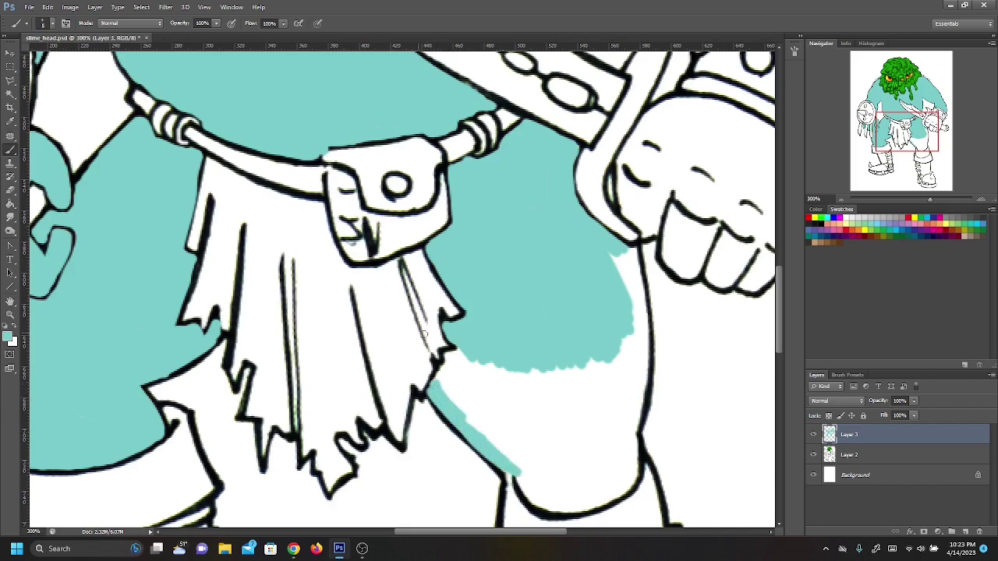
mouse_move(451, 374)
mouse_down()
mouse_move(442, 371)
mouse_move(448, 358)
mouse_move(468, 349)
mouse_up()
mouse_move(459, 409)
mouse_down()
mouse_move(449, 386)
mouse_move(516, 461)
mouse_move(456, 397)
mouse_move(462, 350)
mouse_move(464, 377)
mouse_move(515, 453)
mouse_move(532, 471)
mouse_move(475, 383)
mouse_move(474, 351)
mouse_move(517, 436)
mouse_move(540, 468)
mouse_up()
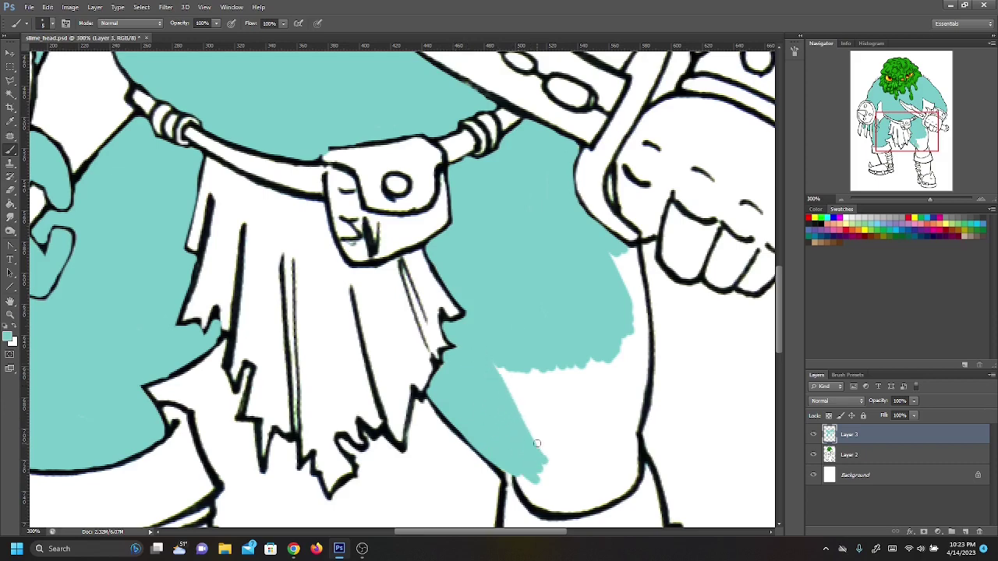
scroll(540, 468, down, 2)
mouse_move(483, 371)
mouse_down()
mouse_move(462, 270)
mouse_move(536, 383)
mouse_move(498, 275)
mouse_move(507, 277)
mouse_move(571, 396)
mouse_move(537, 274)
mouse_move(586, 388)
mouse_move(569, 281)
mouse_move(583, 351)
mouse_move(526, 276)
mouse_up()
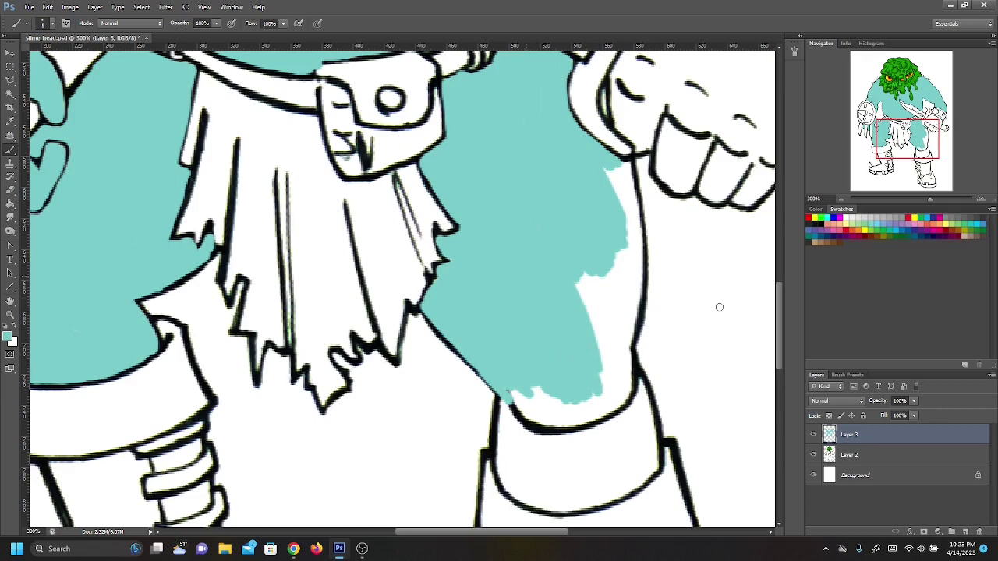
Step: Extend the teal to the sword-side thigh's outer outline and down over the knee
mouse_move(598, 177)
mouse_down()
mouse_move(627, 165)
mouse_move(611, 182)
mouse_move(609, 213)
mouse_move(614, 166)
mouse_move(631, 238)
mouse_move(634, 190)
mouse_move(593, 205)
mouse_up()
mouse_move(573, 262)
mouse_down()
mouse_move(597, 367)
mouse_move(604, 280)
mouse_move(608, 374)
mouse_move(617, 257)
mouse_move(619, 285)
mouse_move(630, 250)
mouse_move(635, 299)
mouse_move(638, 242)
mouse_move(626, 335)
mouse_move(595, 356)
mouse_up()
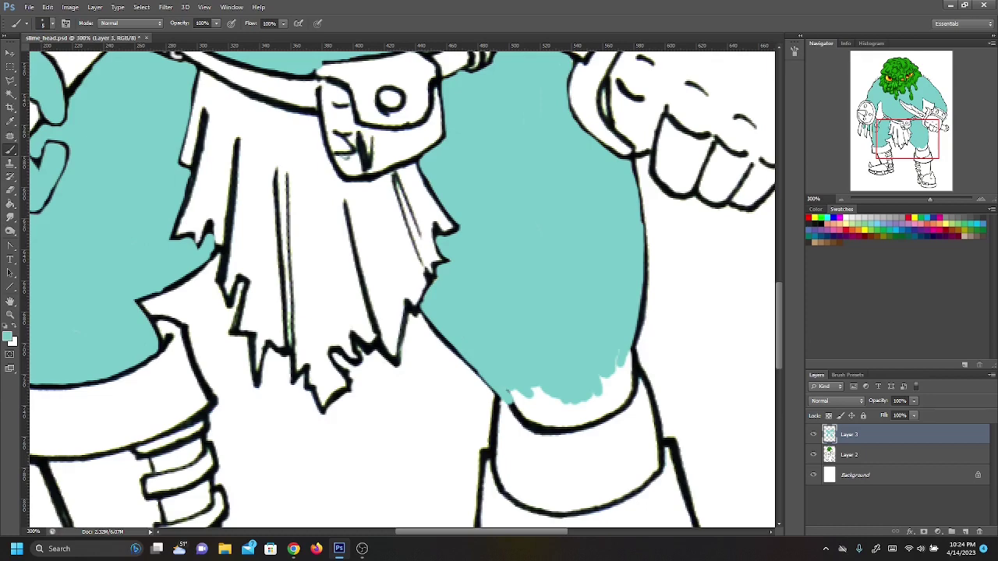
mouse_move(509, 388)
mouse_down()
mouse_move(522, 413)
mouse_move(510, 395)
mouse_move(529, 402)
mouse_move(521, 383)
mouse_move(537, 396)
mouse_move(523, 373)
mouse_move(587, 414)
mouse_move(594, 401)
mouse_move(607, 446)
mouse_move(612, 430)
mouse_move(619, 436)
mouse_move(619, 350)
mouse_move(637, 413)
mouse_up()
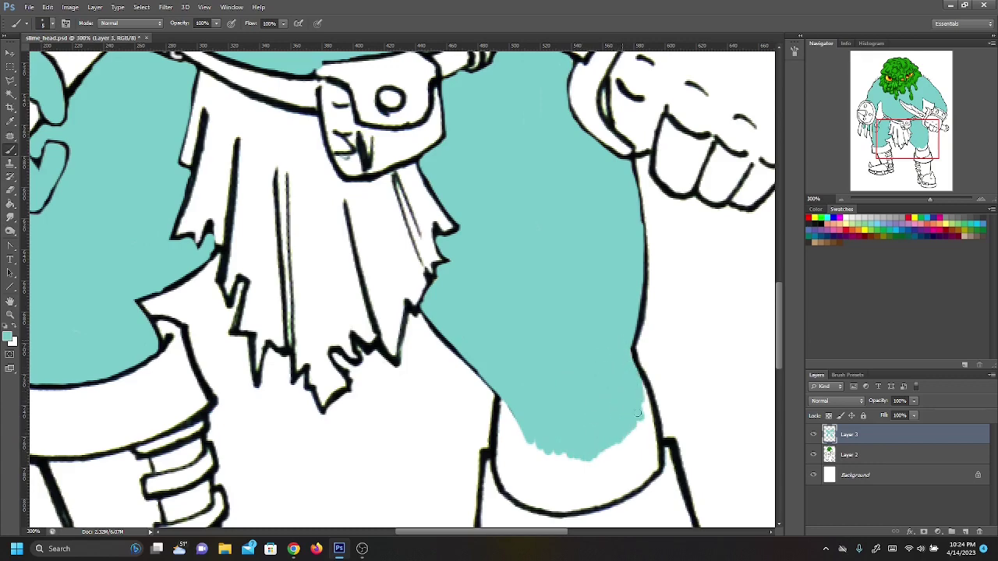
Step: Fill the sword-side leg below the knee with teal down to the boot cuff
drag(595, 375, 553, 296)
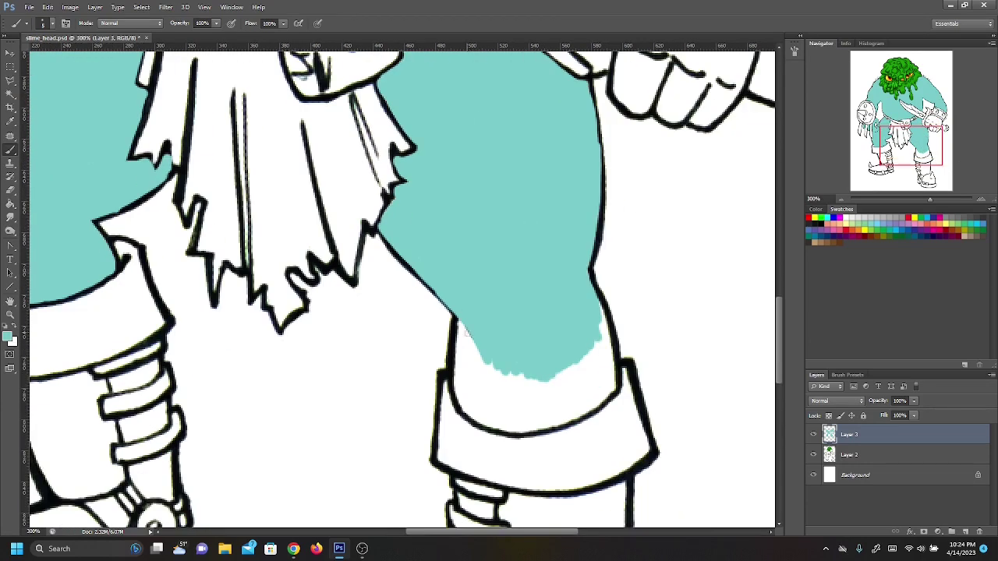
drag(465, 328, 458, 377)
mouse_move(460, 326)
mouse_down()
mouse_move(459, 366)
mouse_move(469, 409)
mouse_move(460, 379)
mouse_move(486, 408)
mouse_up()
mouse_move(457, 376)
mouse_down()
mouse_move(463, 327)
mouse_move(465, 391)
mouse_move(504, 424)
mouse_move(480, 415)
mouse_move(514, 428)
mouse_move(545, 415)
mouse_move(522, 429)
mouse_move(573, 415)
mouse_up()
mouse_move(506, 415)
mouse_down()
mouse_move(526, 414)
mouse_move(562, 374)
mouse_move(544, 406)
mouse_up()
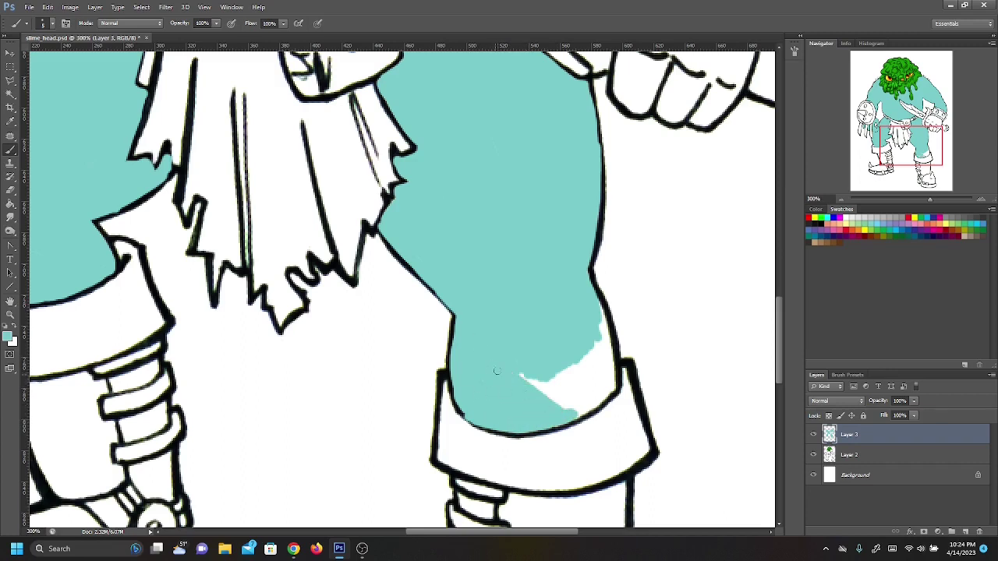
mouse_move(597, 340)
mouse_down()
mouse_move(591, 302)
mouse_move(608, 328)
mouse_move(607, 388)
mouse_move(615, 376)
mouse_move(572, 413)
mouse_move(602, 404)
mouse_move(602, 373)
mouse_move(567, 398)
mouse_move(581, 366)
mouse_move(550, 390)
mouse_move(555, 377)
mouse_move(524, 372)
mouse_up()
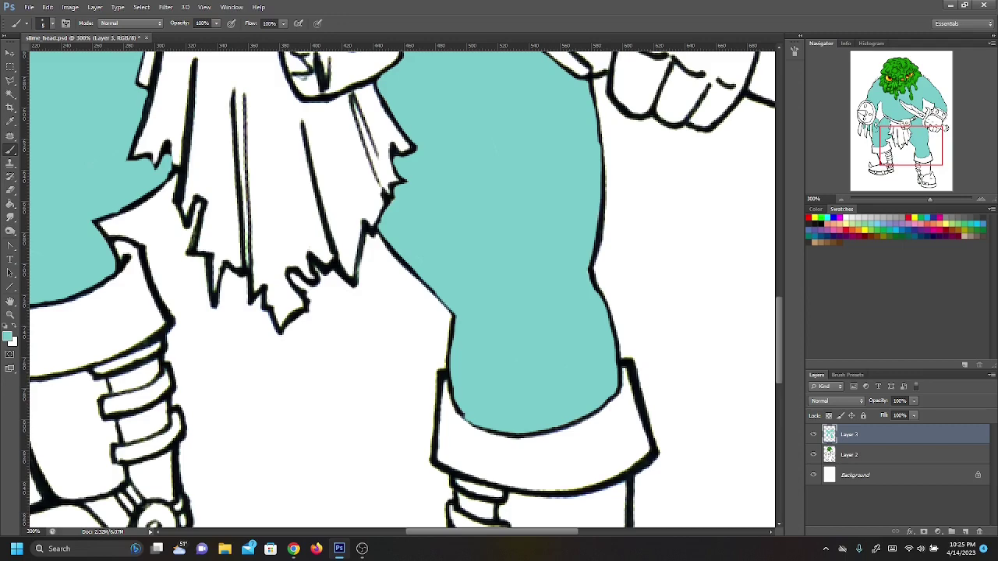
Step: Paint the sword-holding fist teal along the wristband, across the back of the hand and over the fingers
drag(496, 149, 458, 418)
mouse_move(556, 322)
mouse_down()
mouse_move(546, 326)
mouse_move(535, 272)
mouse_move(555, 234)
mouse_move(543, 254)
mouse_move(558, 339)
mouse_move(571, 335)
mouse_move(557, 305)
mouse_move(569, 320)
mouse_move(593, 297)
mouse_move(582, 247)
mouse_move(555, 229)
mouse_move(578, 210)
mouse_move(622, 206)
mouse_move(688, 237)
mouse_up()
mouse_move(555, 249)
mouse_down()
mouse_move(581, 218)
mouse_move(594, 290)
mouse_move(659, 337)
mouse_move(581, 269)
mouse_move(670, 316)
mouse_move(602, 262)
mouse_up()
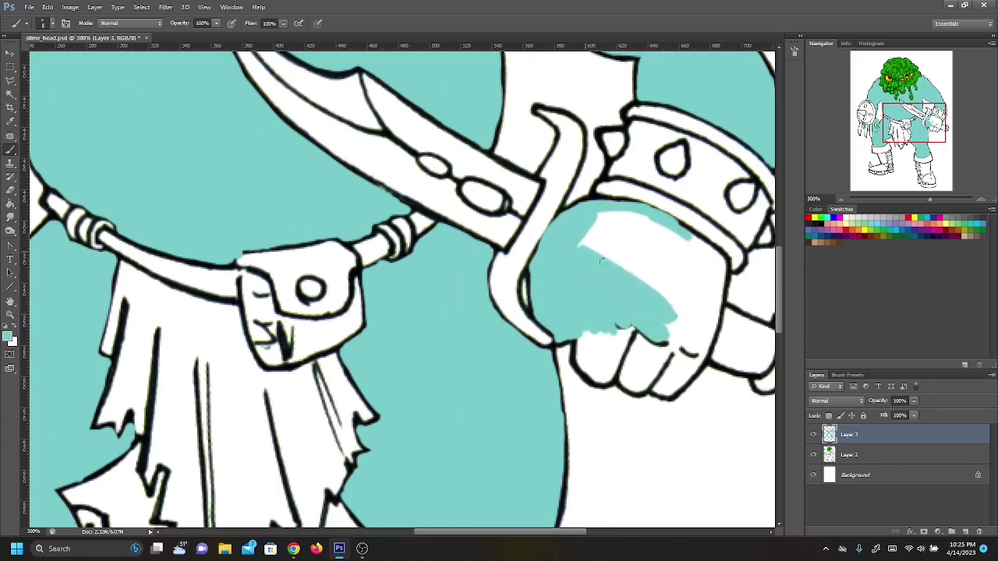
mouse_move(577, 342)
mouse_down()
mouse_move(579, 367)
mouse_move(609, 381)
mouse_move(592, 365)
mouse_move(610, 372)
mouse_move(640, 357)
mouse_move(656, 366)
mouse_move(669, 347)
mouse_move(629, 378)
mouse_move(638, 390)
mouse_move(639, 377)
mouse_move(677, 388)
mouse_move(692, 357)
mouse_move(666, 376)
mouse_move(672, 353)
mouse_move(695, 343)
mouse_up()
drag(688, 241, 703, 246)
mouse_move(656, 225)
mouse_down()
mouse_move(670, 229)
mouse_move(601, 223)
mouse_move(687, 246)
mouse_move(620, 233)
mouse_move(678, 258)
mouse_move(593, 269)
mouse_move(581, 245)
mouse_up()
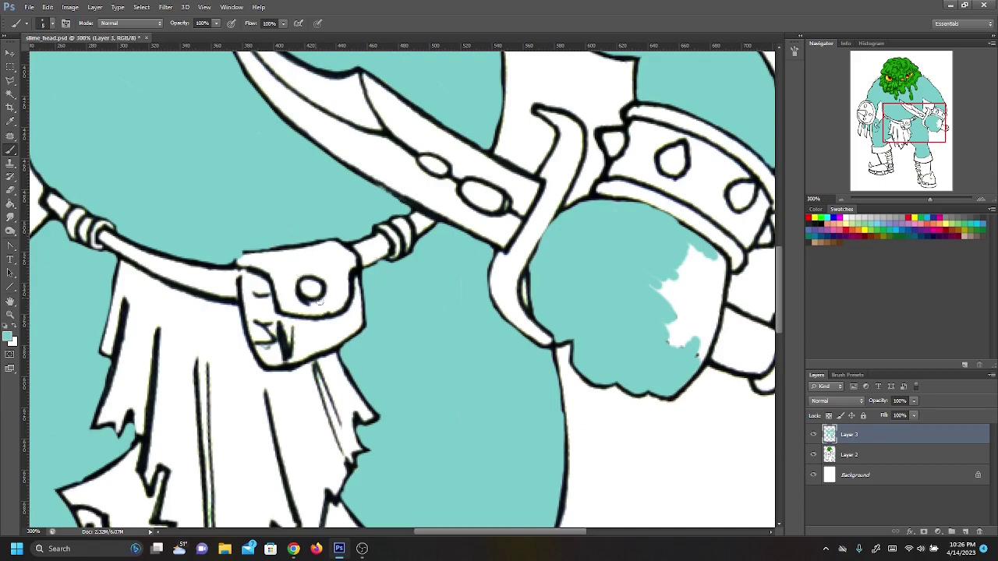
Step: Fill the remaining white patch on the fist's outer side with teal and touch up its edge beside the sword guard
mouse_move(647, 288)
mouse_down()
mouse_move(658, 332)
mouse_move(669, 328)
mouse_move(681, 257)
mouse_move(680, 347)
mouse_move(696, 300)
mouse_move(704, 359)
mouse_up()
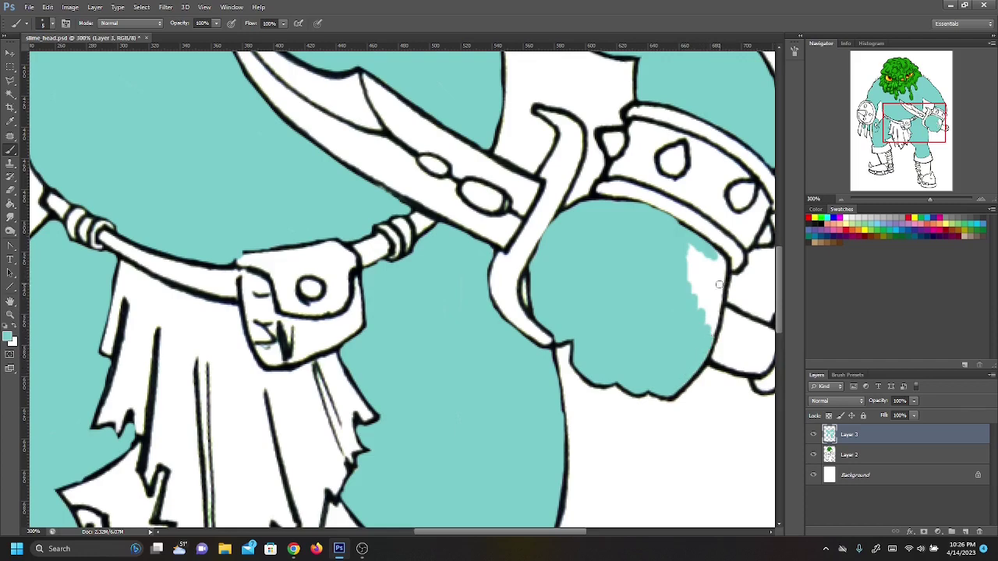
mouse_move(715, 254)
mouse_down()
mouse_move(707, 324)
mouse_move(725, 263)
mouse_move(713, 317)
mouse_move(721, 297)
mouse_move(706, 341)
mouse_move(709, 265)
mouse_move(706, 330)
mouse_move(695, 291)
mouse_up()
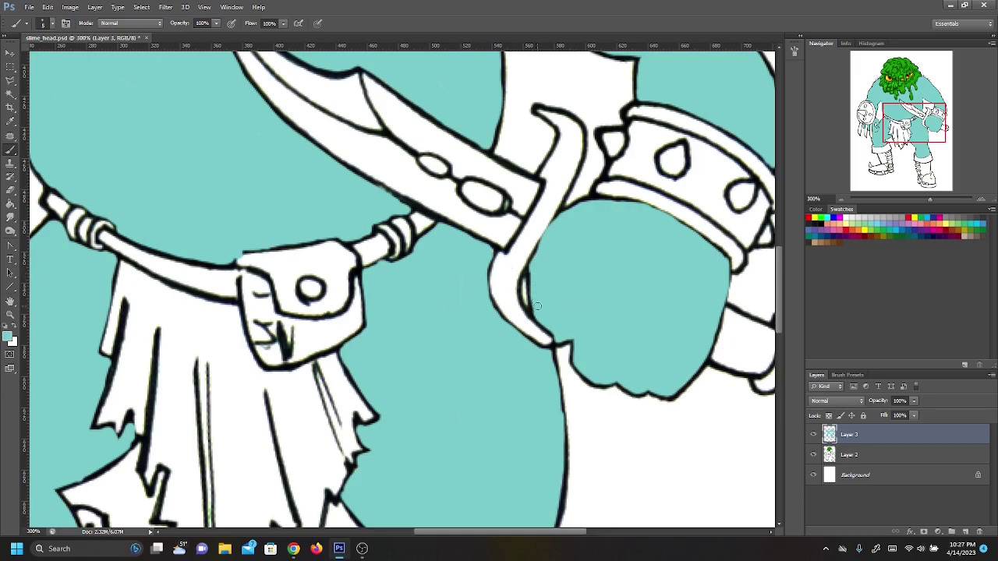
drag(530, 286, 528, 301)
Step: Set the foreground colour to grey-teal #95aeae and the brush size to 3 px for the shield's metal parts
drag(915, 130, 883, 121)
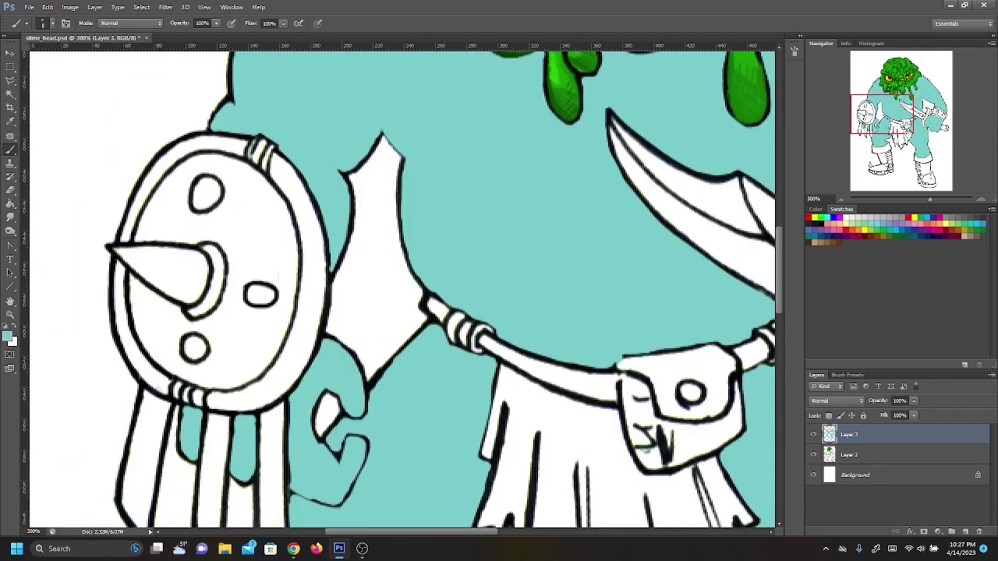
click(982, 201)
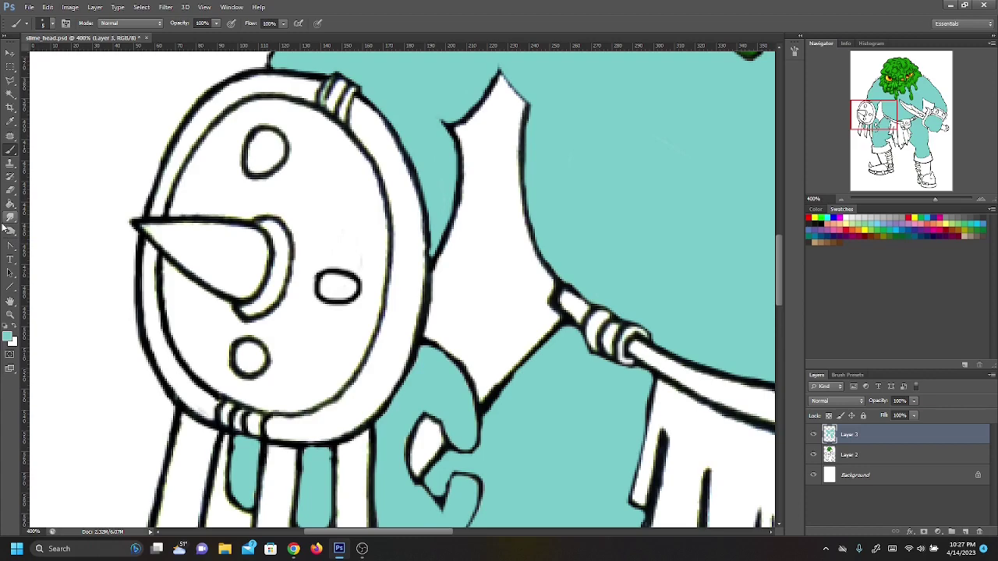
click(9, 336)
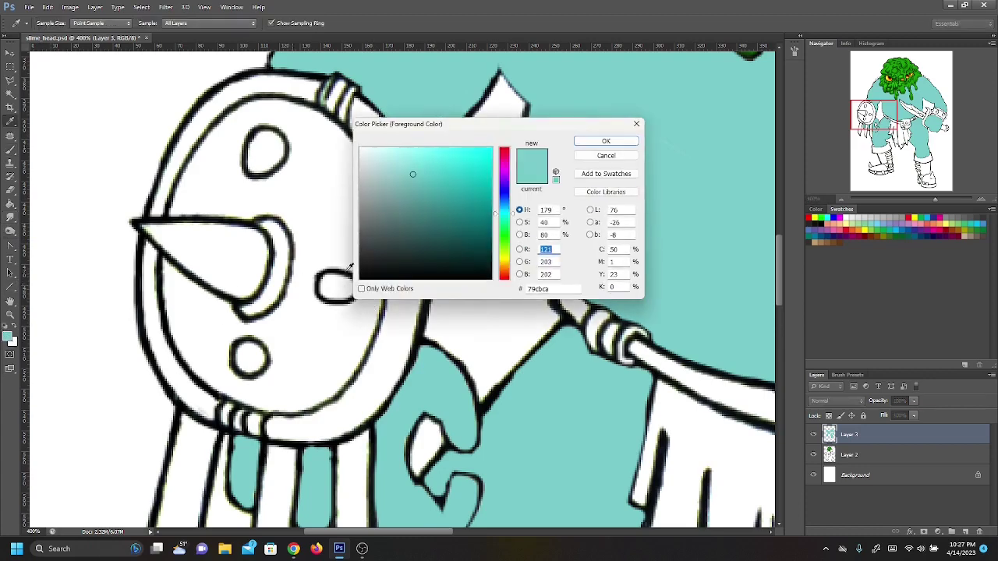
click(379, 189)
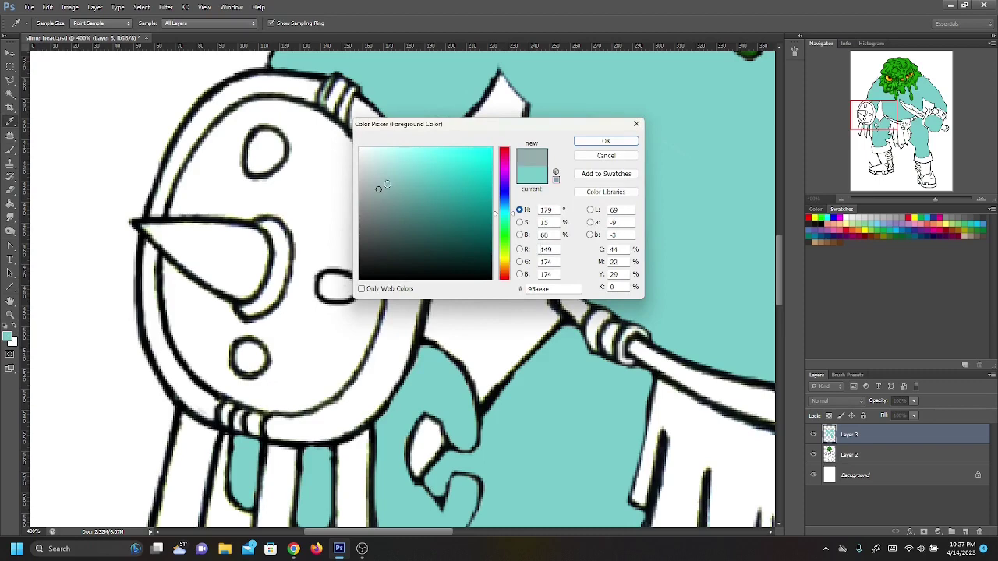
click(599, 143)
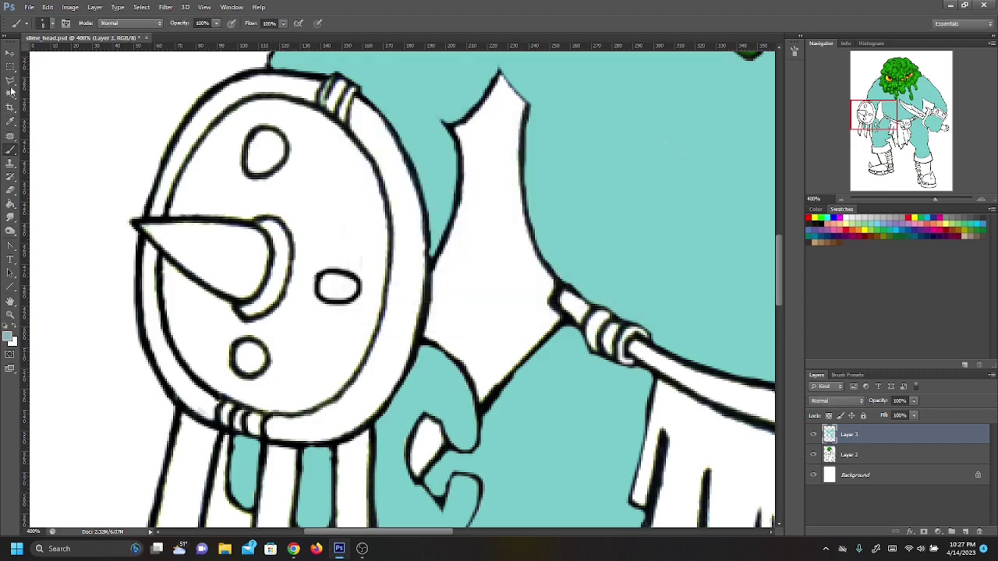
click(52, 24)
click(94, 43)
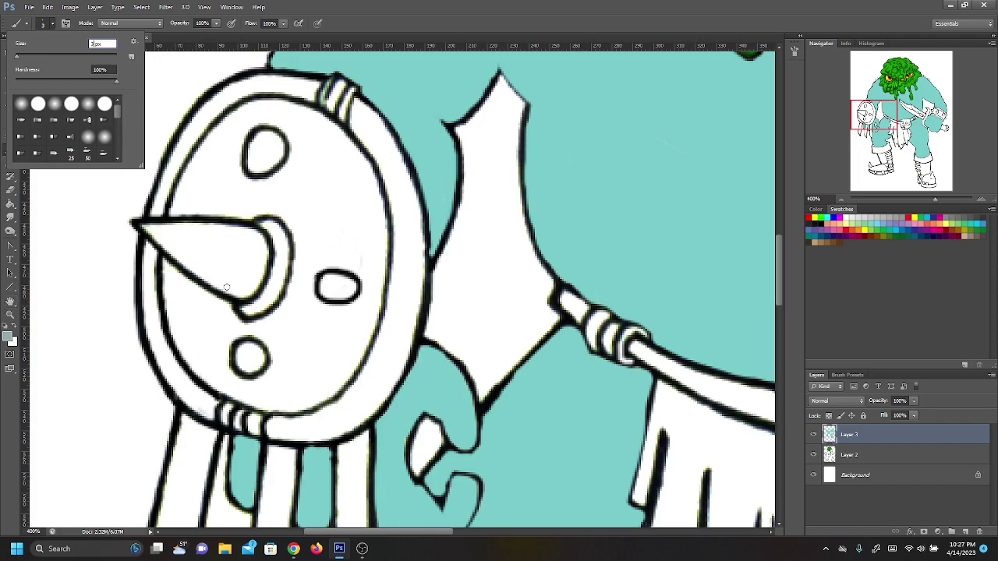
Step: Paint the shield's central spike grey from its tip to its base
click(169, 243)
mouse_move(145, 228)
mouse_down()
mouse_move(193, 266)
mouse_move(173, 229)
mouse_move(152, 227)
mouse_move(212, 231)
mouse_up()
mouse_move(160, 257)
mouse_down()
mouse_move(204, 270)
mouse_move(232, 293)
mouse_move(216, 285)
mouse_up()
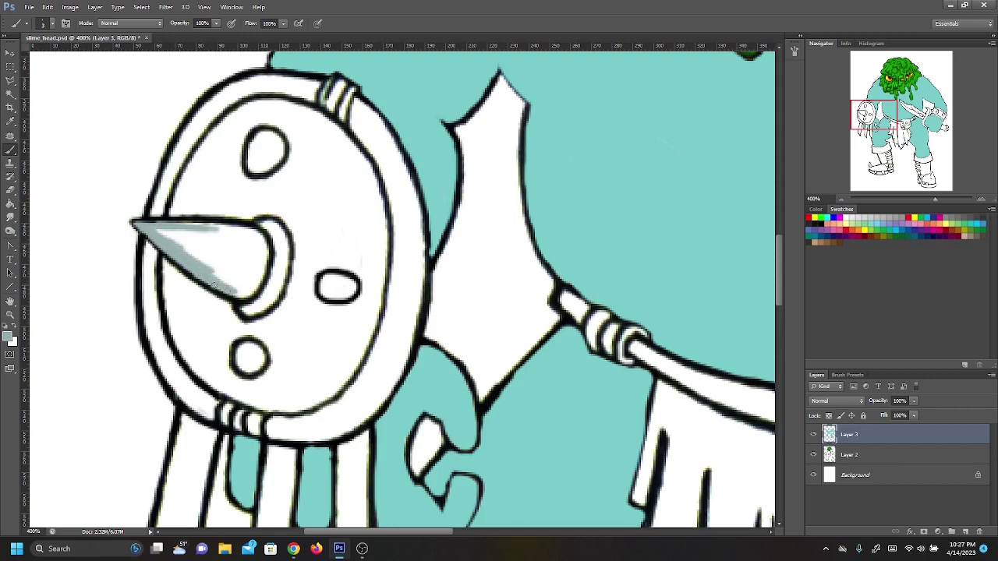
mouse_move(159, 230)
mouse_down()
mouse_move(218, 229)
mouse_move(225, 300)
mouse_move(183, 235)
mouse_move(218, 228)
mouse_move(191, 223)
mouse_move(260, 238)
mouse_move(257, 249)
mouse_move(165, 235)
mouse_move(194, 241)
mouse_move(165, 240)
mouse_move(221, 278)
mouse_move(216, 257)
mouse_move(160, 232)
mouse_move(209, 240)
mouse_move(243, 233)
mouse_move(139, 224)
mouse_move(261, 248)
mouse_up()
mouse_move(202, 279)
mouse_down()
mouse_move(247, 294)
mouse_move(264, 248)
mouse_move(260, 269)
mouse_move(248, 228)
mouse_move(263, 260)
mouse_move(243, 237)
mouse_move(247, 291)
mouse_move(230, 241)
mouse_move(228, 272)
mouse_move(215, 272)
mouse_move(225, 287)
mouse_move(238, 265)
mouse_up()
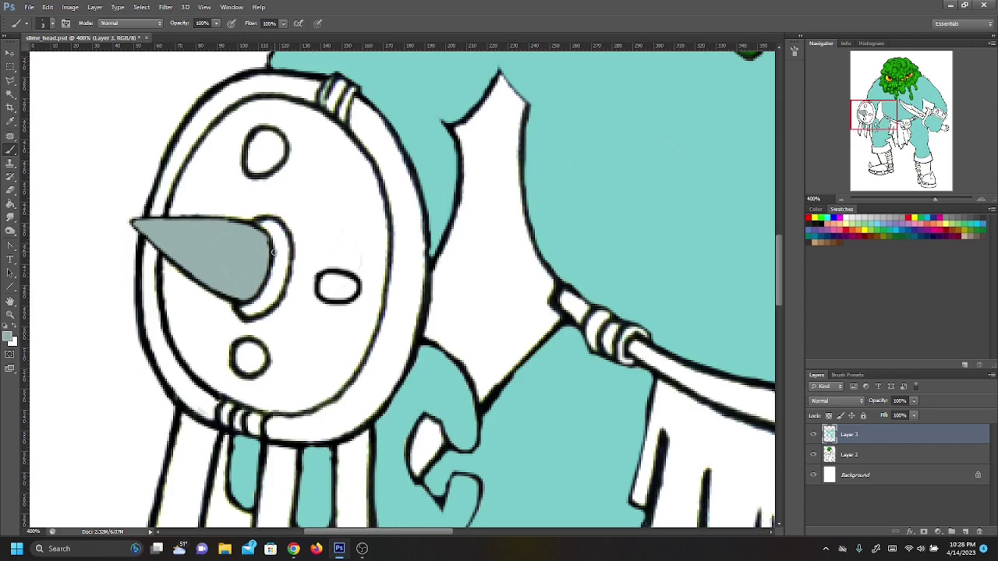
Step: Fill the three round studs on the shield's face with the same grey
mouse_move(338, 290)
mouse_down()
mouse_move(334, 279)
mouse_move(336, 289)
mouse_up()
mouse_move(248, 365)
mouse_down()
mouse_move(260, 359)
mouse_move(234, 355)
mouse_move(244, 354)
mouse_up()
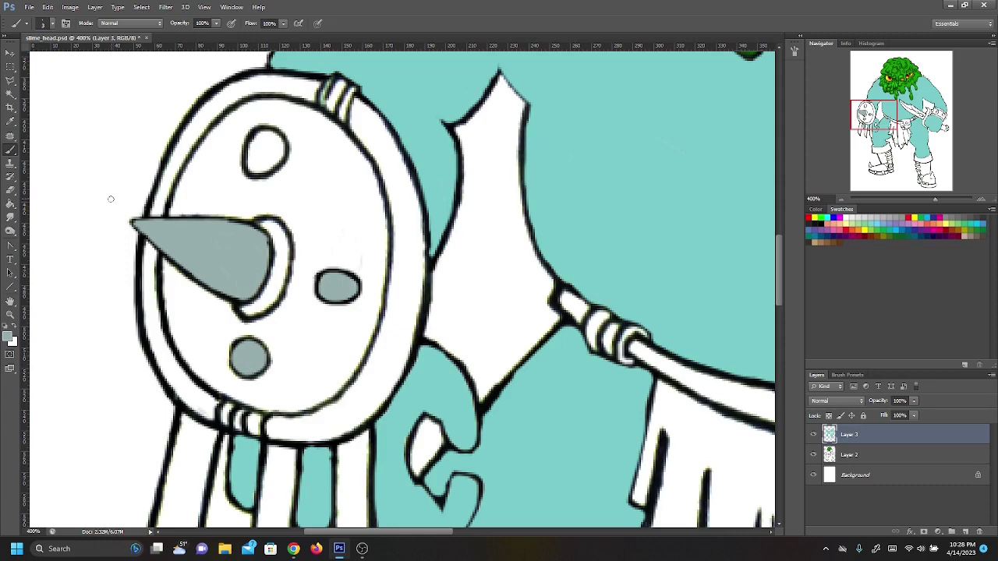
mouse_move(263, 155)
mouse_down()
mouse_move(273, 162)
mouse_move(275, 142)
mouse_move(265, 160)
mouse_up()
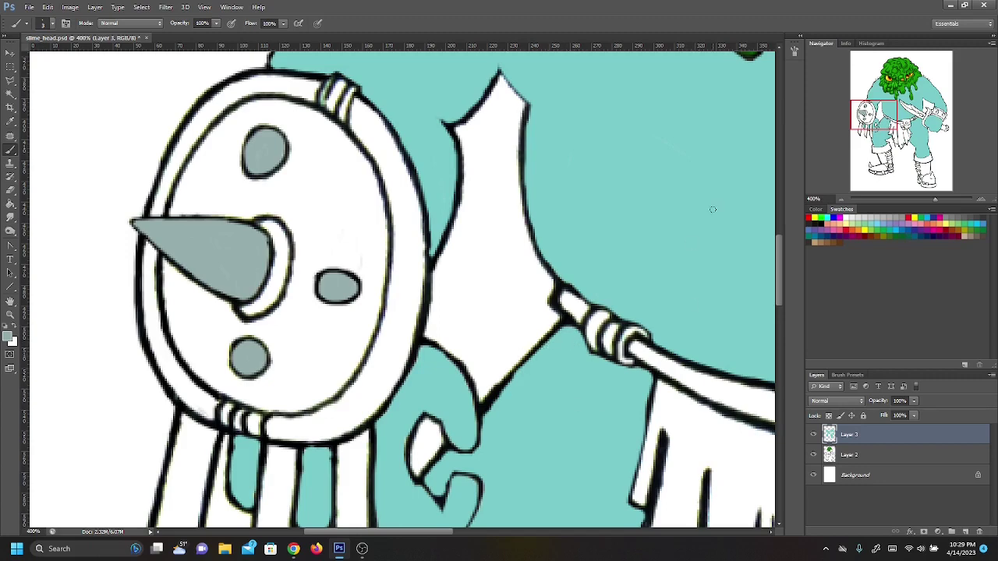
Step: Paint the outermost strap hanging below the shield grey down to its pointed end
scroll(712, 210, down, 2)
scroll(838, 138, down, 1)
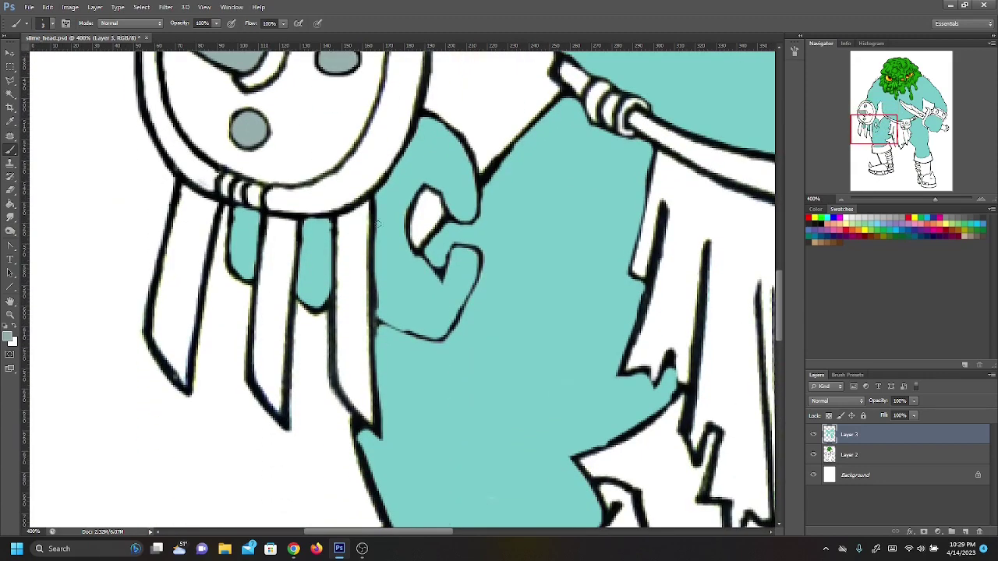
mouse_move(186, 192)
mouse_down()
mouse_move(207, 207)
mouse_move(174, 233)
mouse_move(180, 195)
mouse_move(172, 247)
mouse_move(184, 203)
mouse_move(193, 234)
mouse_move(184, 250)
mouse_move(198, 205)
mouse_move(188, 248)
mouse_move(204, 201)
mouse_move(193, 263)
mouse_move(212, 209)
mouse_move(201, 269)
mouse_up()
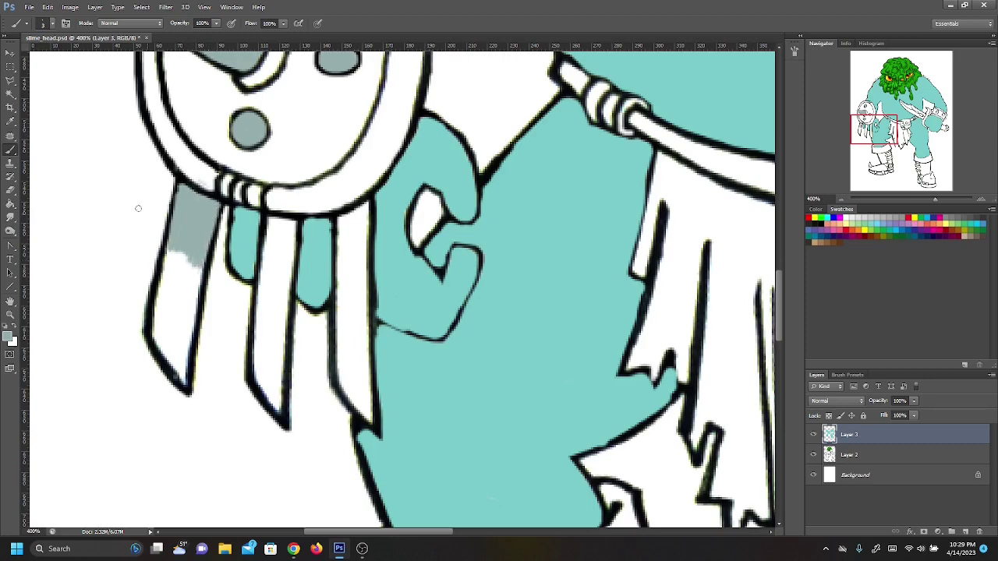
mouse_move(168, 256)
mouse_down()
mouse_move(176, 223)
mouse_move(154, 325)
mouse_move(132, 348)
mouse_move(150, 326)
mouse_move(181, 378)
mouse_move(153, 338)
mouse_move(170, 361)
mouse_up()
mouse_move(154, 327)
mouse_down()
mouse_move(176, 265)
mouse_move(170, 312)
mouse_move(179, 265)
mouse_move(175, 312)
mouse_move(187, 269)
mouse_move(191, 312)
mouse_move(195, 269)
mouse_move(193, 312)
mouse_move(189, 282)
mouse_up()
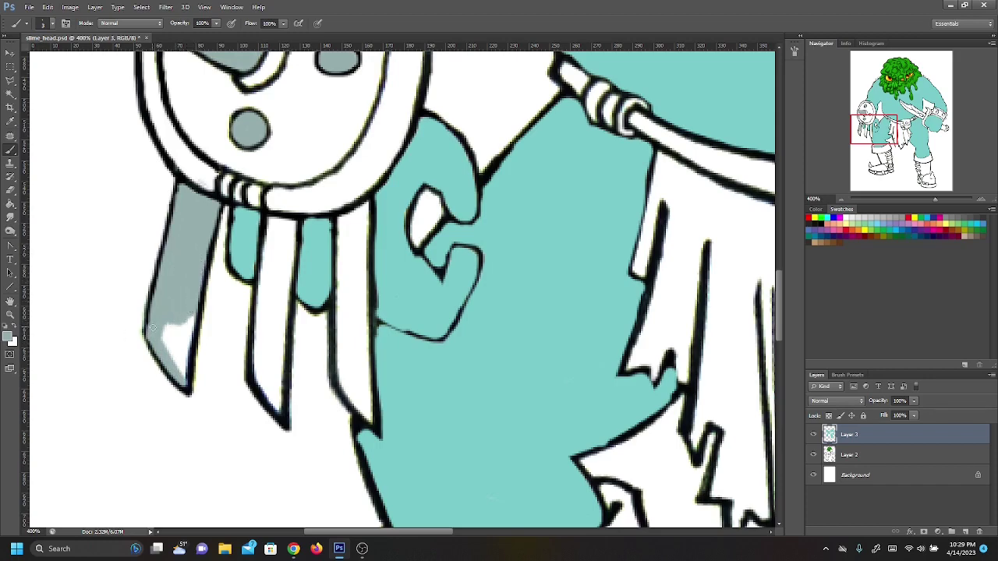
mouse_move(160, 342)
mouse_down()
mouse_move(178, 373)
mouse_move(186, 322)
mouse_move(187, 373)
mouse_move(192, 313)
mouse_move(186, 381)
mouse_up()
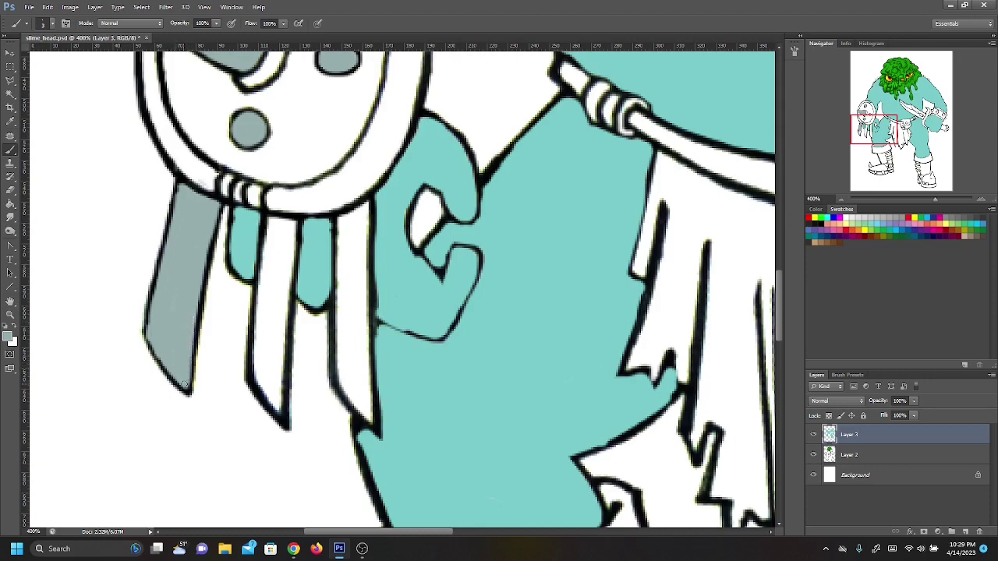
Step: Paint the middle strap hanging below the shield grey down to its pointed tip
mouse_move(267, 243)
mouse_down()
mouse_move(292, 222)
mouse_move(270, 218)
mouse_move(264, 239)
mouse_move(262, 266)
mouse_move(275, 230)
mouse_move(273, 275)
mouse_move(268, 218)
mouse_move(278, 234)
mouse_move(283, 221)
mouse_move(281, 285)
mouse_move(295, 220)
mouse_up()
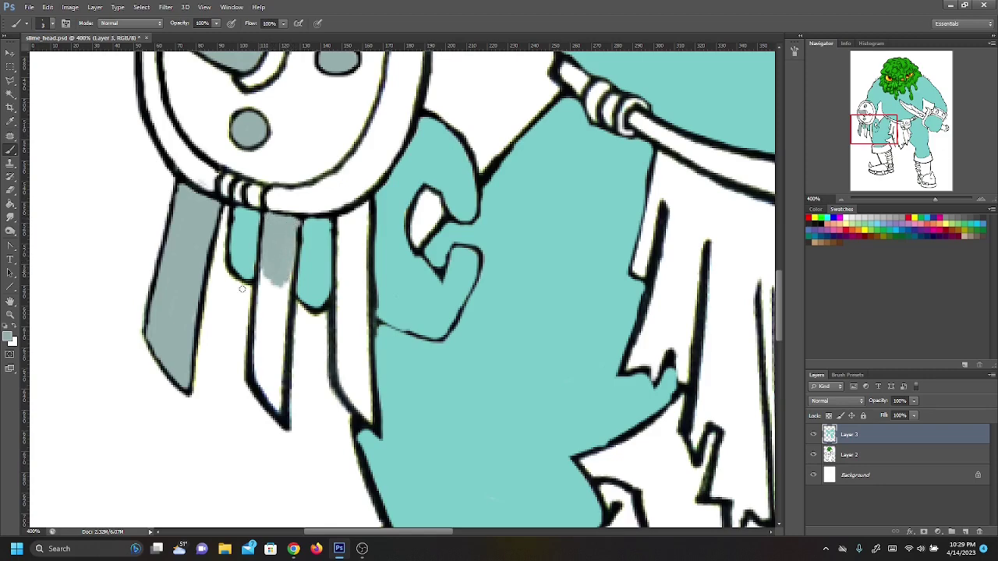
mouse_move(273, 290)
mouse_down()
mouse_move(268, 327)
mouse_move(266, 263)
mouse_move(259, 334)
mouse_move(275, 265)
mouse_move(273, 326)
mouse_move(284, 271)
mouse_move(280, 326)
mouse_move(291, 247)
mouse_move(281, 332)
mouse_move(270, 321)
mouse_move(255, 341)
mouse_move(265, 338)
mouse_move(262, 348)
mouse_move(270, 308)
mouse_move(258, 368)
mouse_move(257, 314)
mouse_up()
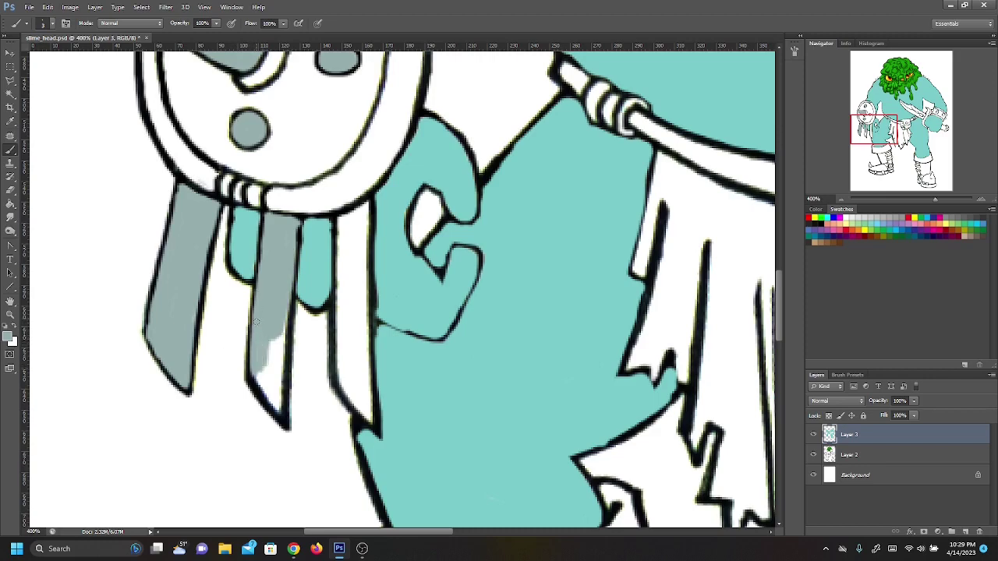
drag(254, 372, 275, 410)
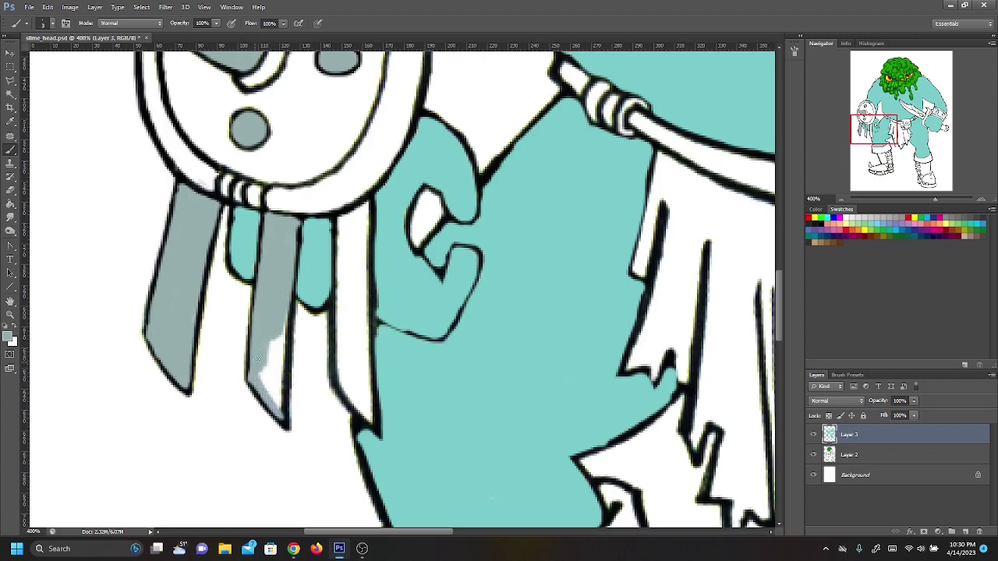
mouse_move(263, 387)
mouse_down()
mouse_move(274, 325)
mouse_move(274, 372)
mouse_move(286, 310)
mouse_move(279, 372)
mouse_up()
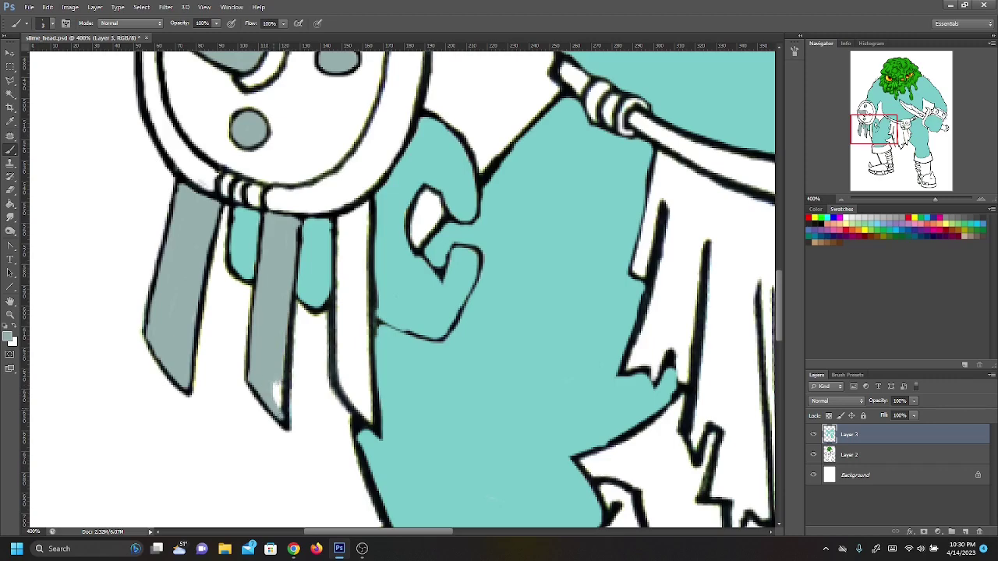
mouse_move(273, 376)
mouse_down()
mouse_move(281, 421)
mouse_move(283, 366)
mouse_move(280, 416)
mouse_up()
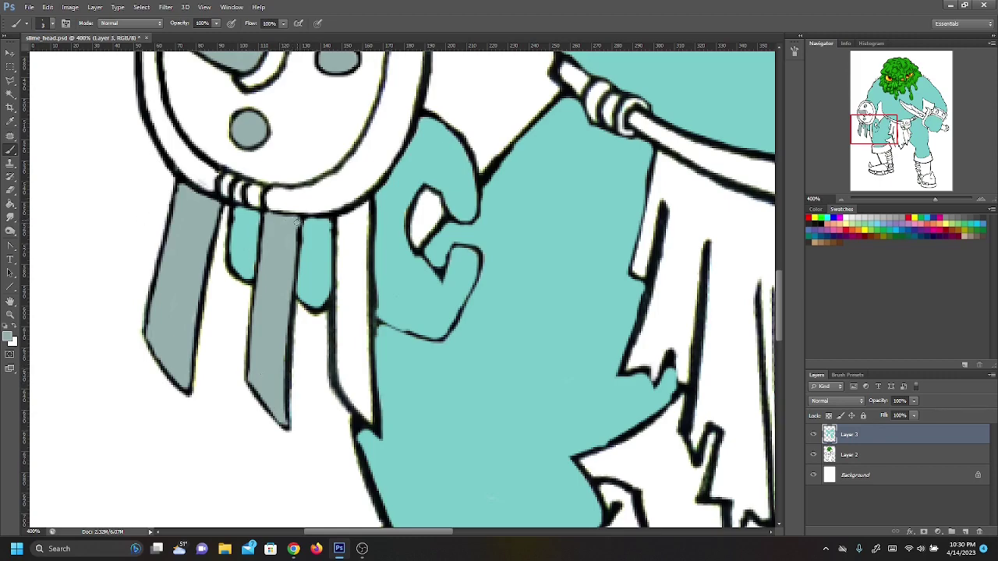
Step: Paint the strap nearest the leg below the shield grey down to its tip
mouse_move(337, 218)
mouse_down()
mouse_move(345, 277)
mouse_move(361, 210)
mouse_move(362, 272)
mouse_move(367, 209)
mouse_move(365, 249)
mouse_move(335, 297)
mouse_move(345, 328)
mouse_move(341, 277)
mouse_move(339, 346)
mouse_move(352, 268)
mouse_move(354, 348)
mouse_move(357, 340)
mouse_move(361, 264)
mouse_move(365, 340)
mouse_up()
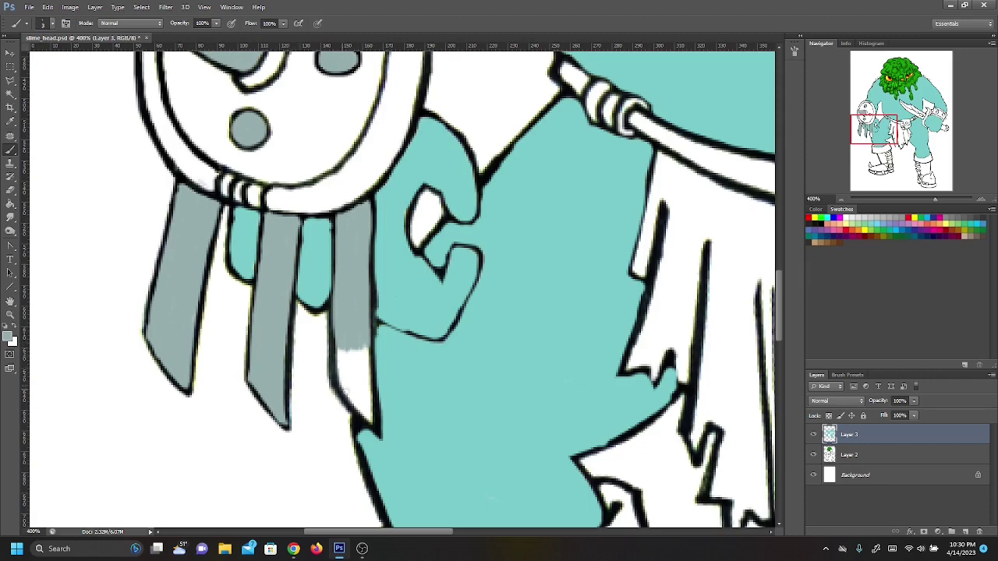
mouse_move(371, 419)
mouse_down()
mouse_move(339, 383)
mouse_move(338, 348)
mouse_up()
drag(343, 382, 342, 343)
mouse_move(351, 381)
mouse_down()
mouse_move(371, 416)
mouse_move(348, 371)
mouse_move(352, 351)
mouse_move(366, 406)
mouse_up()
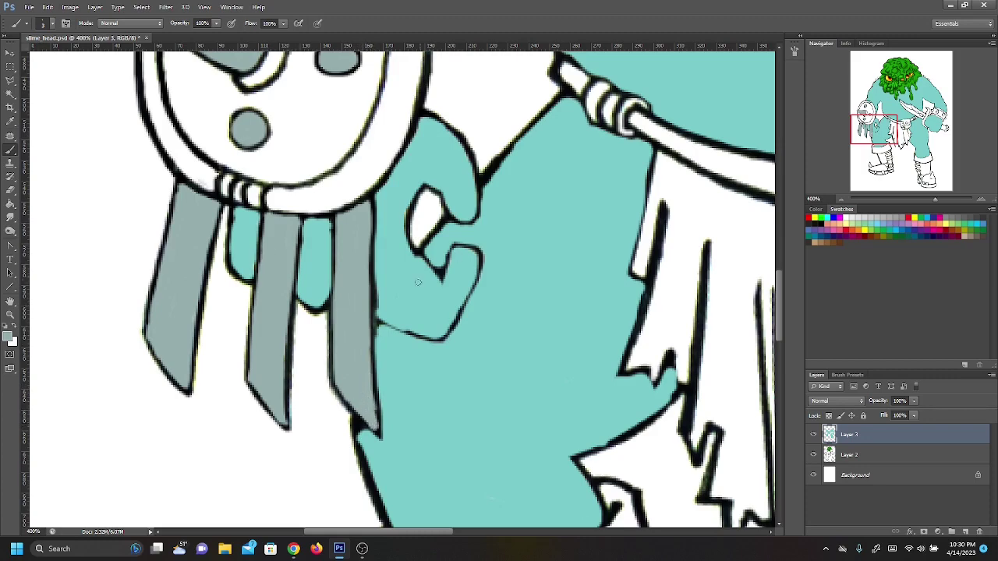
Step: Set the foreground colour to olive brown 877e52 for the shield's face
scroll(80, 301, up, 5)
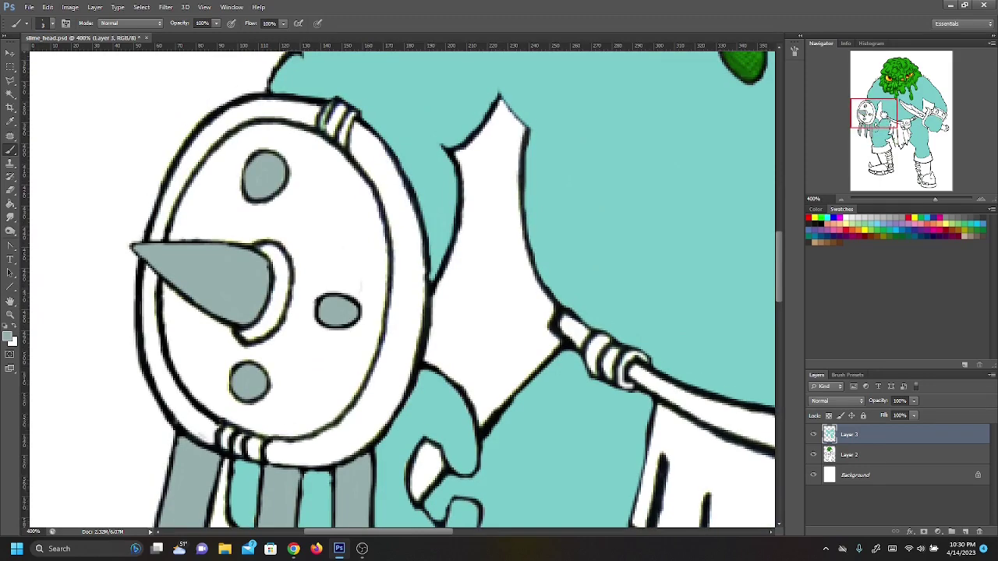
click(8, 337)
click(500, 264)
drag(411, 218, 404, 198)
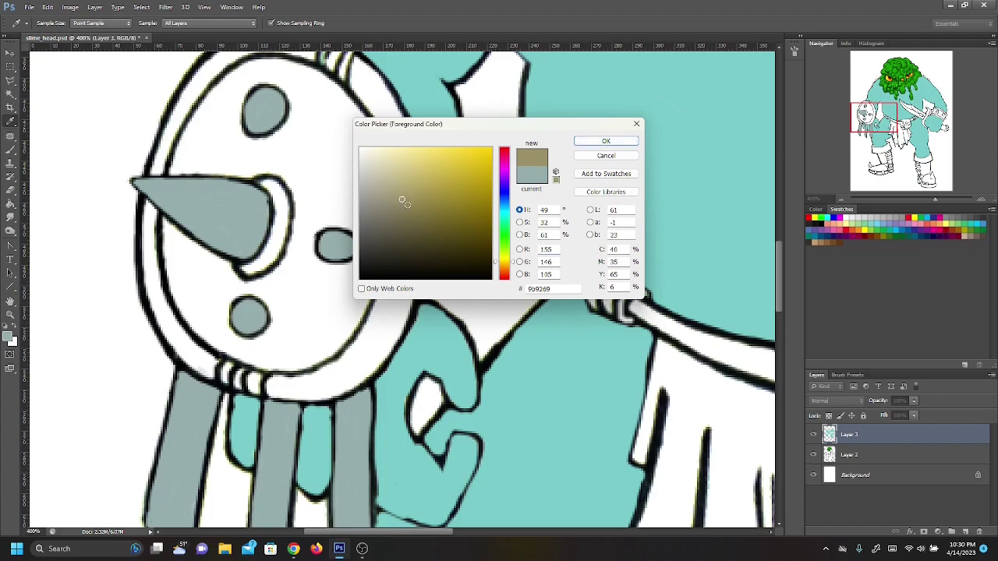
click(411, 209)
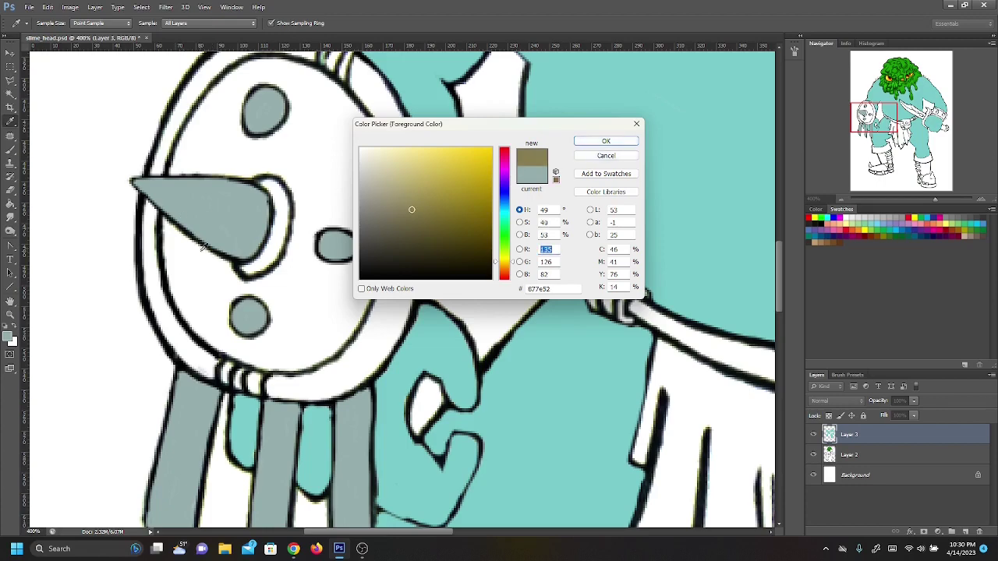
click(605, 141)
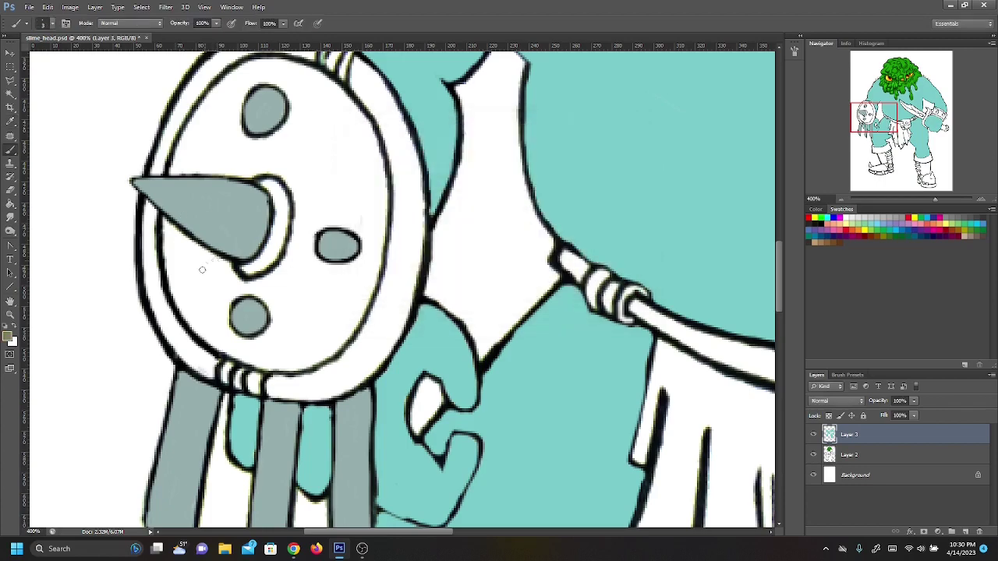
Step: Paint the shield's face olive brown from beneath the spike, around the lowest stud and along the bottom inner rim
mouse_move(250, 292)
mouse_down()
mouse_move(257, 295)
mouse_move(233, 288)
mouse_move(234, 271)
mouse_up()
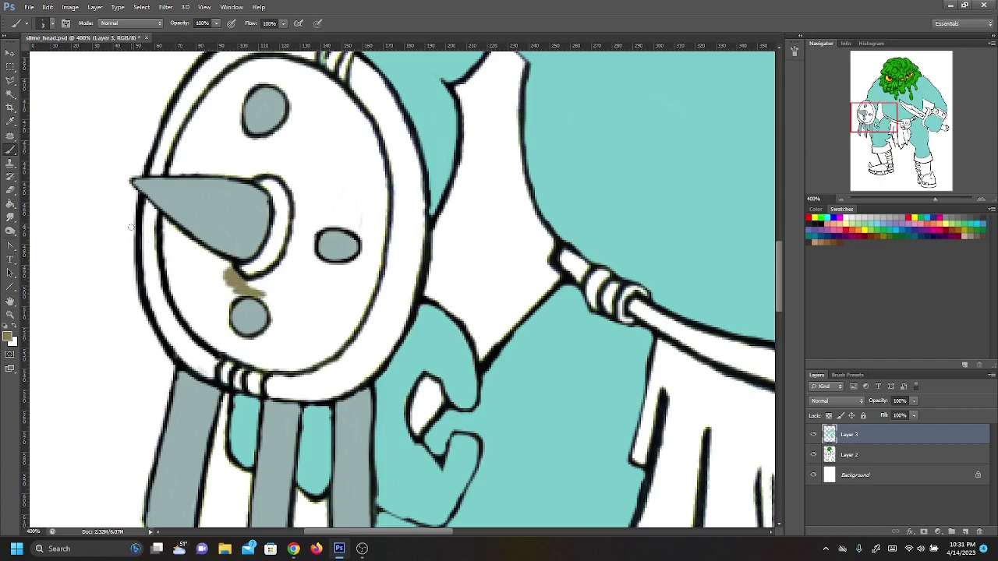
mouse_move(165, 225)
mouse_down()
mouse_move(233, 261)
mouse_move(166, 235)
mouse_move(171, 276)
mouse_up()
mouse_move(167, 234)
mouse_down()
mouse_move(176, 273)
mouse_move(181, 239)
mouse_move(186, 276)
mouse_up()
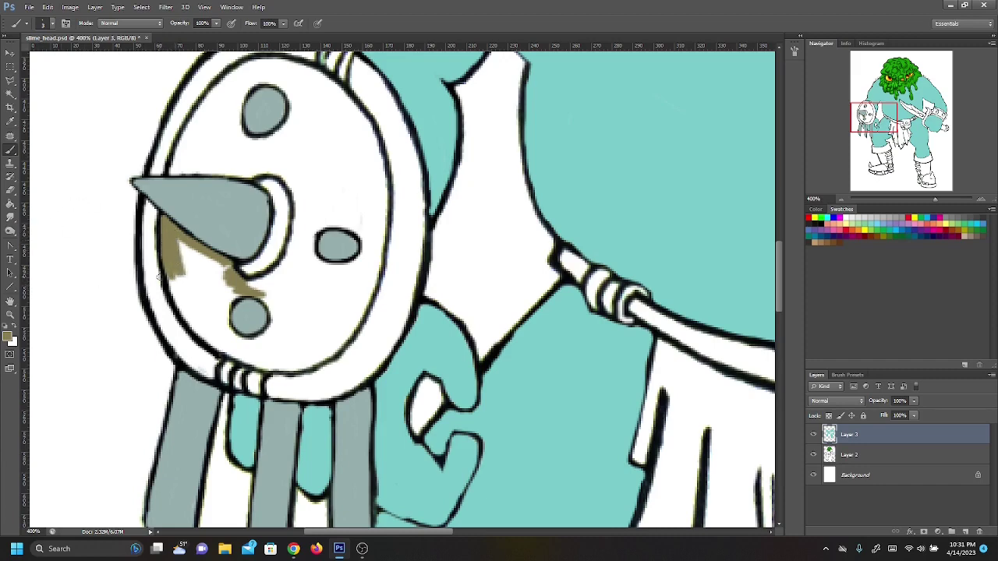
mouse_move(179, 237)
mouse_down()
mouse_move(191, 282)
mouse_move(194, 262)
mouse_move(209, 296)
mouse_move(195, 257)
mouse_move(227, 290)
mouse_move(184, 245)
mouse_move(213, 263)
mouse_up()
mouse_move(161, 310)
mouse_down()
mouse_move(174, 281)
mouse_move(179, 308)
mouse_move(222, 352)
mouse_move(184, 289)
mouse_move(209, 335)
mouse_up()
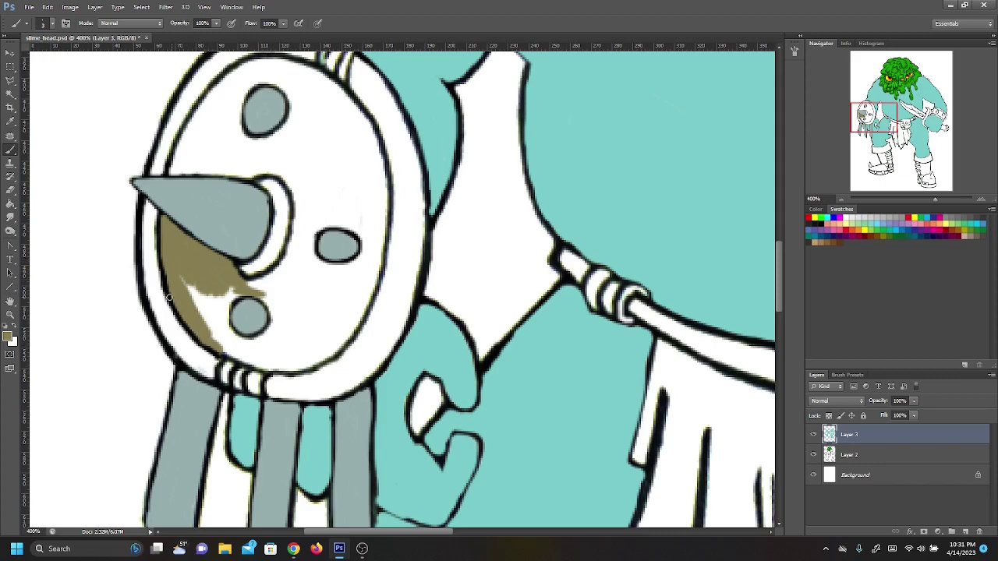
mouse_move(222, 300)
mouse_down()
mouse_move(234, 298)
mouse_move(232, 285)
mouse_move(228, 331)
mouse_move(237, 341)
mouse_move(216, 301)
mouse_up()
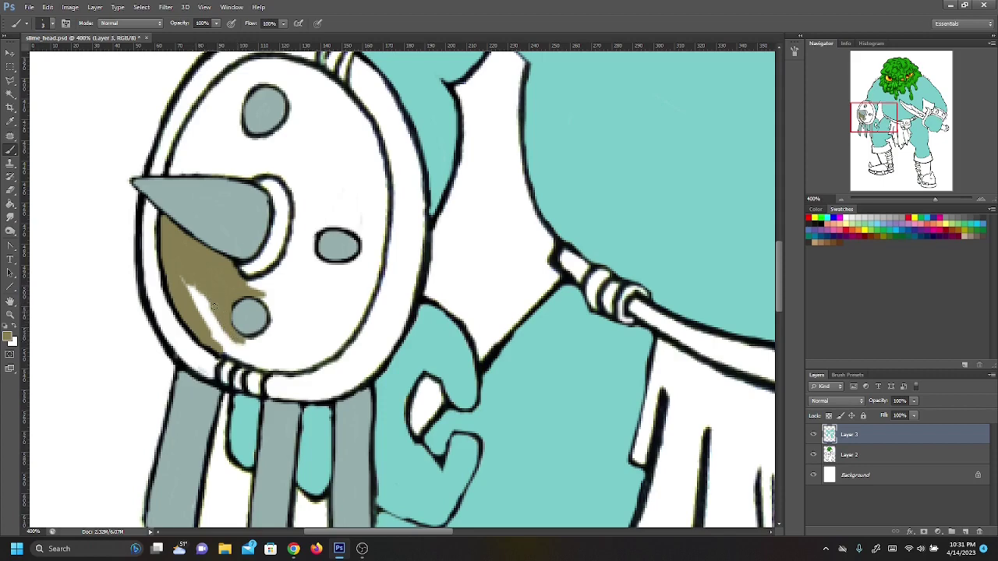
mouse_move(226, 319)
mouse_down()
mouse_move(204, 312)
mouse_move(212, 328)
mouse_move(196, 304)
mouse_up()
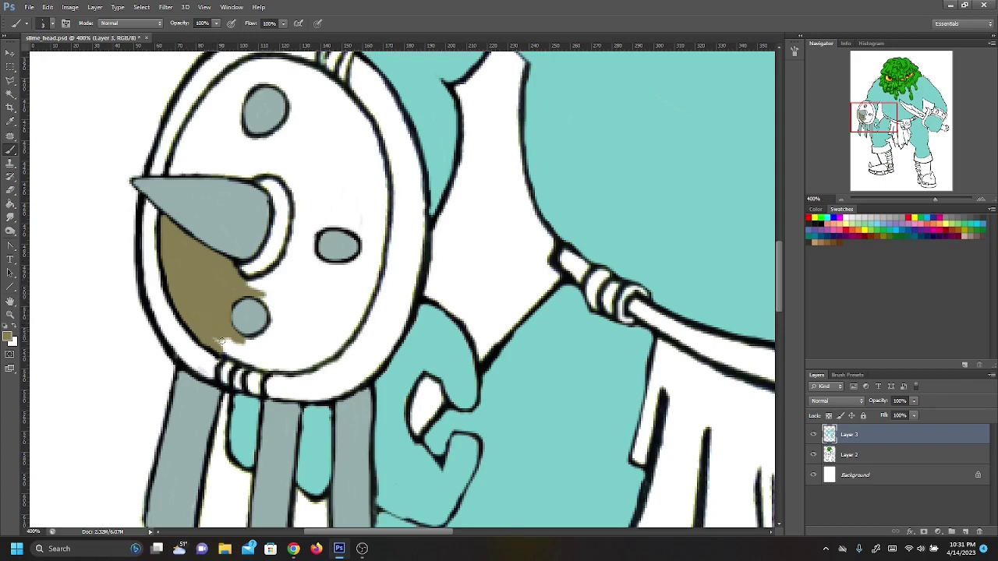
mouse_move(226, 340)
mouse_down()
mouse_move(273, 371)
mouse_move(234, 349)
mouse_move(252, 343)
mouse_up()
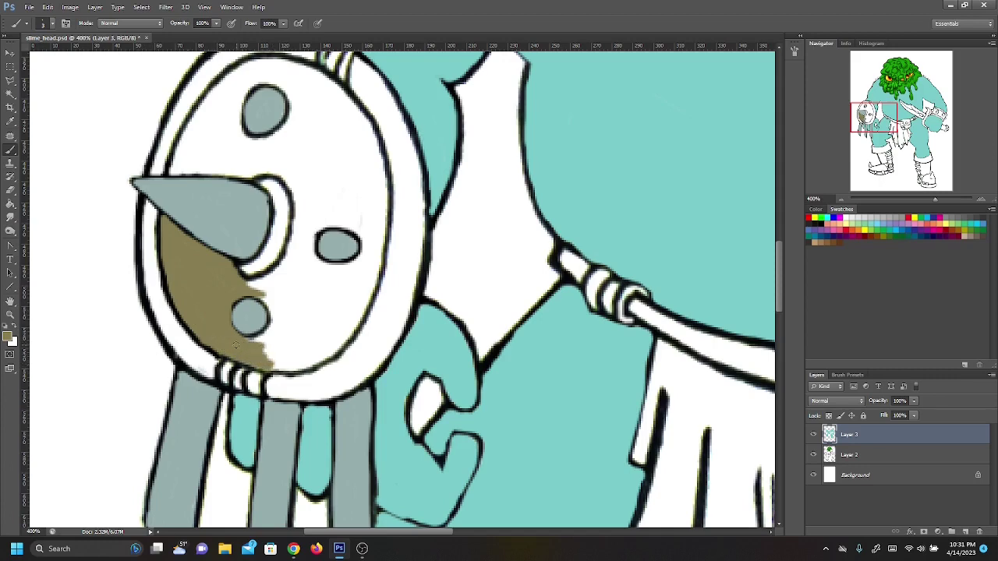
mouse_move(251, 343)
mouse_down()
mouse_move(273, 322)
mouse_move(230, 347)
mouse_move(277, 368)
mouse_move(329, 355)
mouse_up()
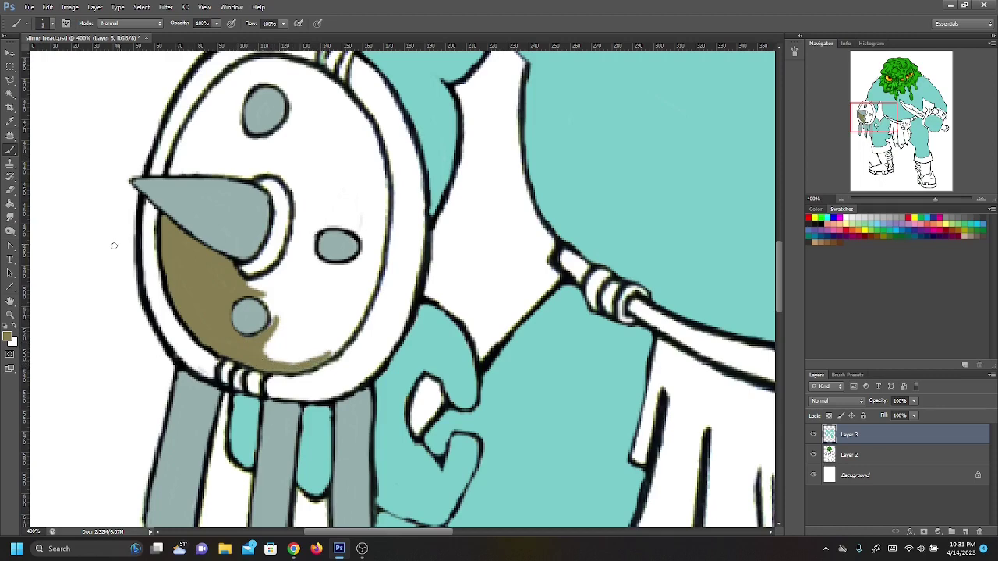
Step: Extend the olive brown around the spike's base and across to the stud beside it, painting around that stud
mouse_move(250, 290)
mouse_down()
mouse_move(279, 266)
mouse_move(270, 283)
mouse_move(279, 326)
mouse_move(271, 315)
mouse_move(282, 328)
mouse_move(273, 299)
mouse_up()
mouse_move(292, 254)
mouse_down()
mouse_move(301, 195)
mouse_move(278, 272)
mouse_move(301, 228)
mouse_move(290, 273)
mouse_move(308, 215)
mouse_move(310, 266)
mouse_up()
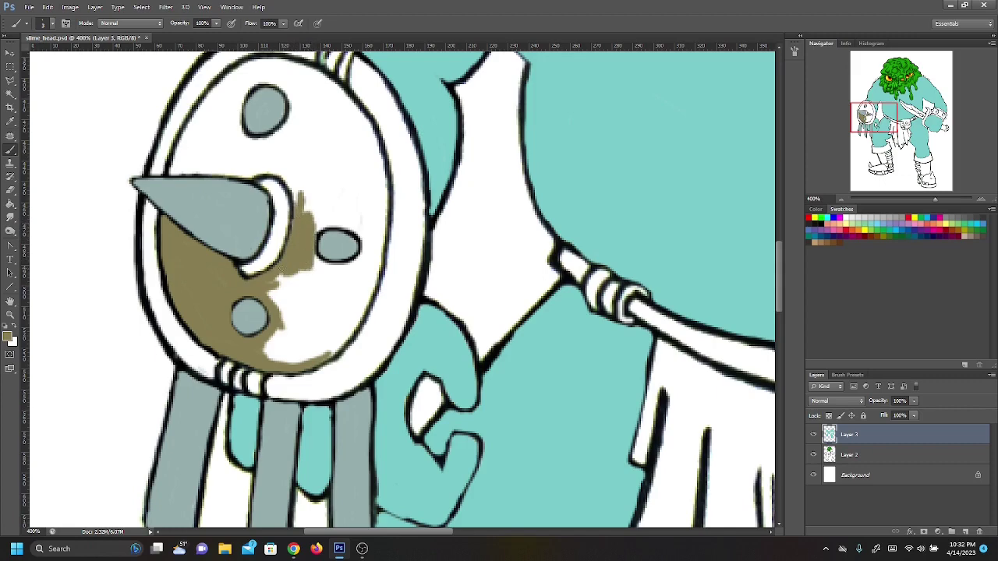
mouse_move(310, 265)
mouse_down()
mouse_move(320, 258)
mouse_move(343, 268)
mouse_move(365, 256)
mouse_move(363, 214)
mouse_move(367, 277)
mouse_move(373, 226)
mouse_move(374, 275)
mouse_move(382, 226)
mouse_move(374, 255)
mouse_up()
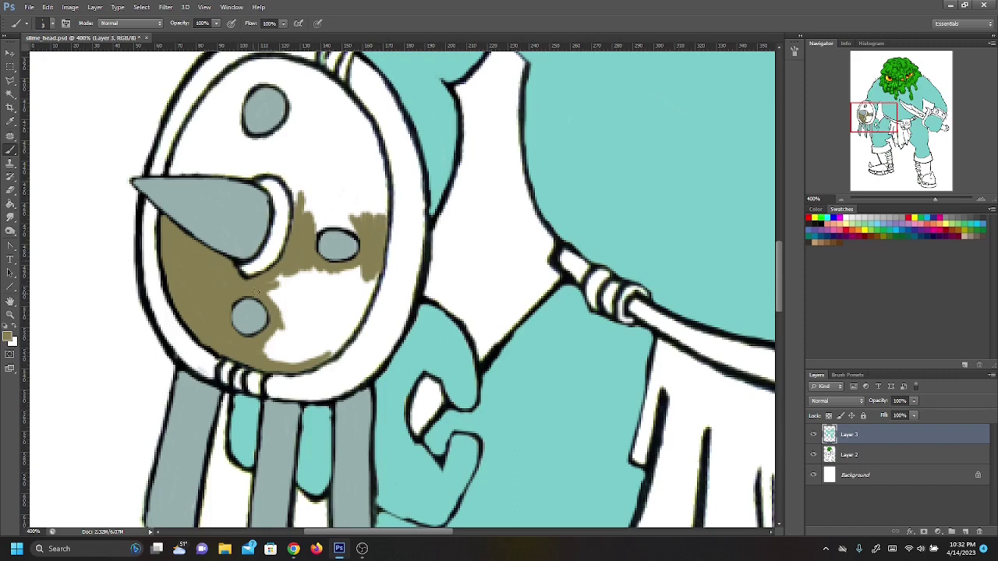
drag(281, 278, 340, 270)
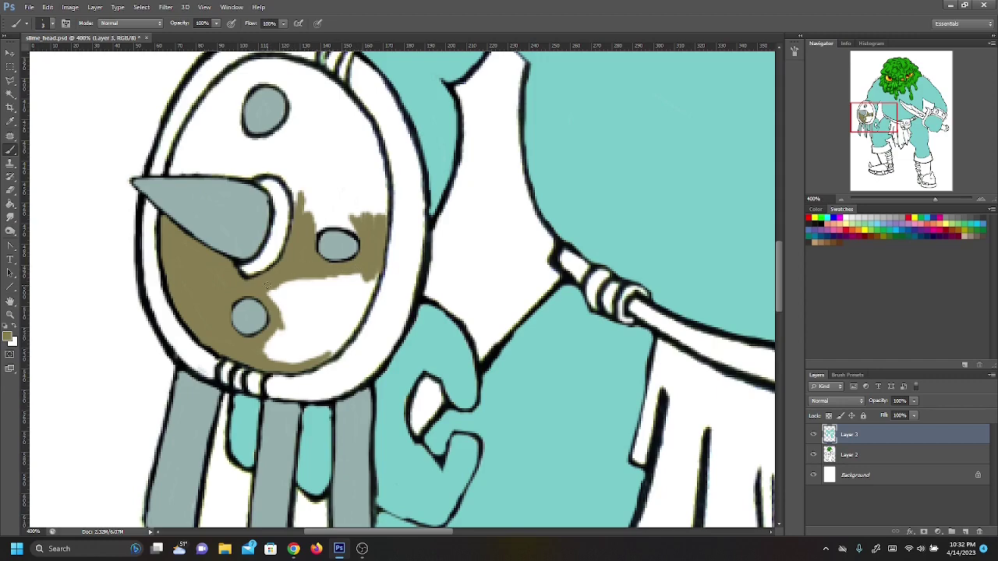
Step: Fill the remaining white area between the lowest stud, the side stud and the lower right rim with olive brown
mouse_move(274, 302)
mouse_down()
mouse_move(284, 289)
mouse_move(292, 315)
mouse_move(301, 271)
mouse_move(293, 281)
mouse_up()
mouse_move(340, 300)
mouse_down()
mouse_move(371, 290)
mouse_move(366, 306)
mouse_move(374, 288)
mouse_up()
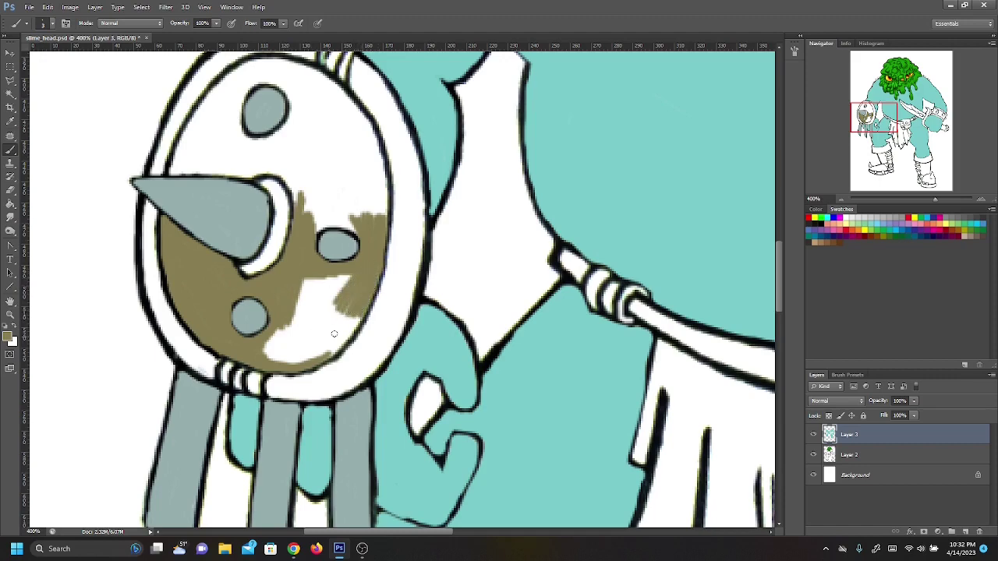
drag(320, 358, 357, 319)
mouse_move(289, 370)
mouse_down()
mouse_move(333, 361)
mouse_move(354, 333)
mouse_move(333, 361)
mouse_move(292, 372)
mouse_move(352, 353)
mouse_move(382, 278)
mouse_move(344, 356)
mouse_move(369, 301)
mouse_move(330, 360)
mouse_move(363, 313)
mouse_move(337, 354)
mouse_move(310, 364)
mouse_move(338, 362)
mouse_move(295, 372)
mouse_move(350, 356)
mouse_move(314, 325)
mouse_up()
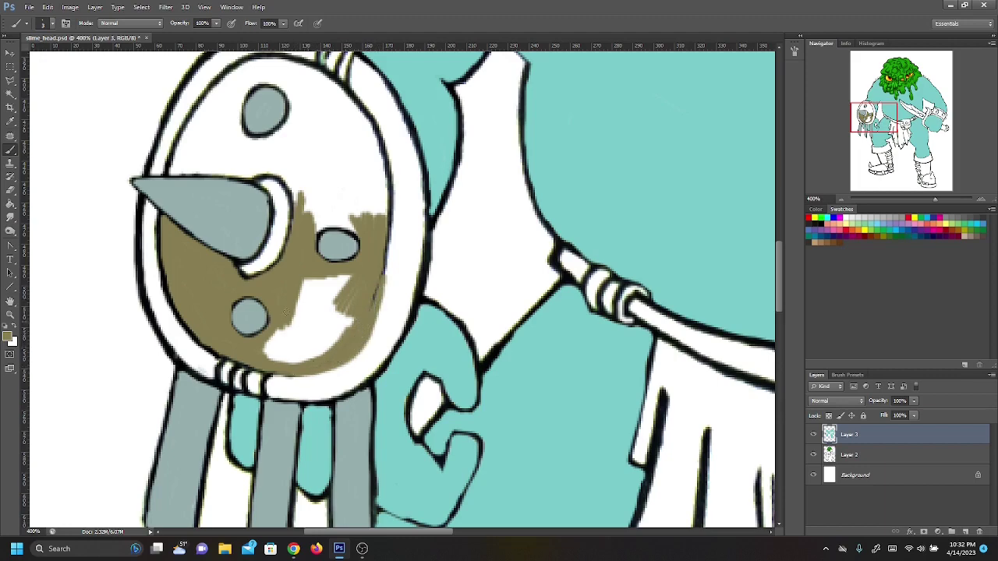
mouse_move(288, 356)
mouse_down()
mouse_move(302, 363)
mouse_move(273, 354)
mouse_move(309, 333)
mouse_move(315, 359)
mouse_up()
mouse_move(378, 199)
mouse_down()
mouse_move(390, 199)
mouse_move(389, 257)
mouse_move(374, 294)
mouse_up()
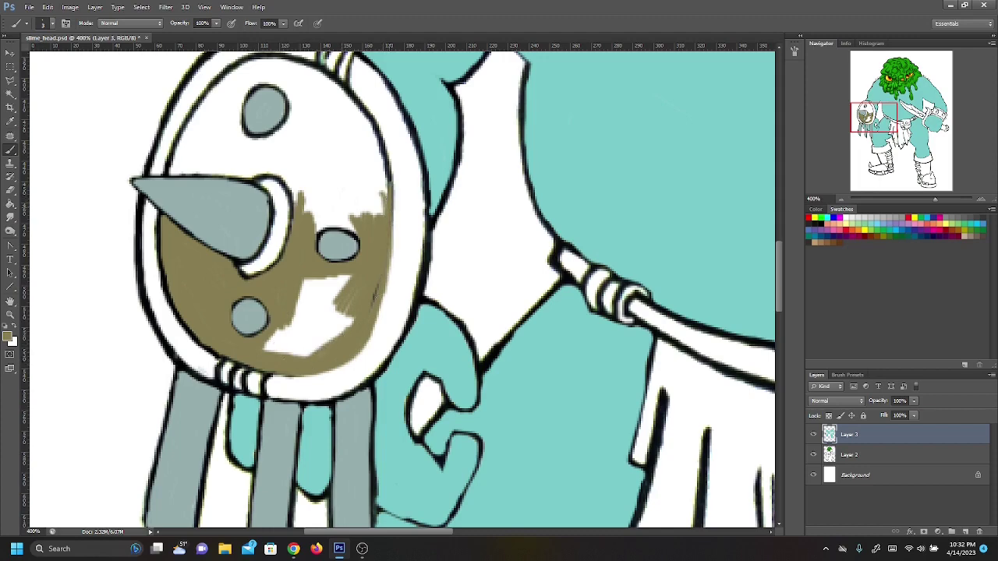
drag(377, 284, 371, 328)
drag(304, 282, 304, 274)
mouse_move(262, 353)
mouse_down()
mouse_move(282, 323)
mouse_move(312, 334)
mouse_move(301, 320)
mouse_move(308, 350)
mouse_up()
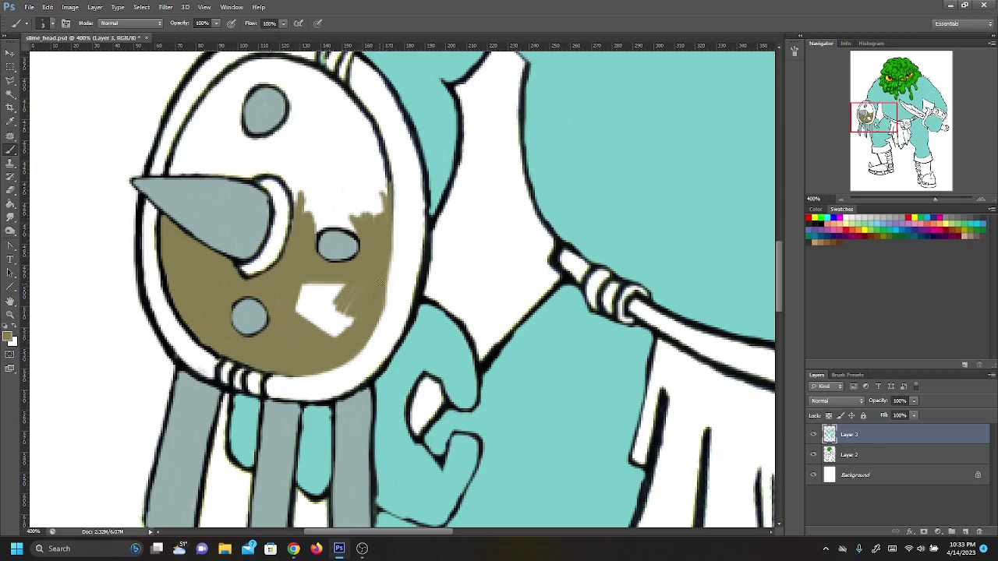
drag(337, 328, 340, 334)
mouse_move(299, 302)
mouse_down()
mouse_move(326, 282)
mouse_move(320, 296)
mouse_move(281, 309)
mouse_move(316, 296)
mouse_move(310, 306)
mouse_up()
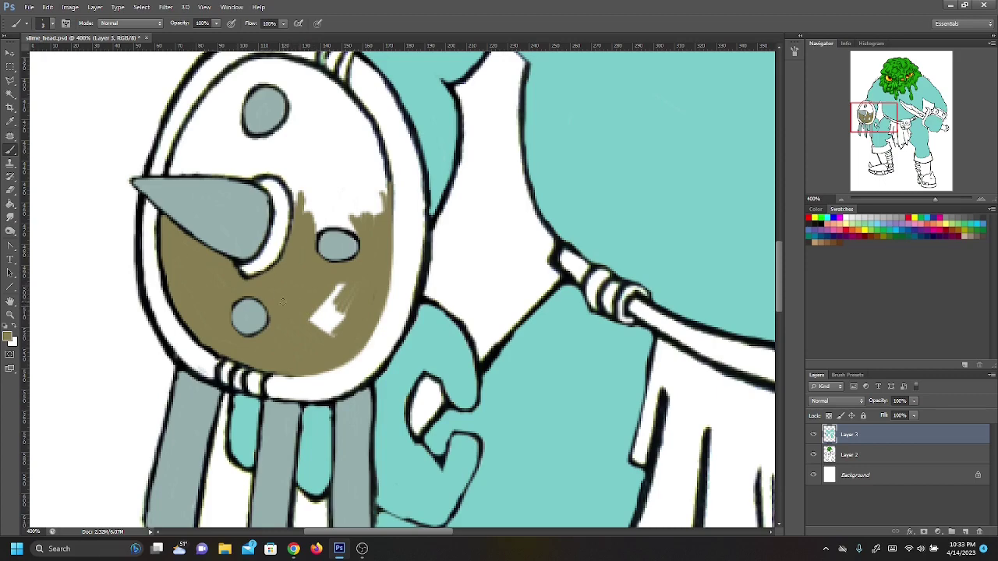
mouse_move(337, 332)
mouse_down()
mouse_move(350, 297)
mouse_move(331, 327)
mouse_move(352, 286)
mouse_move(320, 314)
mouse_up()
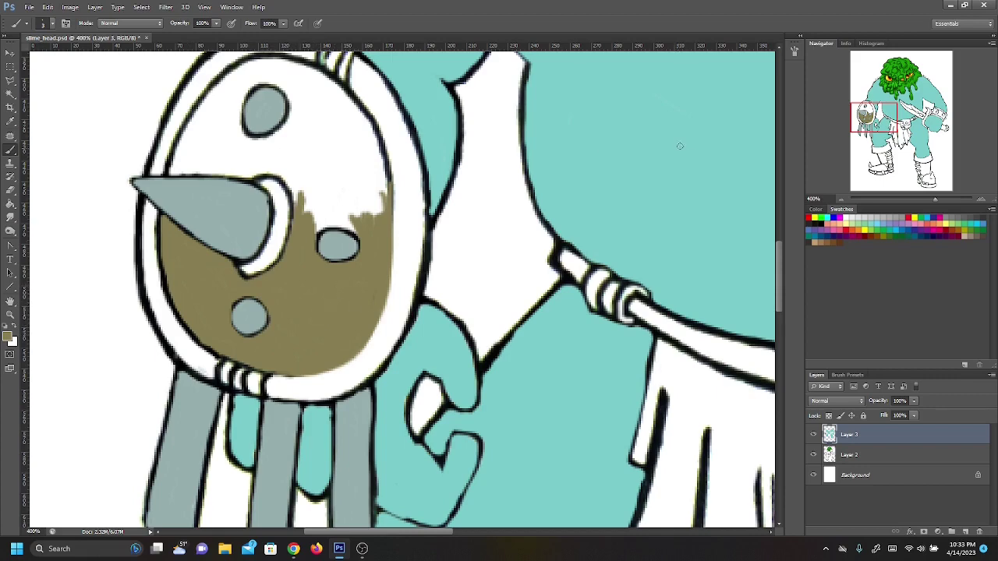
Step: Paint olive brown along the spike's upper edge and up to the top stud, touching up around the side stud
drag(886, 114, 888, 109)
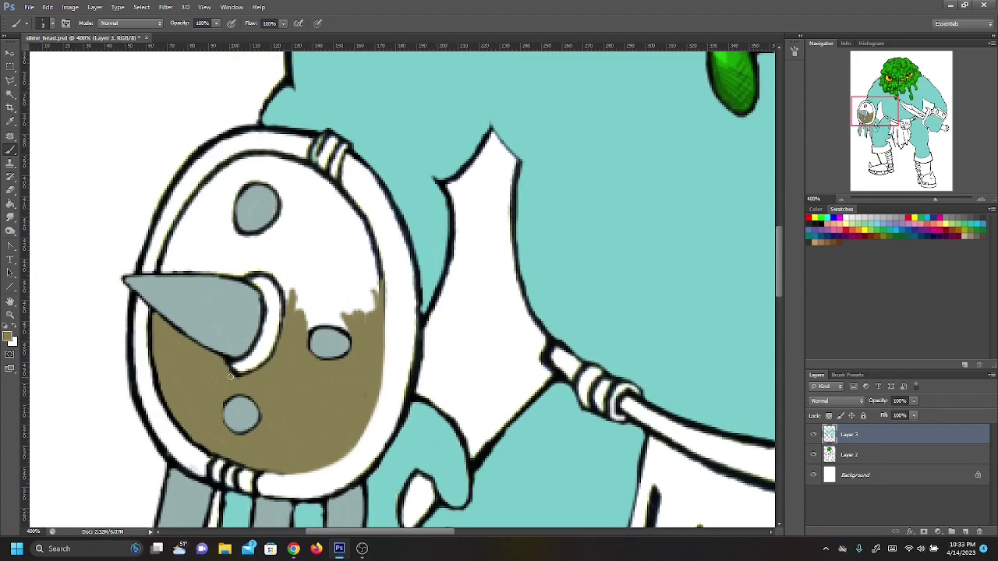
mouse_move(259, 267)
mouse_down()
mouse_move(220, 275)
mouse_move(267, 271)
mouse_move(288, 292)
mouse_move(287, 316)
mouse_move(284, 281)
mouse_up()
mouse_move(301, 336)
mouse_down()
mouse_move(321, 321)
mouse_move(343, 326)
mouse_move(345, 363)
mouse_up()
drag(345, 327, 349, 346)
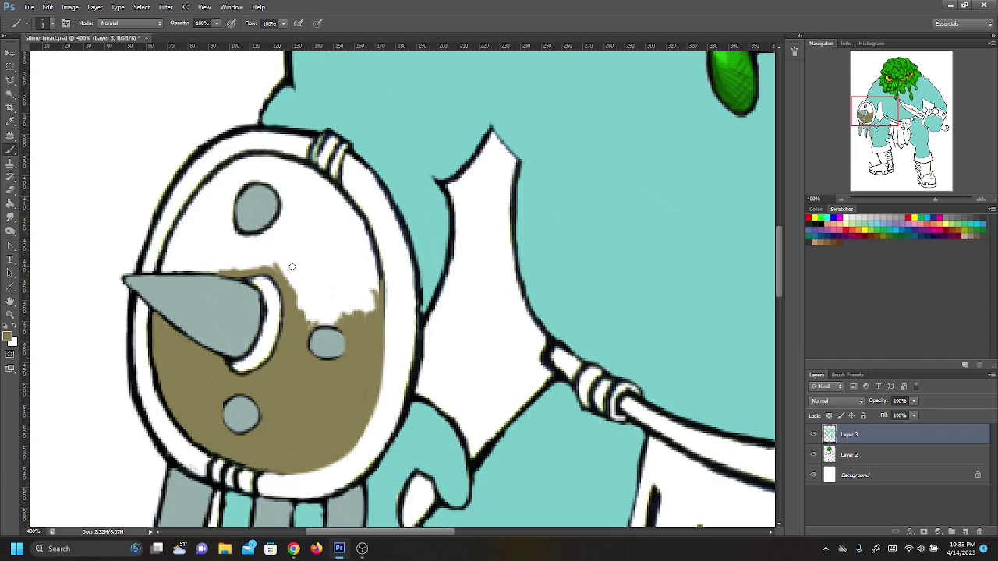
mouse_move(299, 332)
mouse_down()
mouse_move(335, 322)
mouse_move(309, 315)
mouse_up()
mouse_move(232, 209)
mouse_down()
mouse_move(251, 189)
mouse_move(269, 195)
mouse_move(275, 222)
mouse_move(270, 209)
mouse_move(228, 224)
mouse_move(267, 233)
mouse_move(222, 226)
mouse_move(267, 240)
mouse_move(234, 222)
mouse_up()
mouse_move(161, 271)
mouse_down()
mouse_move(272, 265)
mouse_move(203, 254)
mouse_move(225, 247)
mouse_move(205, 237)
mouse_move(281, 232)
mouse_move(274, 248)
mouse_up()
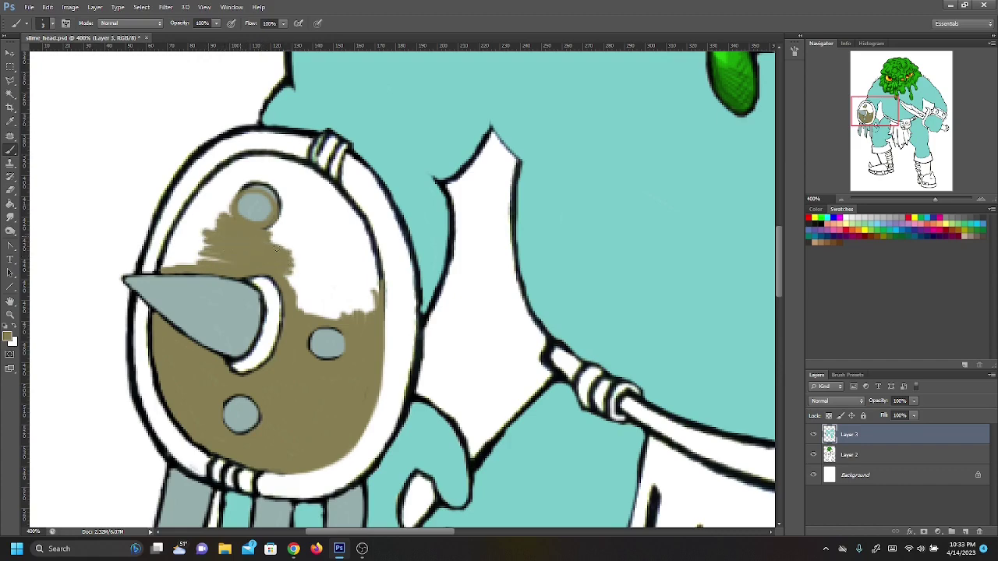
mouse_move(168, 265)
mouse_down()
mouse_move(185, 220)
mouse_move(172, 260)
mouse_move(232, 263)
mouse_move(180, 262)
mouse_up()
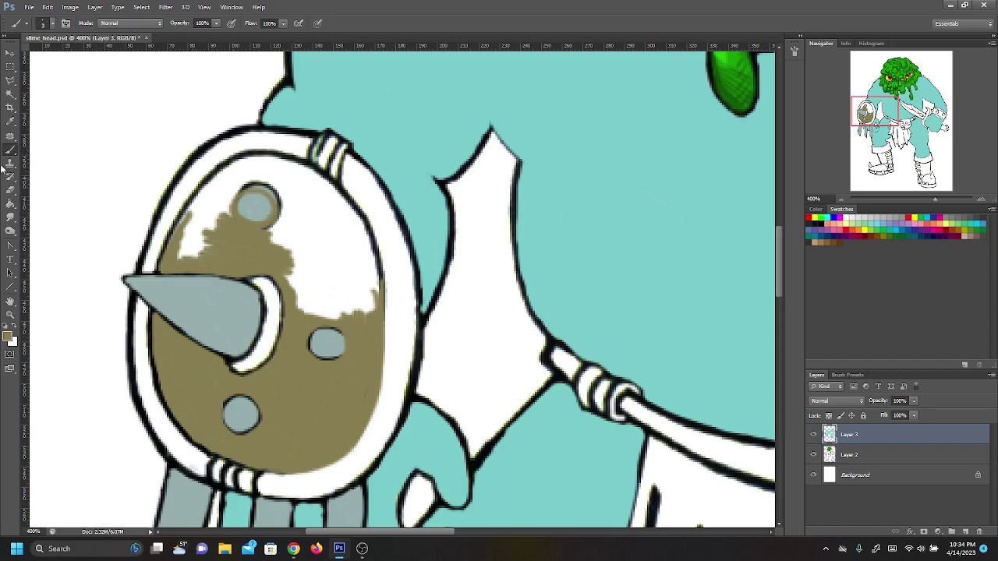
Step: Paint the upper left of the shield's face olive brown, from the inner rim across to the top stud
mouse_move(187, 219)
mouse_down()
mouse_move(220, 176)
mouse_move(176, 227)
mouse_move(219, 168)
mouse_move(208, 179)
mouse_up()
mouse_move(169, 254)
mouse_down()
mouse_move(199, 191)
mouse_move(259, 154)
mouse_up()
mouse_move(201, 187)
mouse_down()
mouse_move(222, 164)
mouse_move(232, 162)
mouse_move(204, 173)
mouse_move(254, 162)
mouse_up()
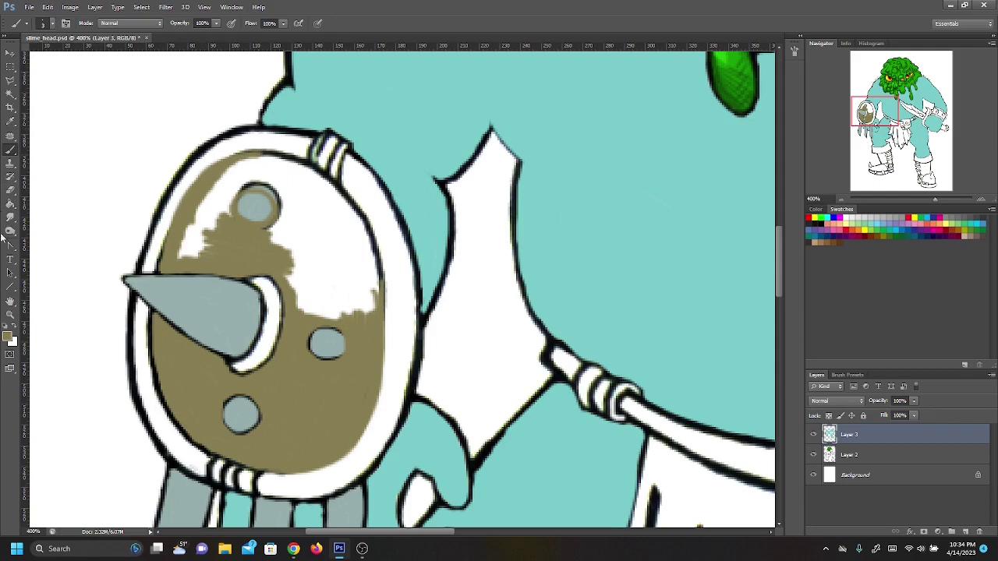
mouse_move(178, 261)
mouse_down()
mouse_move(198, 228)
mouse_move(205, 251)
mouse_move(198, 227)
mouse_move(194, 240)
mouse_up()
mouse_move(207, 201)
mouse_down()
mouse_move(226, 211)
mouse_move(230, 193)
mouse_move(209, 227)
mouse_move(234, 179)
mouse_move(204, 221)
mouse_move(223, 192)
mouse_move(201, 194)
mouse_move(221, 180)
mouse_up()
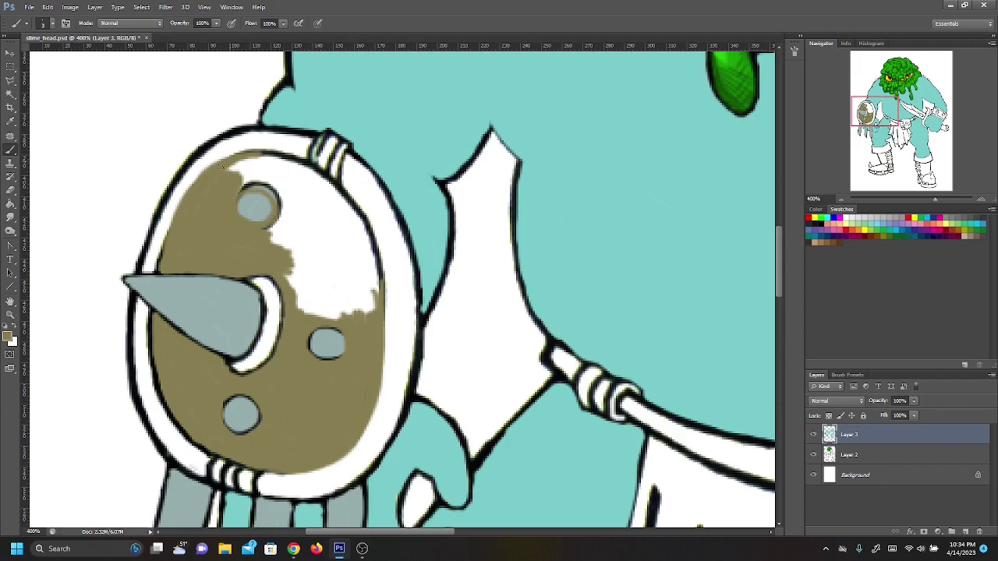
Step: Paint olive brown along the top of the shield's face, around the top stud and down the right inner rim
mouse_move(255, 154)
mouse_down()
mouse_move(291, 152)
mouse_move(261, 159)
mouse_move(303, 161)
mouse_move(259, 167)
mouse_up()
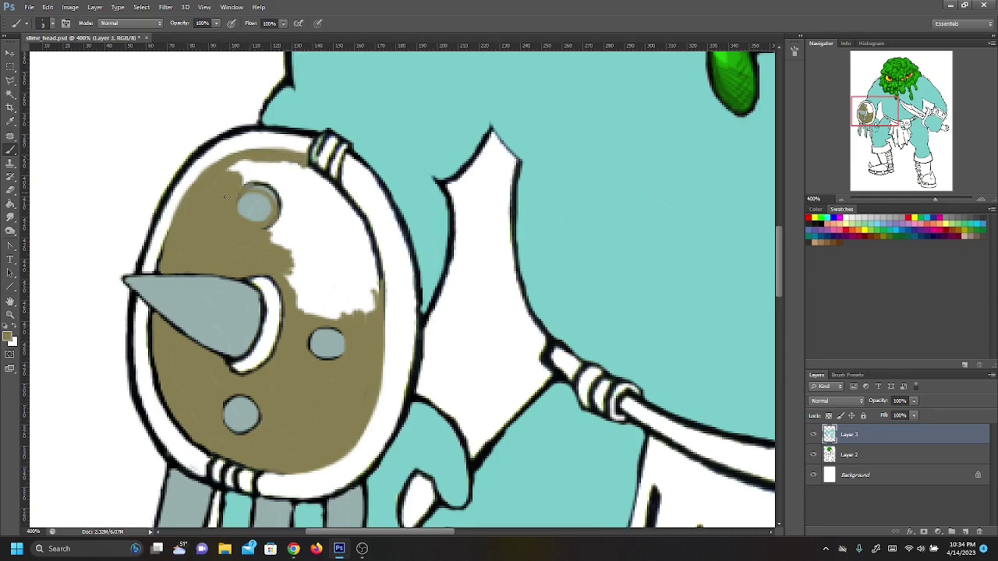
mouse_move(257, 187)
mouse_down()
mouse_move(281, 205)
mouse_move(282, 188)
mouse_move(265, 184)
mouse_move(235, 198)
mouse_move(228, 166)
mouse_move(292, 161)
mouse_move(236, 163)
mouse_move(270, 168)
mouse_move(279, 180)
mouse_move(260, 177)
mouse_move(282, 184)
mouse_move(236, 167)
mouse_move(321, 179)
mouse_move(303, 166)
mouse_move(337, 189)
mouse_move(344, 181)
mouse_move(370, 221)
mouse_move(288, 210)
mouse_move(343, 185)
mouse_move(382, 234)
mouse_up()
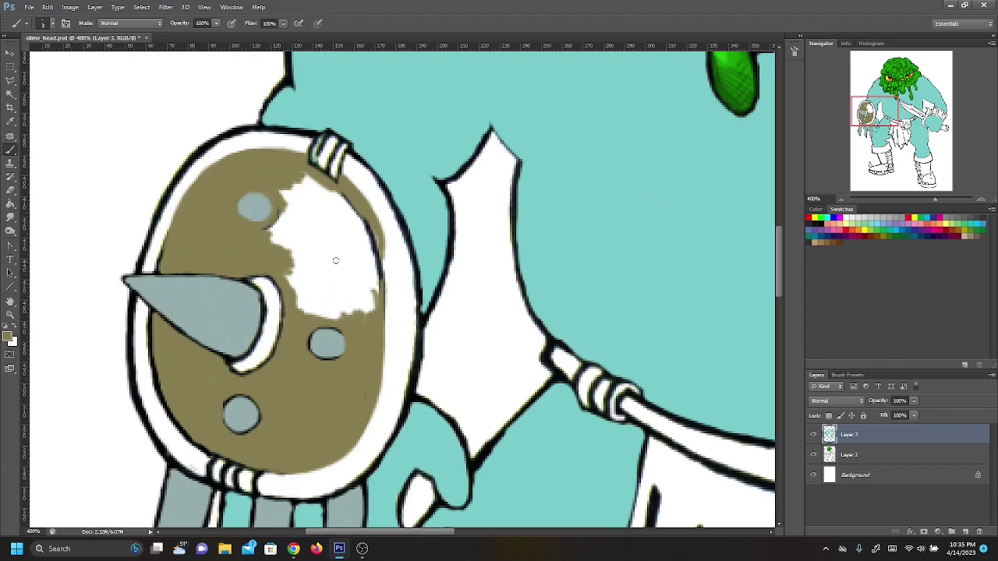
mouse_move(371, 230)
mouse_down()
mouse_move(390, 304)
mouse_move(387, 334)
mouse_move(385, 282)
mouse_move(374, 300)
mouse_move(383, 379)
mouse_move(390, 322)
mouse_move(388, 368)
mouse_move(373, 408)
mouse_up()
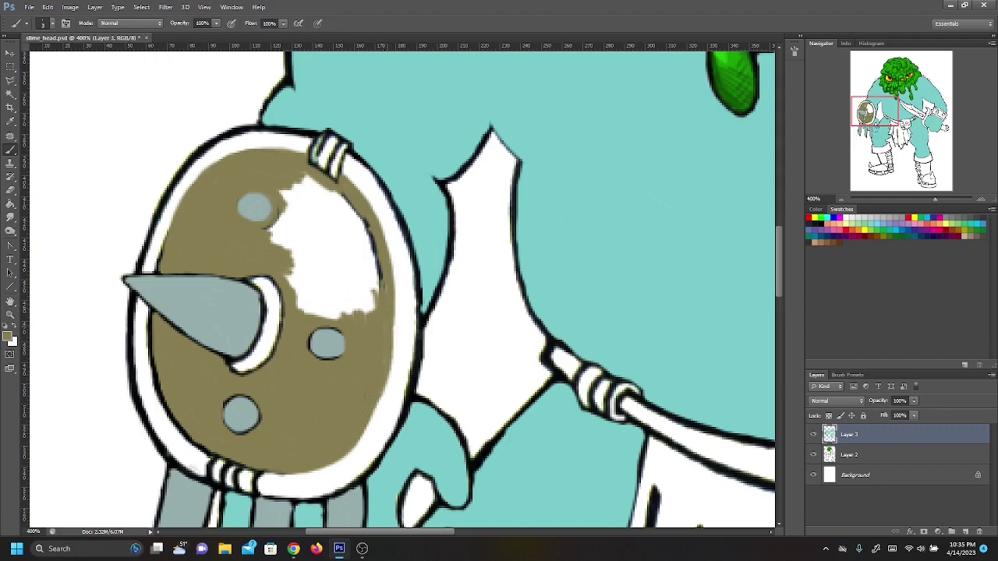
Step: Fill the last white patch on the upper right of the shield's face with olive brown and tidy the right edge
mouse_move(273, 223)
mouse_down()
mouse_move(292, 213)
mouse_move(288, 199)
mouse_move(304, 222)
mouse_up()
mouse_move(308, 176)
mouse_down()
mouse_move(348, 200)
mouse_move(308, 187)
mouse_move(369, 243)
mouse_up()
mouse_move(287, 191)
mouse_down()
mouse_move(321, 231)
mouse_move(309, 200)
mouse_move(316, 206)
mouse_up()
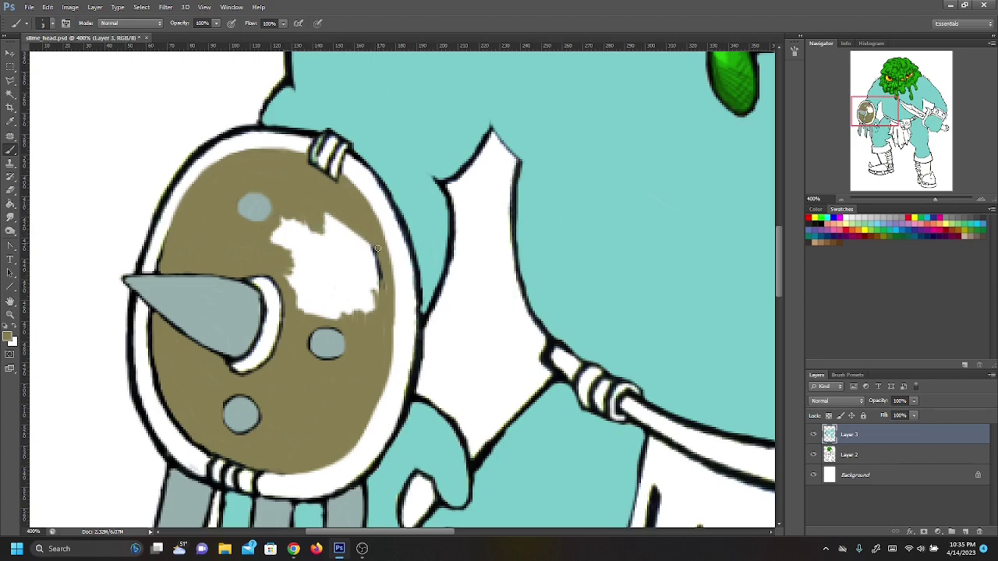
mouse_move(306, 307)
mouse_down()
mouse_move(334, 318)
mouse_move(301, 306)
mouse_move(285, 277)
mouse_move(320, 312)
mouse_move(279, 268)
mouse_move(336, 306)
mouse_move(347, 296)
mouse_move(351, 309)
mouse_up()
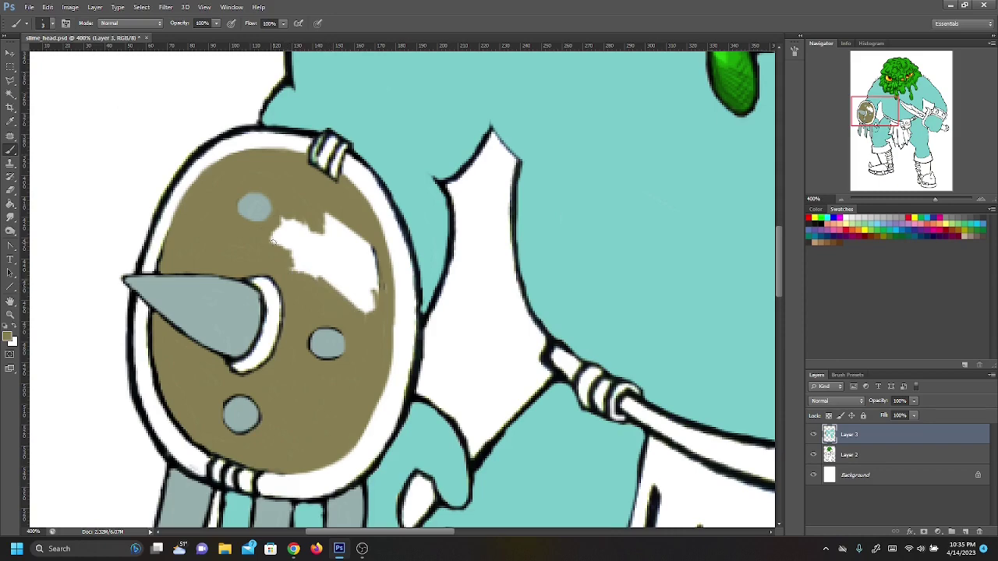
mouse_move(243, 227)
mouse_down()
mouse_move(275, 230)
mouse_move(232, 240)
mouse_up()
mouse_move(305, 251)
mouse_down()
mouse_move(316, 277)
mouse_move(321, 234)
mouse_move(309, 282)
mouse_move(301, 224)
mouse_move(295, 269)
mouse_move(291, 220)
mouse_move(288, 262)
mouse_move(274, 253)
mouse_up()
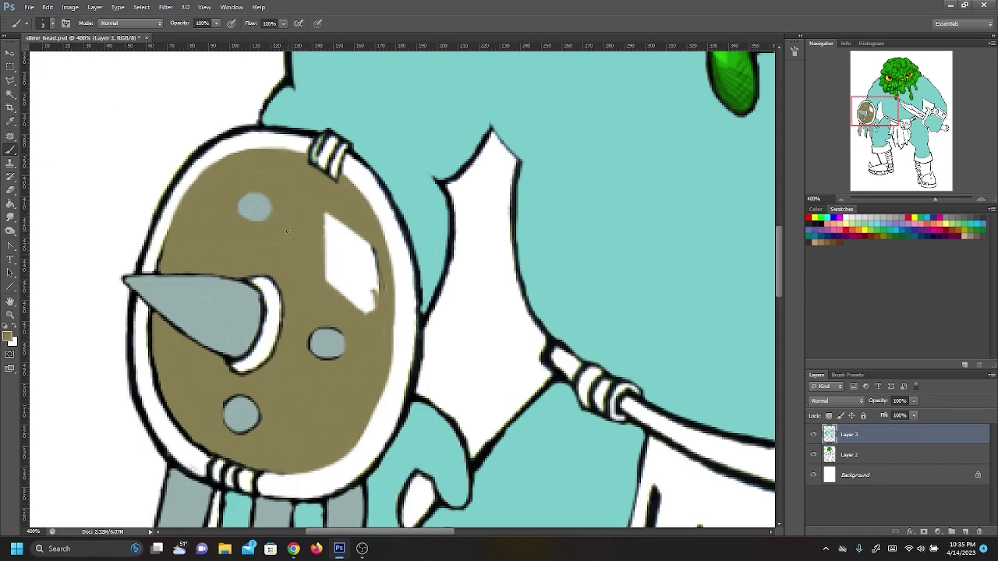
mouse_move(329, 228)
mouse_down()
mouse_move(367, 248)
mouse_move(352, 232)
mouse_up()
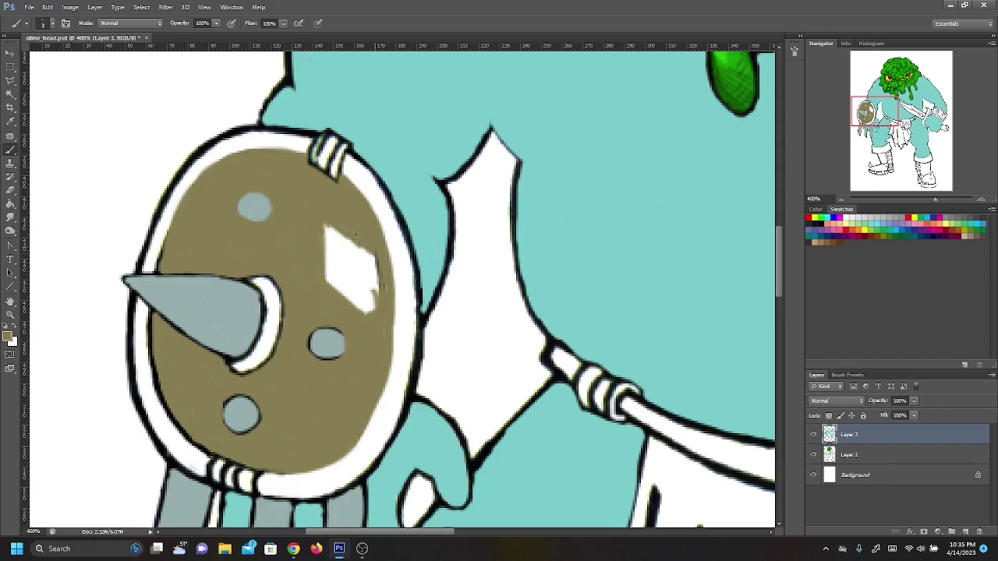
drag(375, 285, 381, 264)
mouse_move(379, 301)
mouse_down()
mouse_move(372, 265)
mouse_move(358, 315)
mouse_up()
mouse_move(326, 277)
mouse_down()
mouse_move(362, 310)
mouse_move(349, 286)
mouse_move(366, 301)
mouse_up()
mouse_move(327, 224)
mouse_down()
mouse_move(350, 248)
mouse_move(327, 223)
mouse_move(272, 248)
mouse_move(369, 274)
mouse_move(372, 306)
mouse_move(330, 229)
mouse_move(336, 248)
mouse_move(321, 245)
mouse_move(330, 270)
mouse_up()
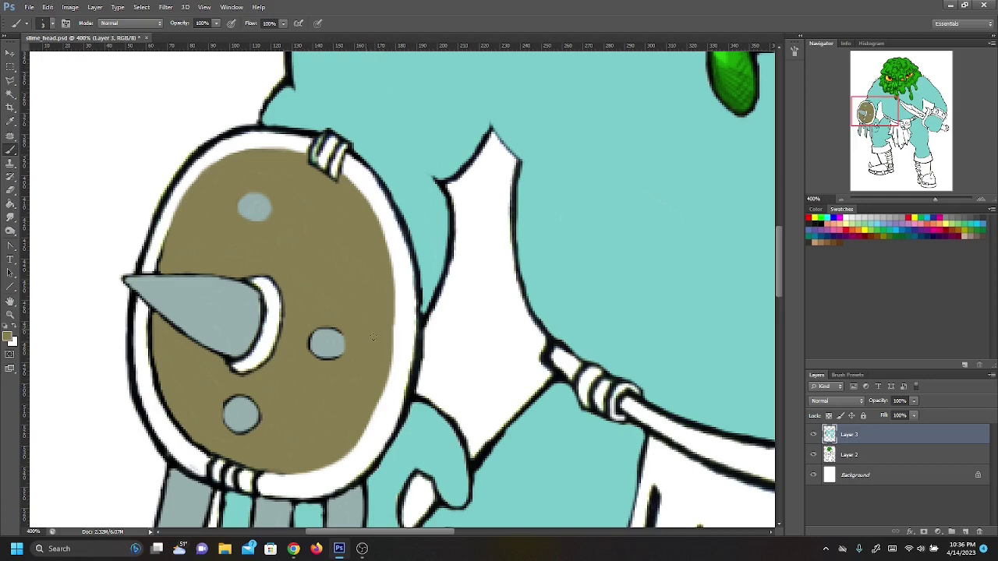
mouse_move(390, 342)
mouse_down()
mouse_move(369, 421)
mouse_move(366, 410)
mouse_up()
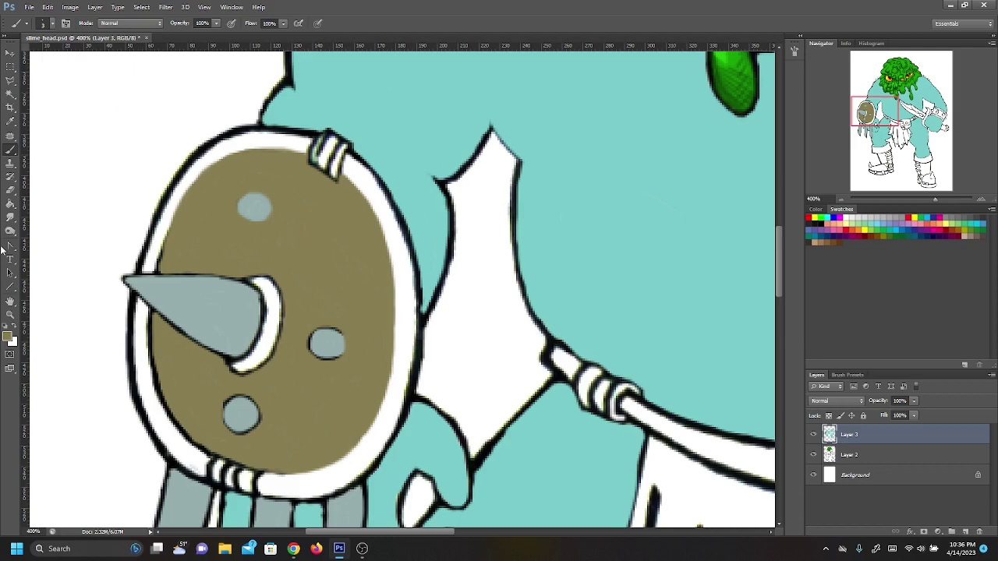
Step: Sample the spike's grey (#95aeae) and paint the shield's rim from the spike up the left side to the top wrap
click(16, 330)
click(9, 335)
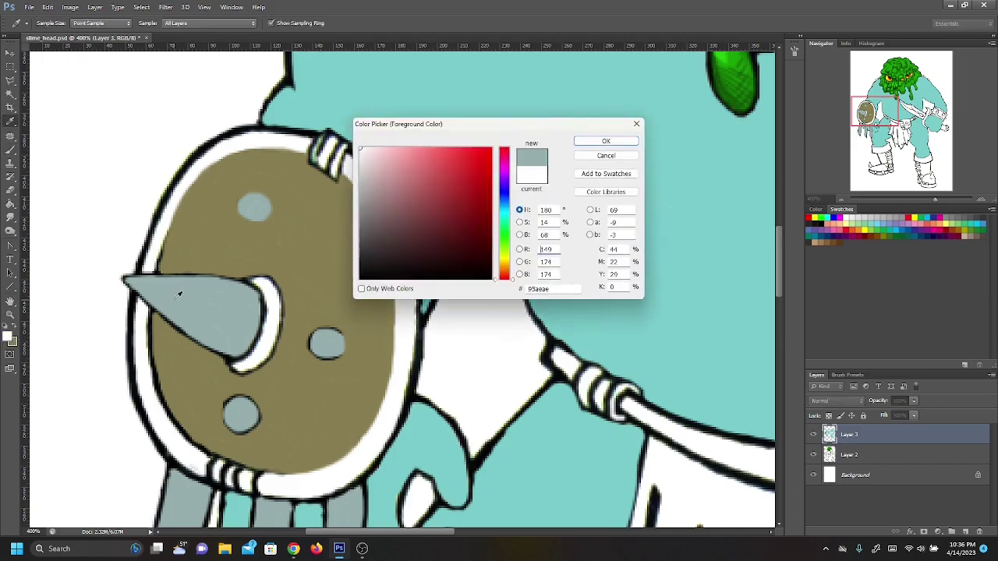
click(178, 294)
click(599, 144)
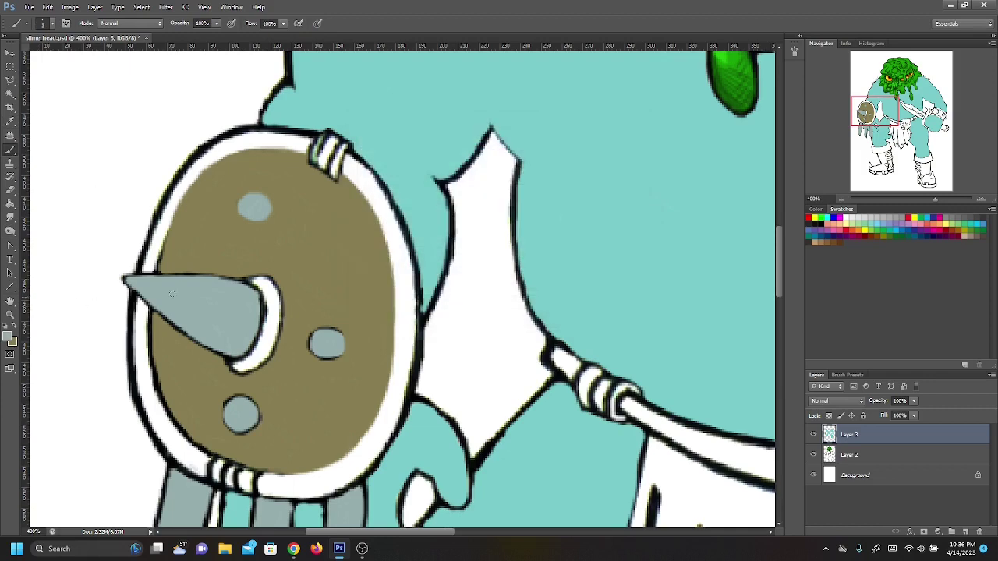
mouse_move(137, 269)
mouse_down()
mouse_move(158, 229)
mouse_move(148, 270)
mouse_move(139, 273)
mouse_move(141, 261)
mouse_move(160, 207)
mouse_up()
mouse_move(154, 245)
mouse_down()
mouse_move(150, 271)
mouse_move(160, 219)
mouse_up()
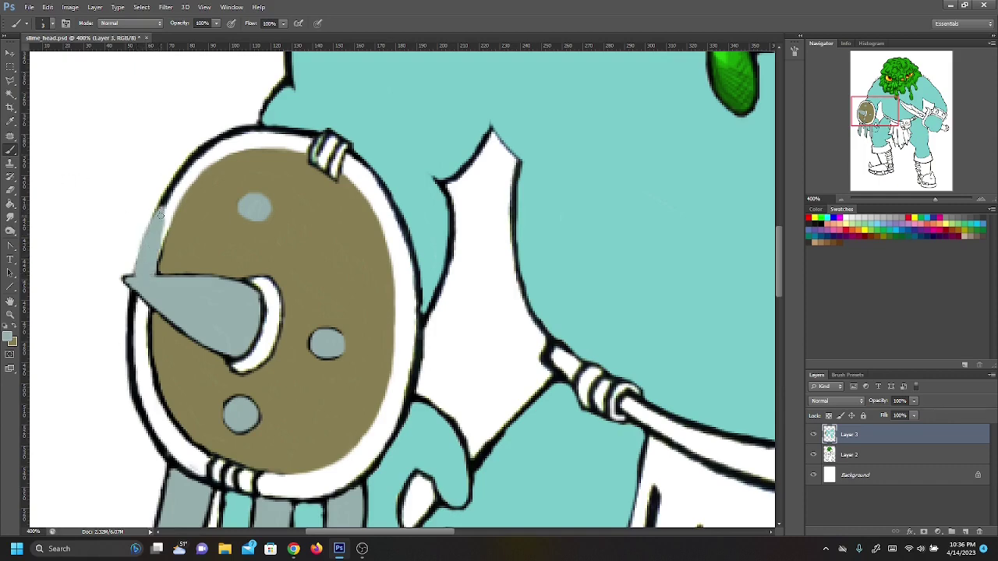
mouse_move(156, 224)
mouse_down()
mouse_move(188, 171)
mouse_move(154, 233)
mouse_move(166, 214)
mouse_up()
drag(150, 265, 195, 166)
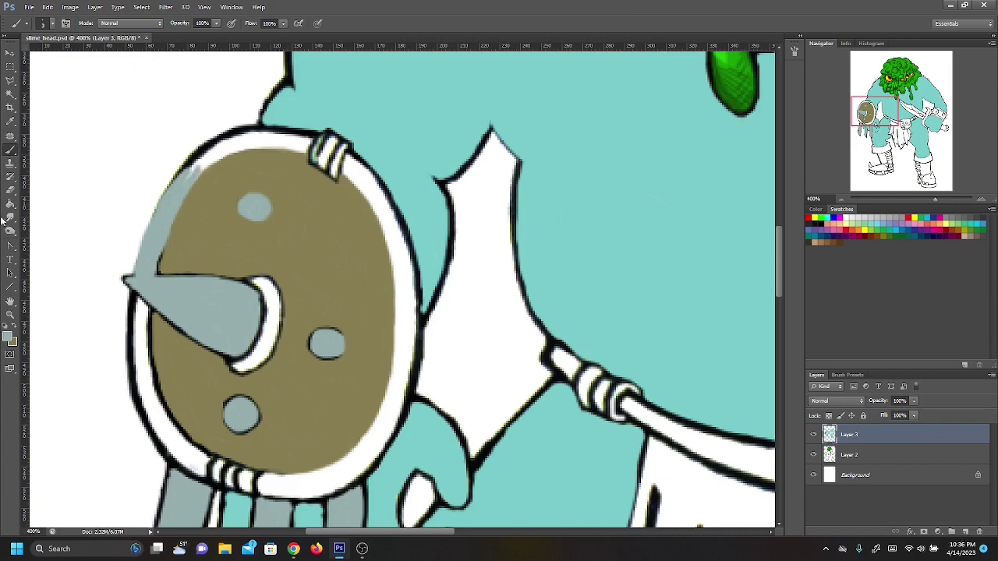
mouse_move(176, 186)
mouse_down()
mouse_move(209, 148)
mouse_move(195, 172)
mouse_move(263, 142)
mouse_move(224, 148)
mouse_move(240, 138)
mouse_move(191, 161)
mouse_move(254, 134)
mouse_move(212, 148)
mouse_move(294, 149)
mouse_move(275, 137)
mouse_move(304, 150)
mouse_up()
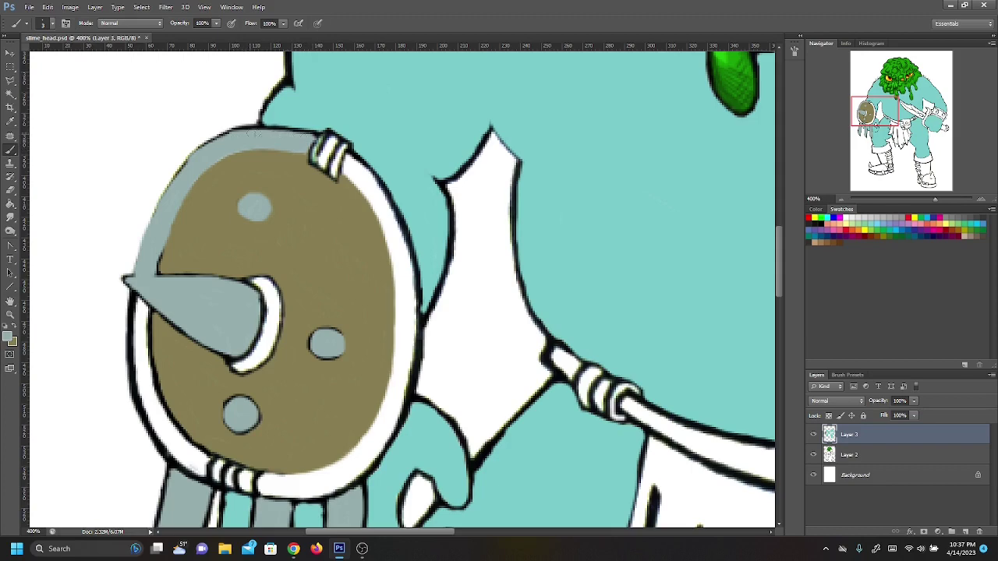
Step: Paint the shield's rim grey from the top wrap down the right side and around to the bottom wrap
mouse_move(343, 167)
mouse_down()
mouse_move(367, 191)
mouse_move(348, 162)
mouse_move(366, 167)
mouse_move(283, 164)
mouse_move(380, 244)
mouse_move(289, 216)
mouse_move(364, 207)
mouse_move(355, 183)
mouse_move(382, 209)
mouse_move(366, 199)
mouse_move(392, 247)
mouse_move(376, 184)
mouse_up()
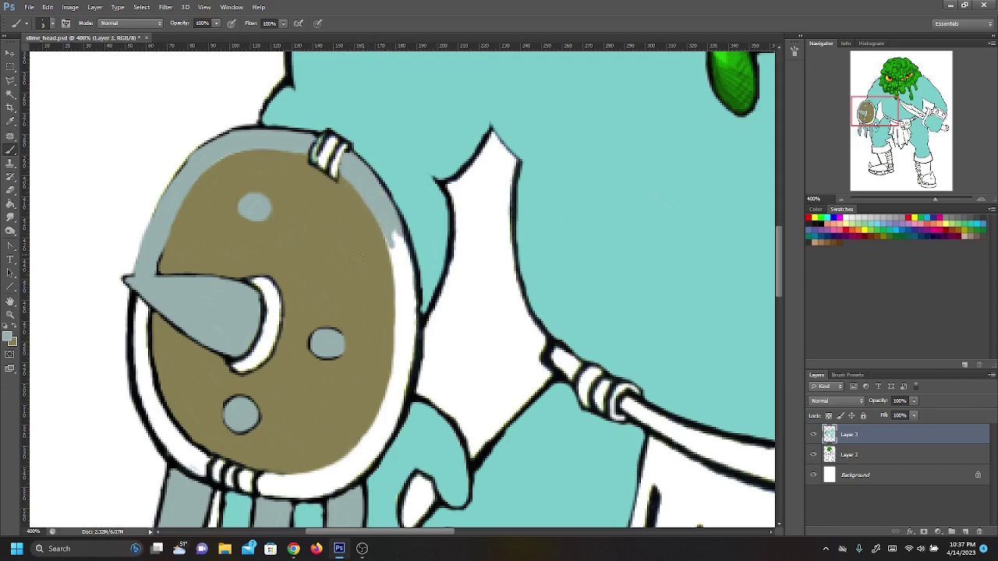
mouse_move(393, 246)
mouse_down()
mouse_move(388, 225)
mouse_move(397, 290)
mouse_move(384, 227)
mouse_move(401, 282)
mouse_move(399, 236)
mouse_move(411, 269)
mouse_move(396, 337)
mouse_move(407, 280)
mouse_move(412, 348)
mouse_move(414, 313)
mouse_move(408, 336)
mouse_up()
drag(882, 114, 881, 120)
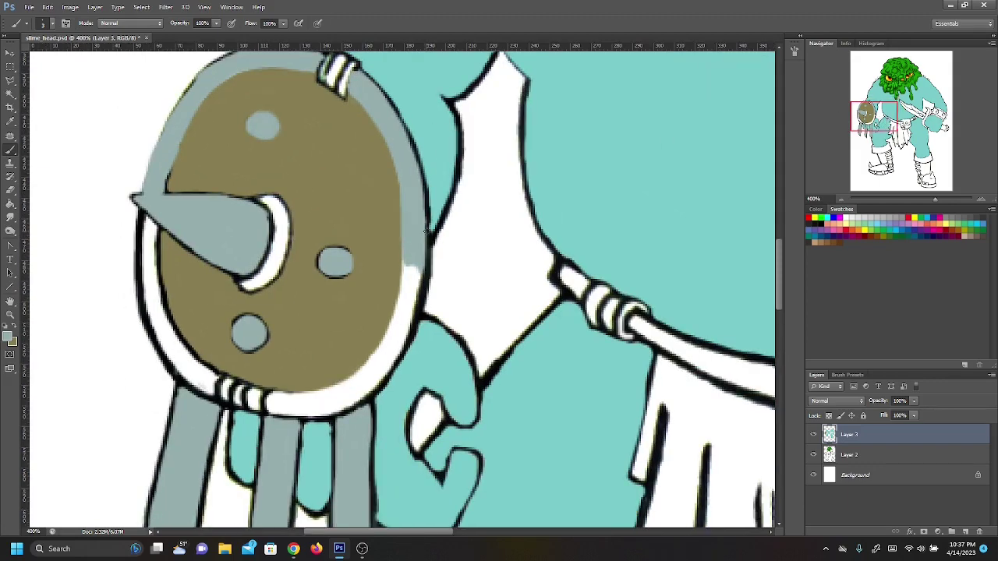
mouse_move(406, 284)
mouse_down()
mouse_move(411, 263)
mouse_move(406, 300)
mouse_move(373, 363)
mouse_move(413, 274)
mouse_move(399, 339)
mouse_move(412, 314)
mouse_up()
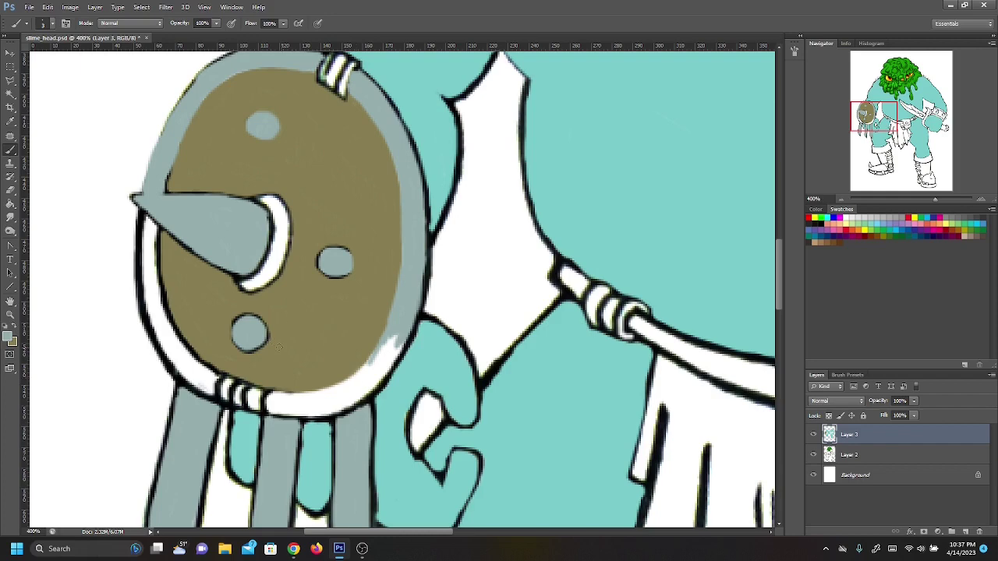
mouse_move(272, 407)
mouse_down()
mouse_move(343, 385)
mouse_move(321, 394)
mouse_move(355, 375)
mouse_move(374, 358)
mouse_move(345, 383)
mouse_move(377, 347)
mouse_up()
mouse_move(272, 405)
mouse_down()
mouse_move(347, 408)
mouse_move(284, 404)
mouse_move(337, 360)
mouse_move(337, 389)
mouse_move(296, 406)
mouse_move(370, 390)
mouse_move(333, 401)
mouse_move(393, 346)
mouse_move(378, 383)
mouse_up()
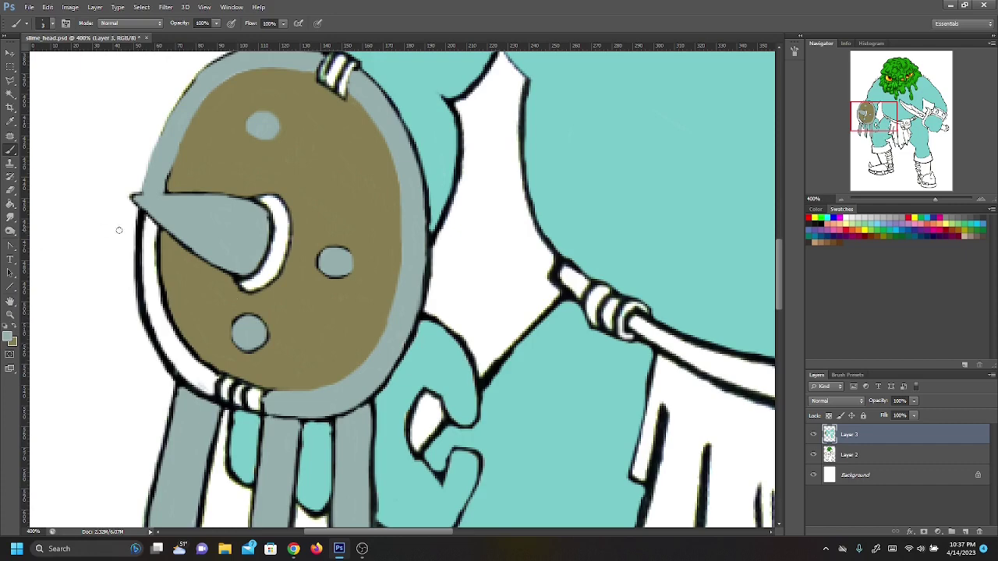
Step: Paint the lower left of the shield's rim grey, from below the spike to the bottom wrap
mouse_move(146, 222)
mouse_down()
mouse_move(151, 250)
mouse_move(100, 277)
mouse_move(140, 246)
mouse_move(145, 270)
mouse_move(141, 210)
mouse_move(152, 286)
mouse_move(154, 227)
mouse_move(155, 297)
mouse_move(141, 266)
mouse_move(143, 227)
mouse_move(150, 291)
mouse_up()
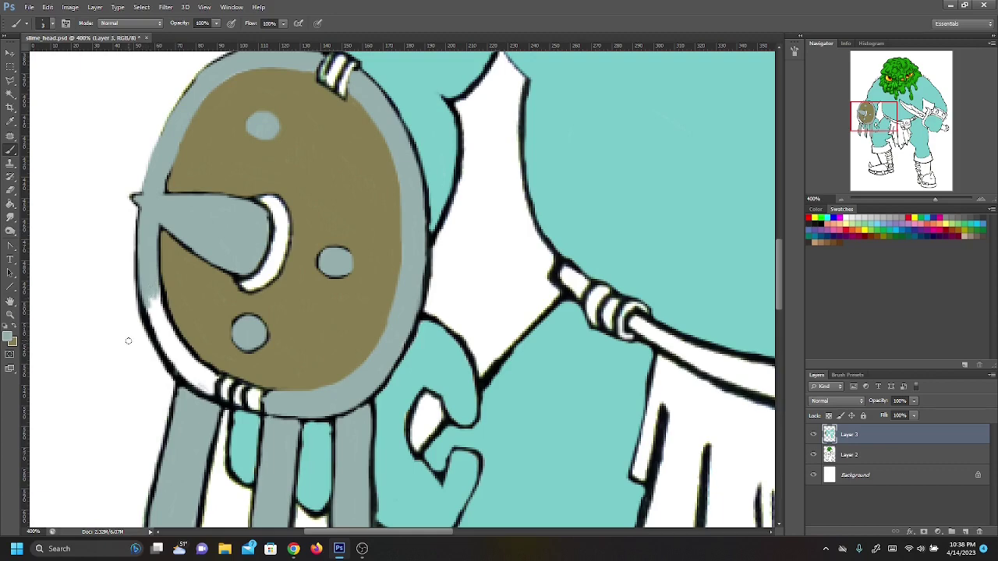
mouse_move(137, 310)
mouse_down()
mouse_move(165, 345)
mouse_move(145, 290)
mouse_move(170, 357)
mouse_move(164, 344)
mouse_move(209, 390)
mouse_move(212, 379)
mouse_move(180, 355)
mouse_move(151, 302)
mouse_move(167, 345)
mouse_up()
mouse_move(152, 299)
mouse_down()
mouse_move(166, 333)
mouse_move(157, 287)
mouse_move(206, 372)
mouse_up()
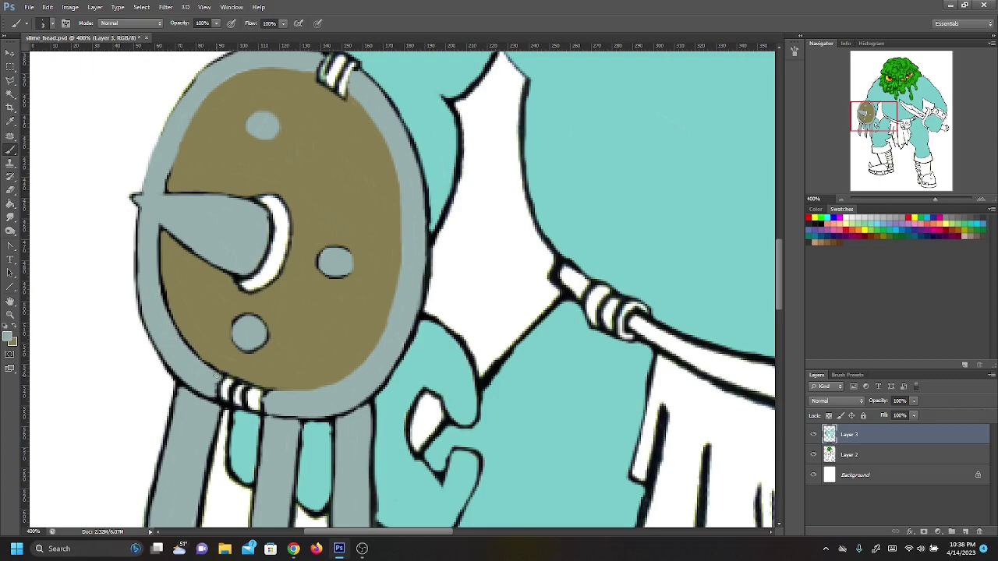
Step: Tidy the lower left and lower right edges of the shield's face with olive brown
click(15, 331)
mouse_move(219, 366)
mouse_down()
mouse_move(181, 334)
mouse_move(165, 287)
mouse_up()
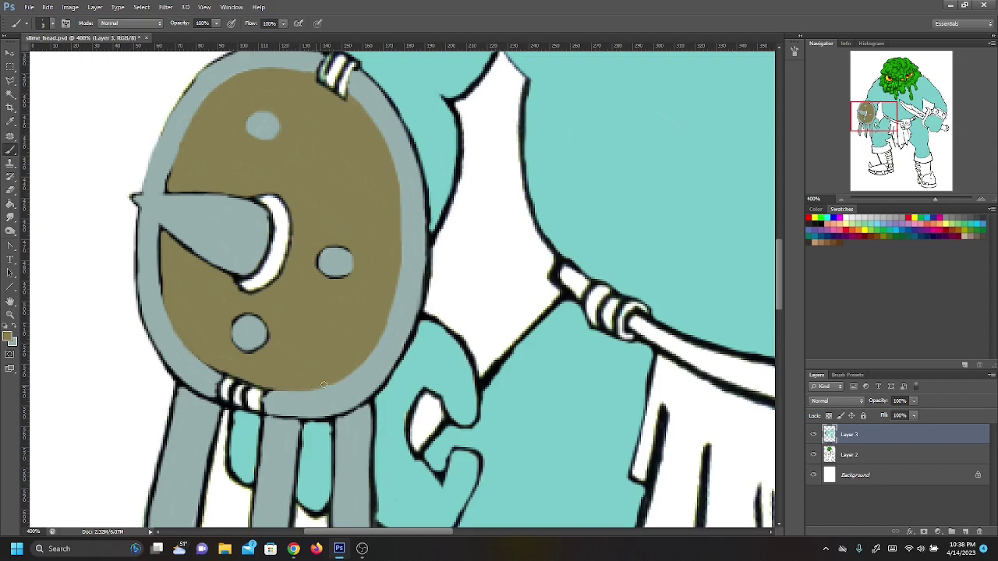
drag(381, 337, 350, 377)
Step: Choose dark grey #647070 and shade the lower right side of the three shield studs
click(9, 336)
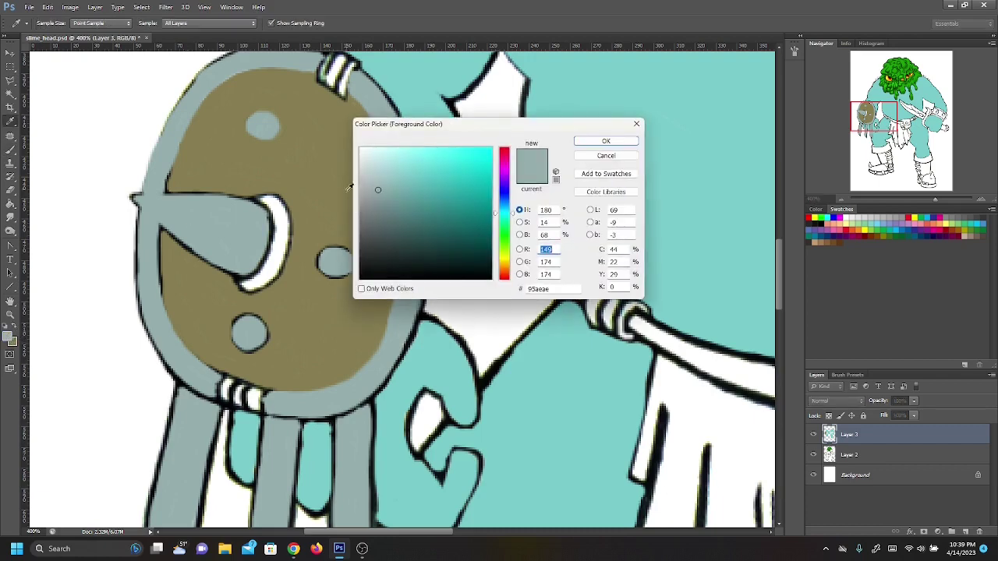
click(373, 221)
click(605, 141)
key(b)
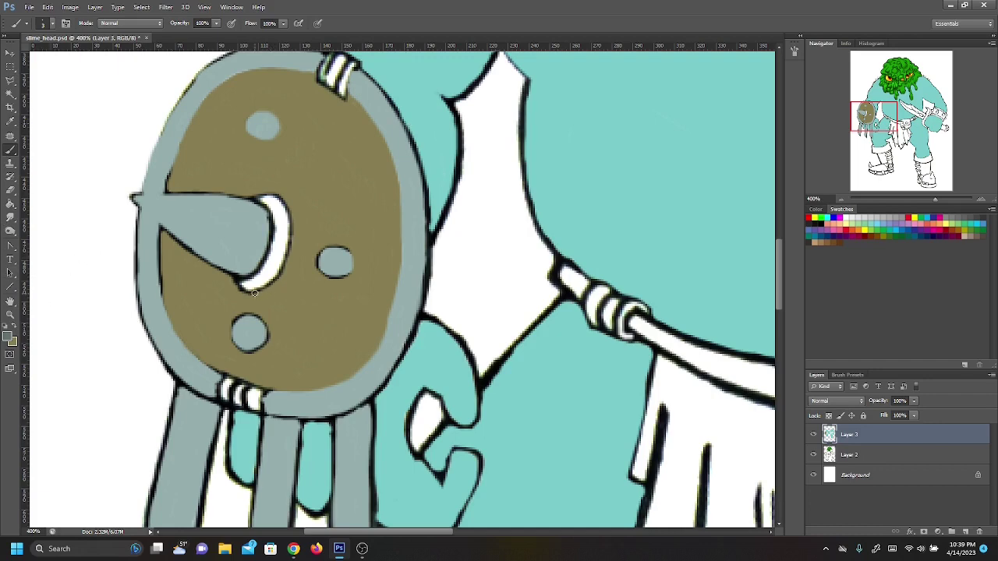
mouse_move(248, 347)
mouse_down()
mouse_move(260, 348)
mouse_move(259, 324)
mouse_move(249, 344)
mouse_up()
mouse_move(321, 274)
mouse_down()
mouse_move(351, 262)
mouse_move(348, 253)
mouse_move(328, 273)
mouse_up()
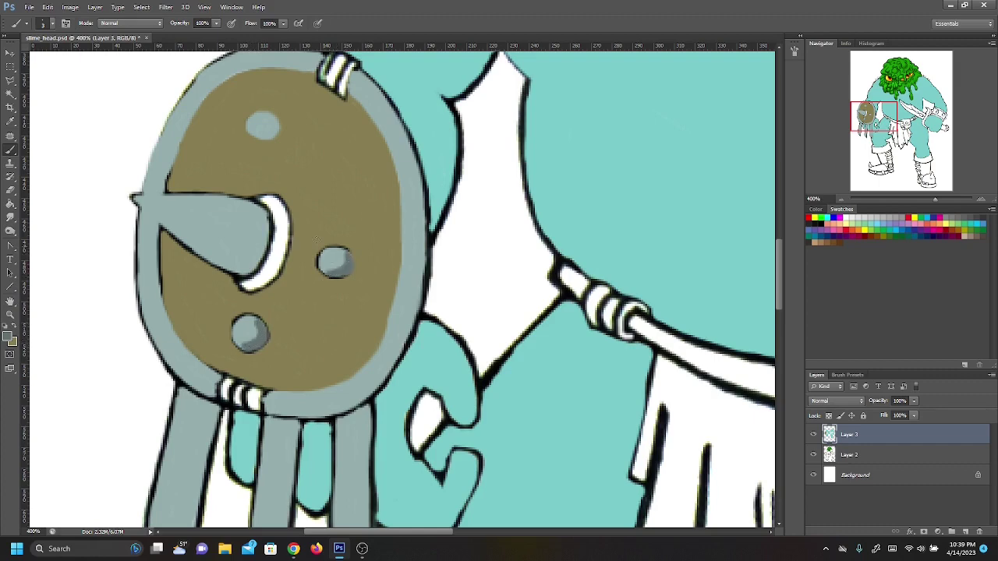
mouse_move(273, 125)
mouse_down()
mouse_move(276, 134)
mouse_move(261, 138)
mouse_move(272, 127)
mouse_up()
Step: Fill the white collar around the base of the shield's spike with the dark grey
mouse_move(240, 288)
mouse_down()
mouse_move(268, 262)
mouse_move(259, 282)
mouse_move(270, 274)
mouse_move(282, 234)
mouse_move(267, 277)
mouse_up()
drag(274, 244, 264, 281)
mouse_move(267, 201)
mouse_down()
mouse_move(286, 226)
mouse_move(282, 243)
mouse_move(287, 234)
mouse_move(277, 212)
mouse_move(281, 247)
mouse_move(270, 204)
mouse_move(264, 278)
mouse_up()
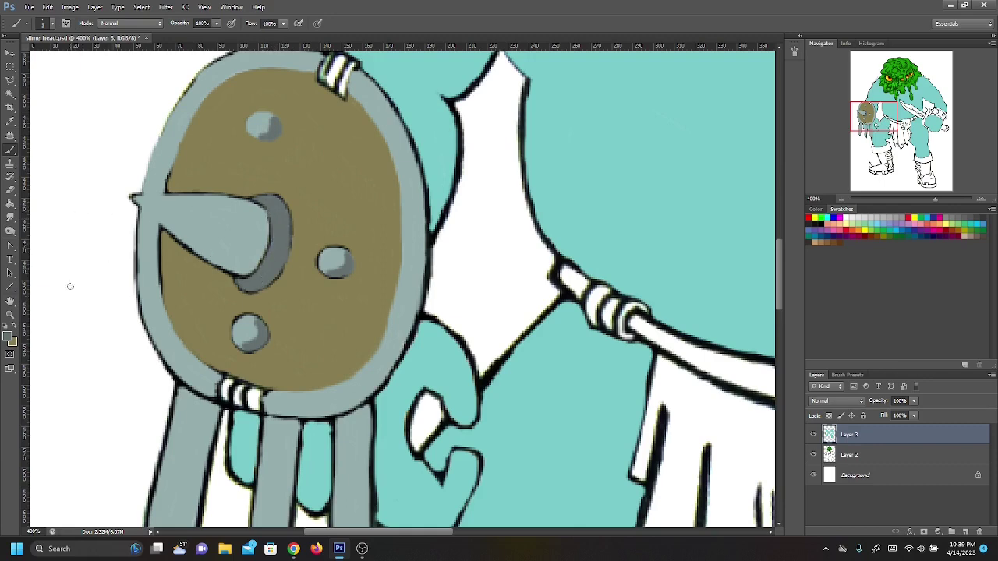
Step: Choose mid grey #768b8b and shade the lower edge of the shield's spike
click(11, 337)
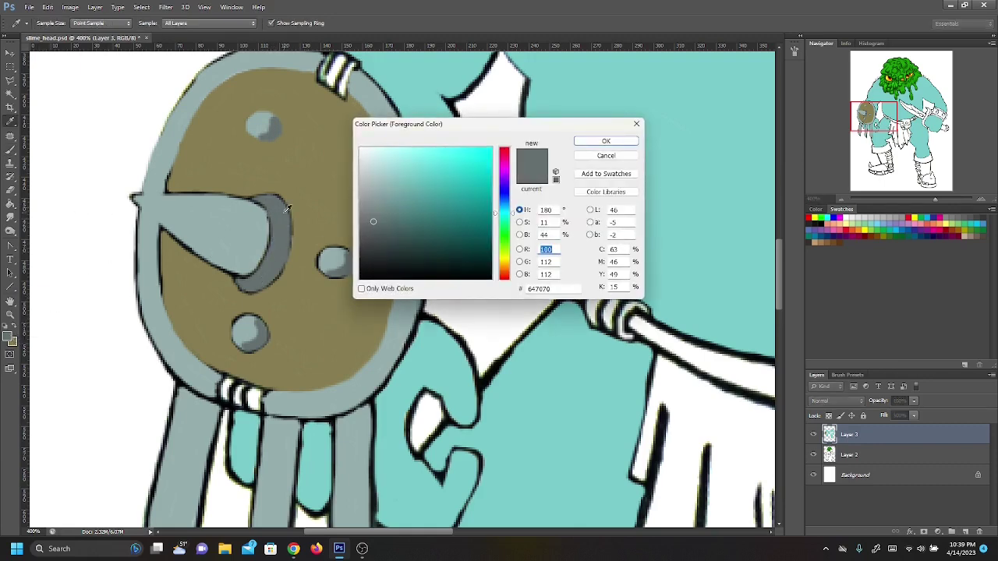
click(220, 216)
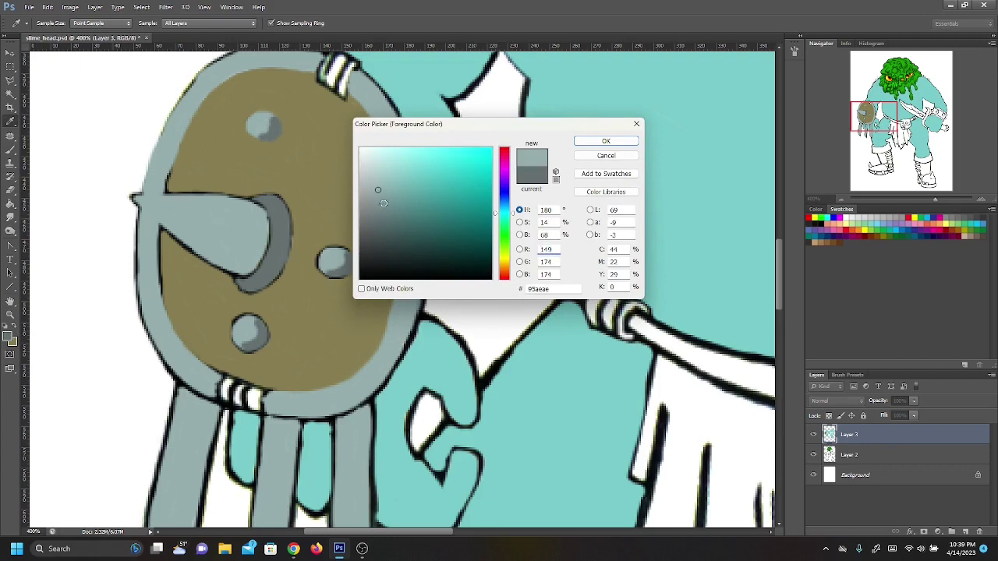
click(377, 204)
click(601, 141)
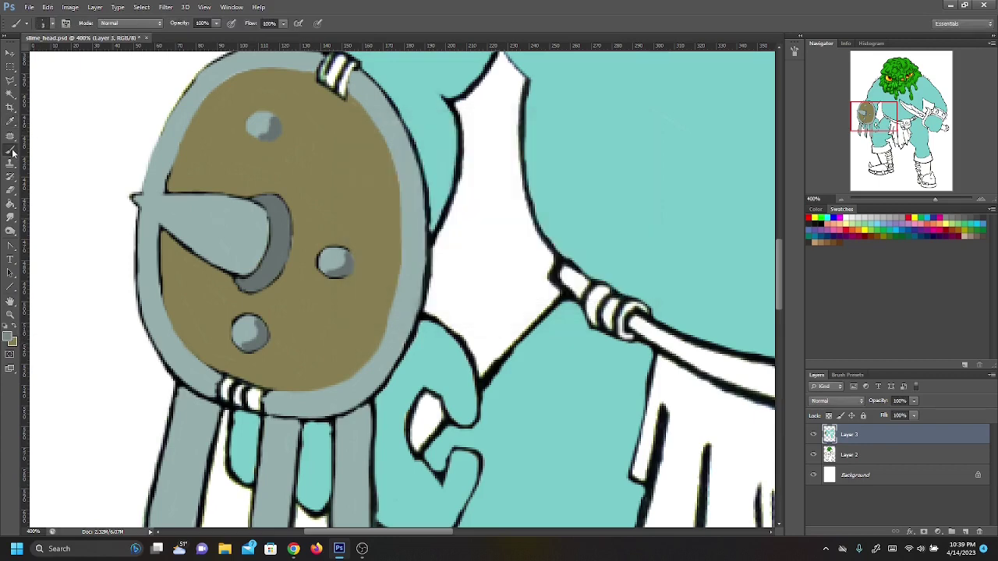
mouse_move(222, 264)
mouse_down()
mouse_move(188, 240)
mouse_move(247, 269)
mouse_up()
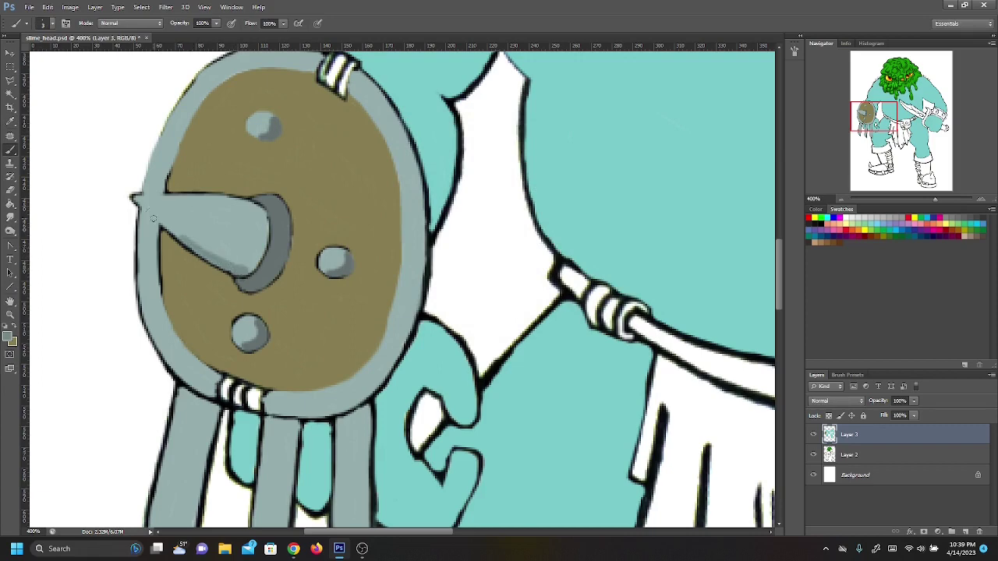
Step: Blend the studs' shadows with mid grey and extend the shading on the spike's collar, underside and upper edge
mouse_move(243, 344)
mouse_down()
mouse_move(258, 332)
mouse_move(242, 340)
mouse_up()
drag(328, 267, 341, 269)
mouse_move(269, 257)
mouse_down()
mouse_move(277, 223)
mouse_move(274, 266)
mouse_up()
drag(138, 203, 243, 267)
mouse_move(247, 201)
mouse_down()
mouse_move(264, 222)
mouse_move(208, 197)
mouse_up()
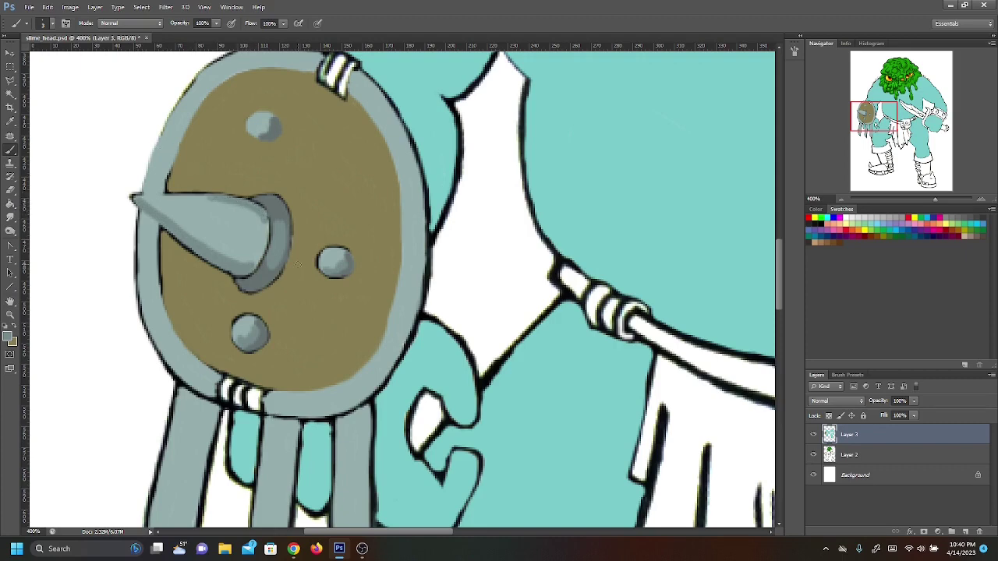
Step: Shade the upper ends of the three hanging straps with mid grey where they meet the shield
scroll(178, 244, down, 4)
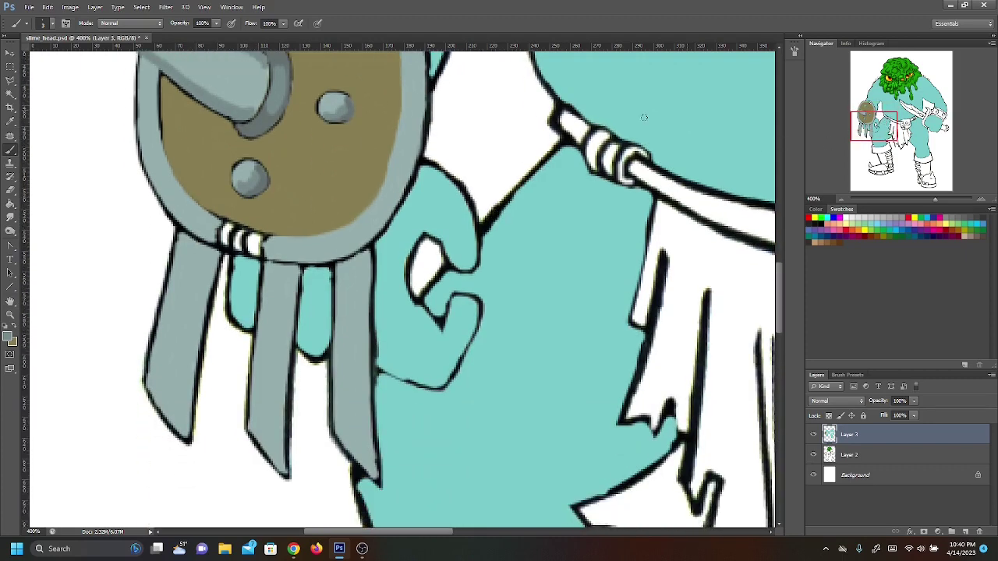
mouse_move(180, 243)
mouse_down()
mouse_move(220, 254)
mouse_move(182, 242)
mouse_move(211, 275)
mouse_move(215, 266)
mouse_move(205, 312)
mouse_move(187, 254)
mouse_move(194, 282)
mouse_up()
drag(201, 319, 183, 256)
mouse_move(267, 282)
mouse_down()
mouse_move(267, 268)
mouse_move(281, 266)
mouse_move(272, 284)
mouse_move(282, 287)
mouse_move(295, 269)
mouse_move(292, 304)
mouse_move(297, 272)
mouse_move(288, 336)
mouse_up()
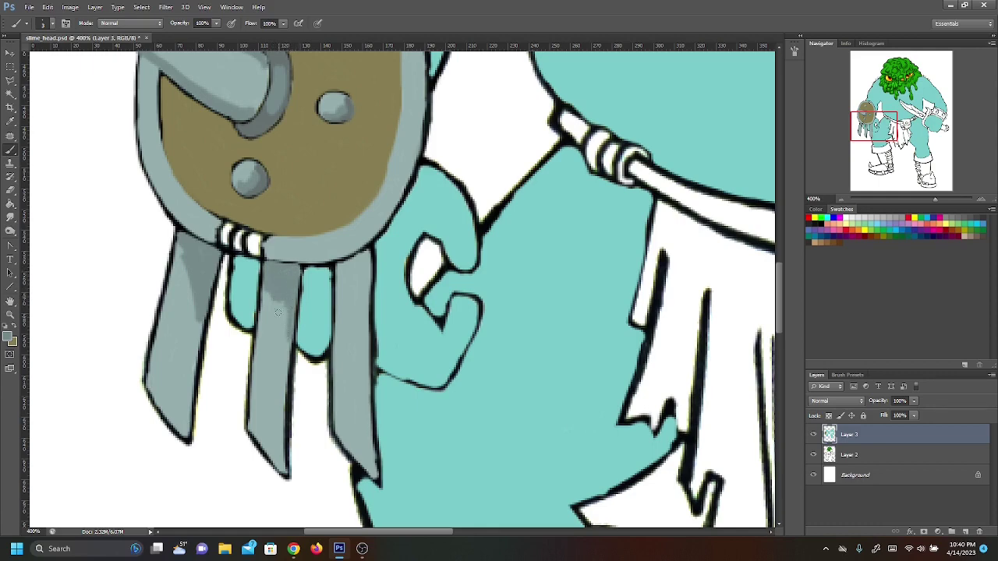
mouse_move(340, 269)
mouse_down()
mouse_move(368, 252)
mouse_move(336, 291)
mouse_move(366, 258)
mouse_move(369, 316)
mouse_up()
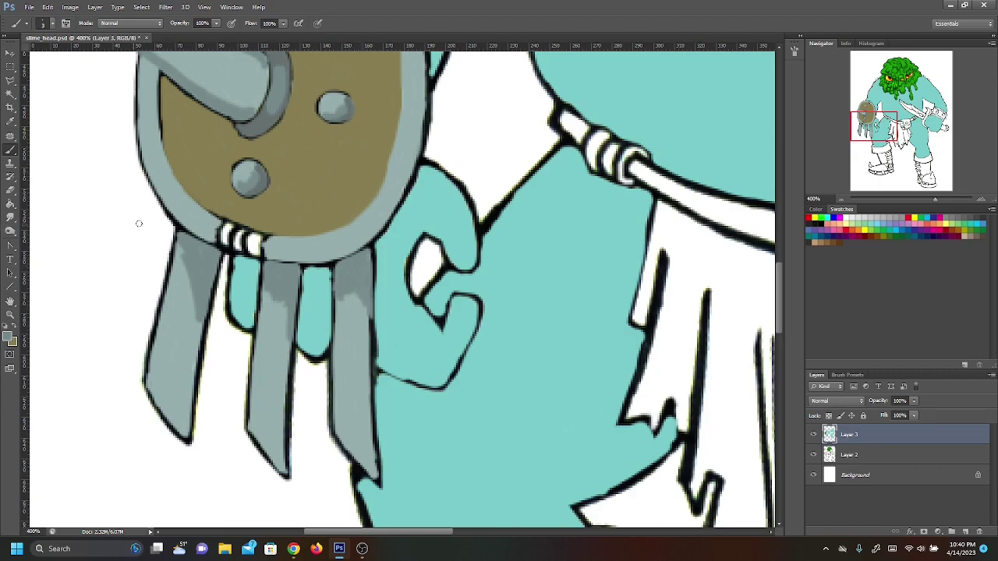
Step: Shade the outer edge of the shield's rim with mid grey along the bottom and up the right side
drag(171, 211, 210, 238)
mouse_move(265, 257)
mouse_down()
mouse_move(367, 245)
mouse_move(407, 185)
mouse_move(358, 238)
mouse_up()
scroll(343, 265, up, 5)
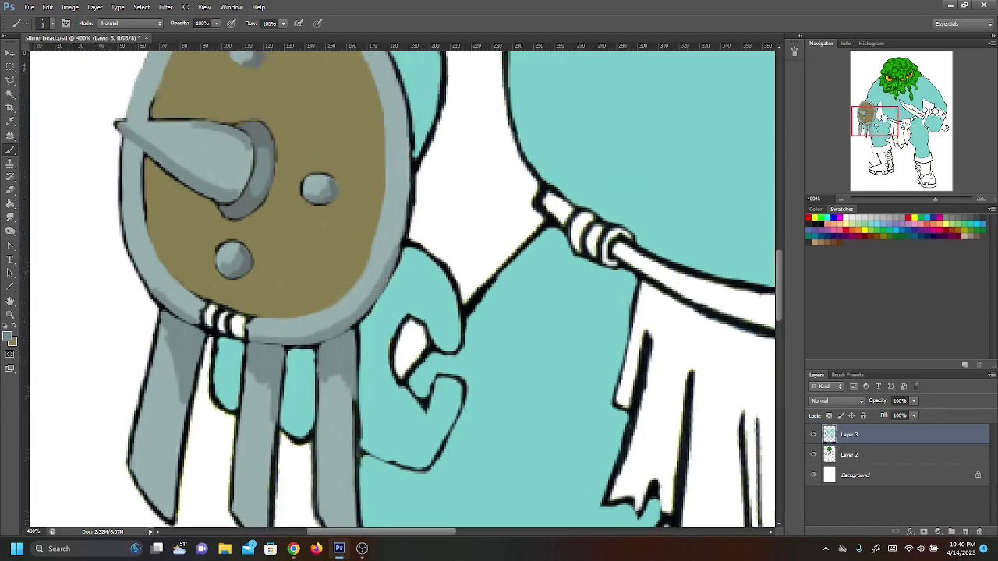
mouse_move(374, 273)
mouse_down()
mouse_move(381, 257)
mouse_move(375, 341)
mouse_up()
drag(381, 228, 383, 307)
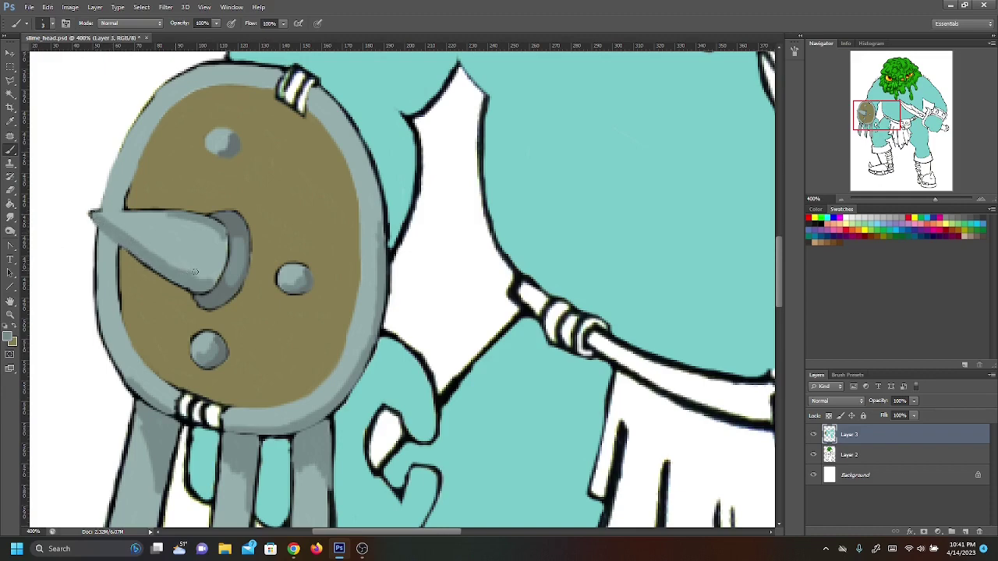
Step: Choose a light grey from the spike's hue and paint a highlight near the base of the spike
click(9, 337)
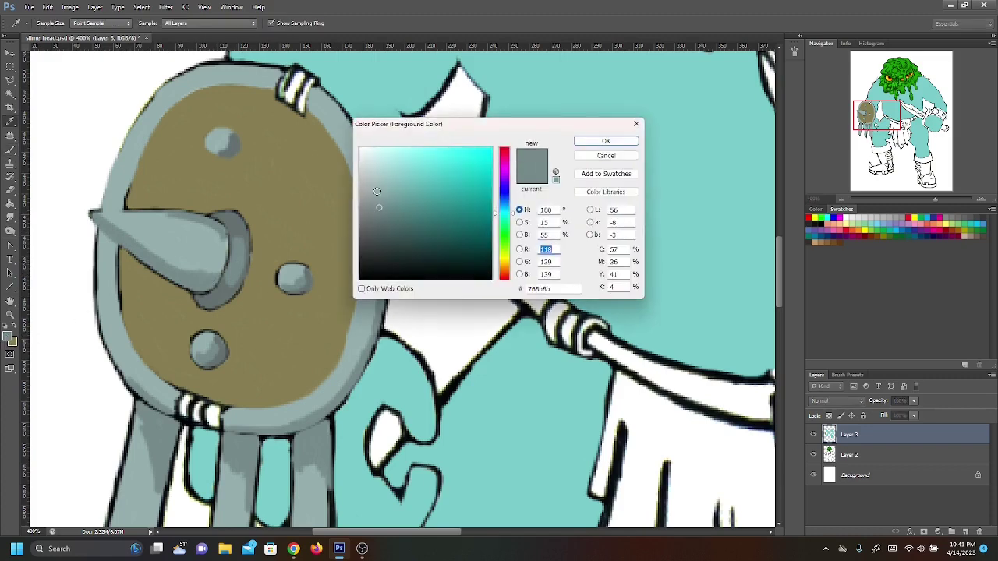
click(417, 179)
click(605, 141)
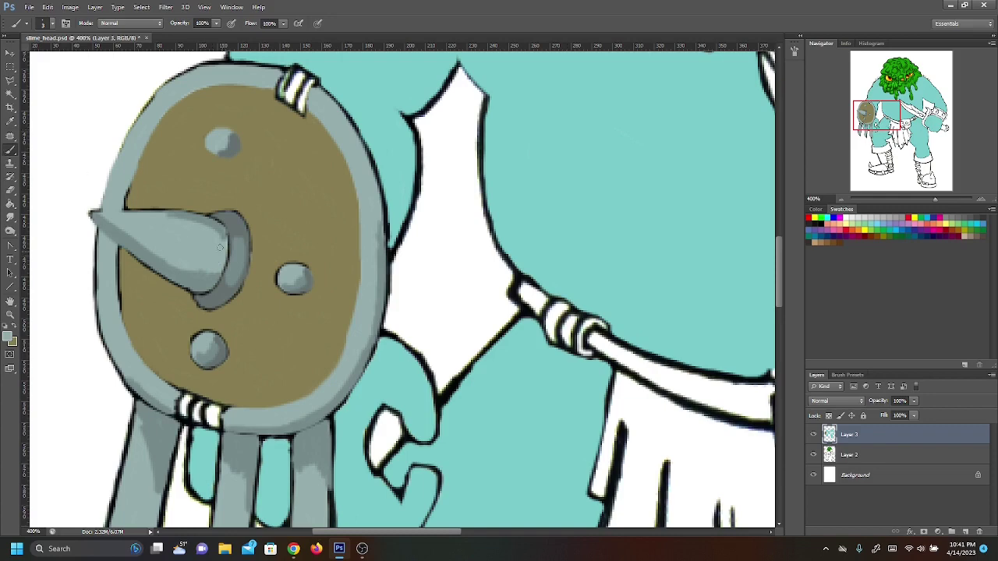
click(11, 337)
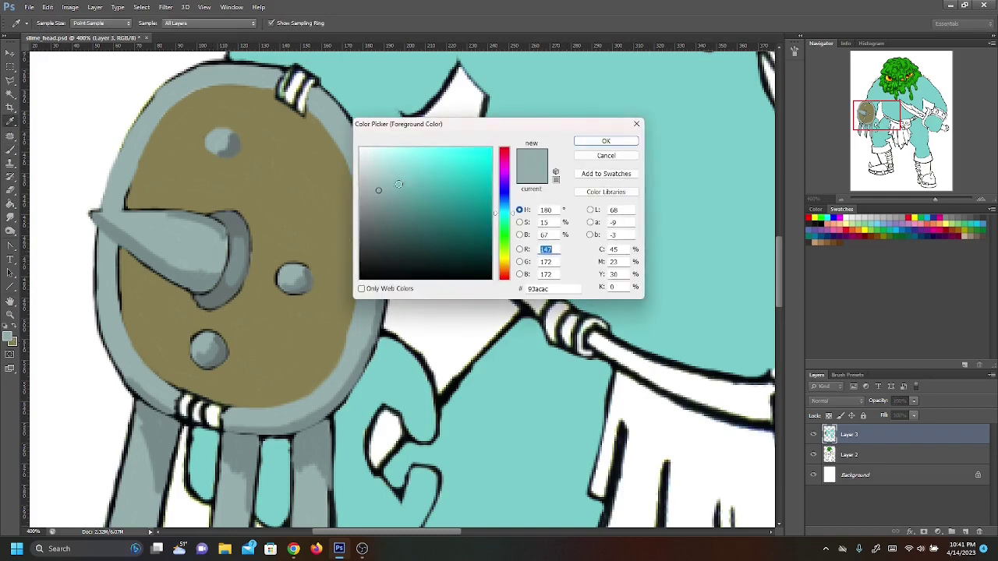
click(587, 141)
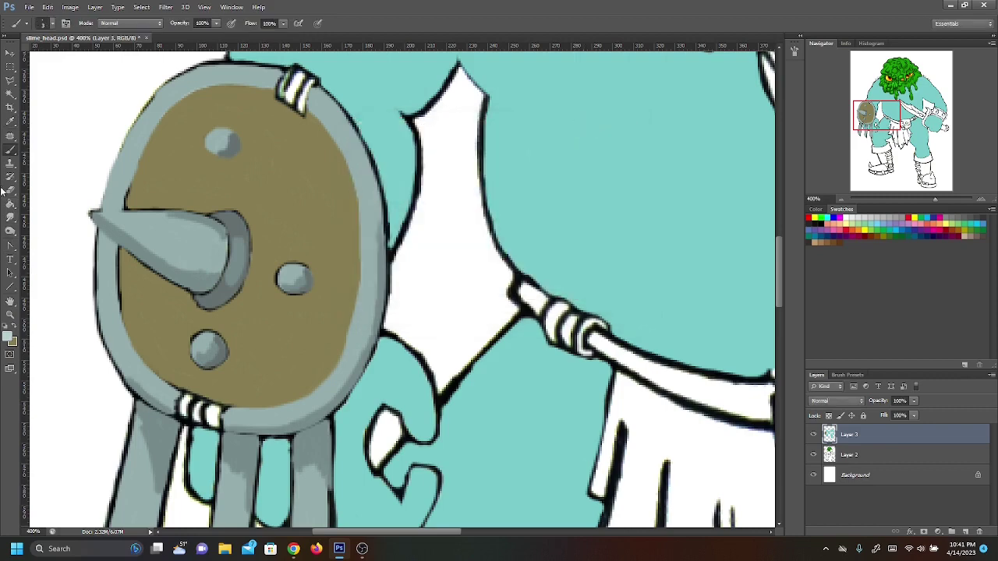
mouse_move(214, 251)
mouse_down()
mouse_move(223, 256)
mouse_move(184, 244)
mouse_up()
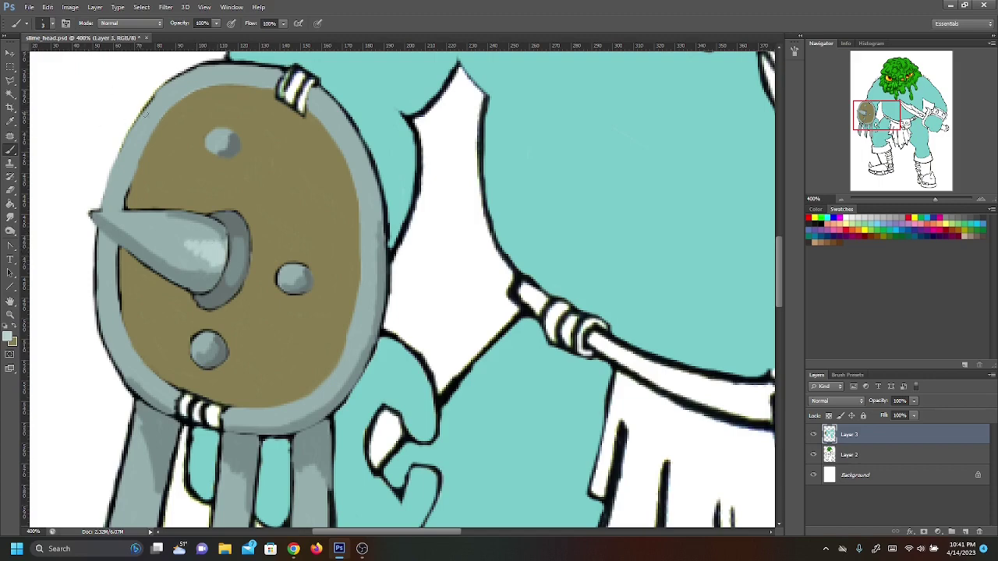
Step: Paint light grey highlights along the shield rim's top and upper right, beside the bottom wrap and along the lower left
mouse_move(141, 120)
mouse_down()
mouse_move(193, 75)
mouse_move(169, 89)
mouse_move(218, 69)
mouse_move(230, 71)
mouse_move(206, 72)
mouse_move(273, 72)
mouse_move(321, 94)
mouse_move(320, 112)
mouse_move(328, 106)
mouse_move(317, 95)
mouse_move(344, 127)
mouse_move(331, 106)
mouse_move(358, 149)
mouse_move(314, 93)
mouse_move(367, 170)
mouse_move(348, 174)
mouse_move(346, 127)
mouse_move(375, 226)
mouse_up()
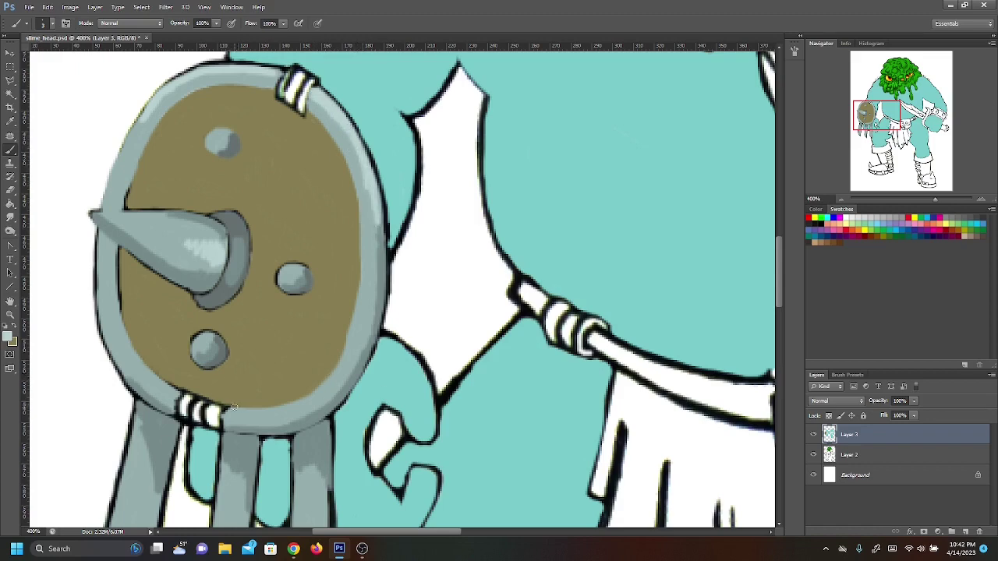
mouse_move(229, 413)
mouse_down()
mouse_move(265, 414)
mouse_move(250, 417)
mouse_up()
drag(117, 337, 168, 388)
drag(120, 341, 120, 304)
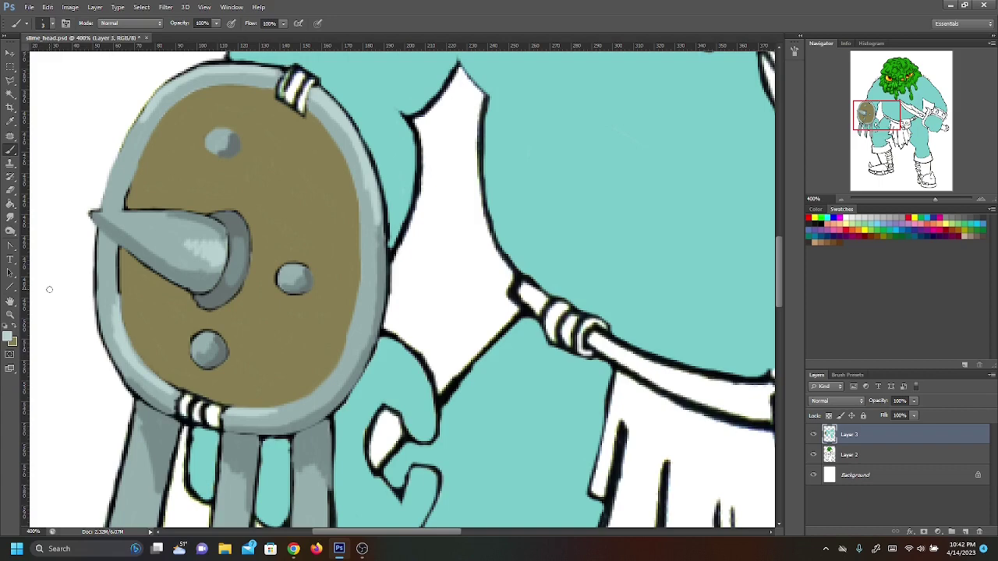
Step: Highlight the upper side of the spike out to its tip and the tops of the three studs in light grey
mouse_move(104, 218)
mouse_down()
mouse_move(168, 219)
mouse_move(167, 232)
mouse_move(191, 234)
mouse_move(161, 215)
mouse_up()
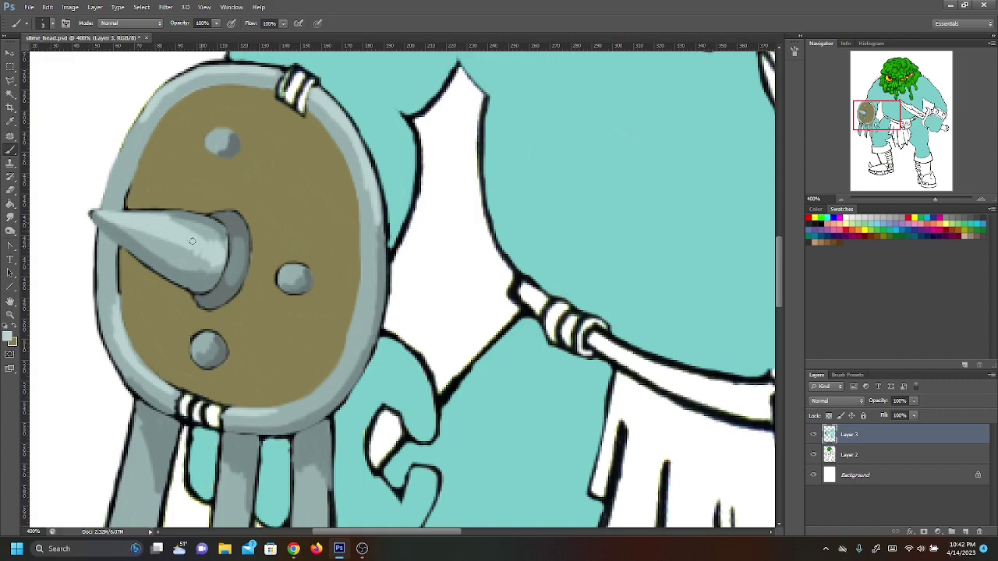
drag(221, 135, 219, 134)
drag(295, 270, 285, 272)
drag(202, 343, 208, 338)
drag(871, 119, 867, 130)
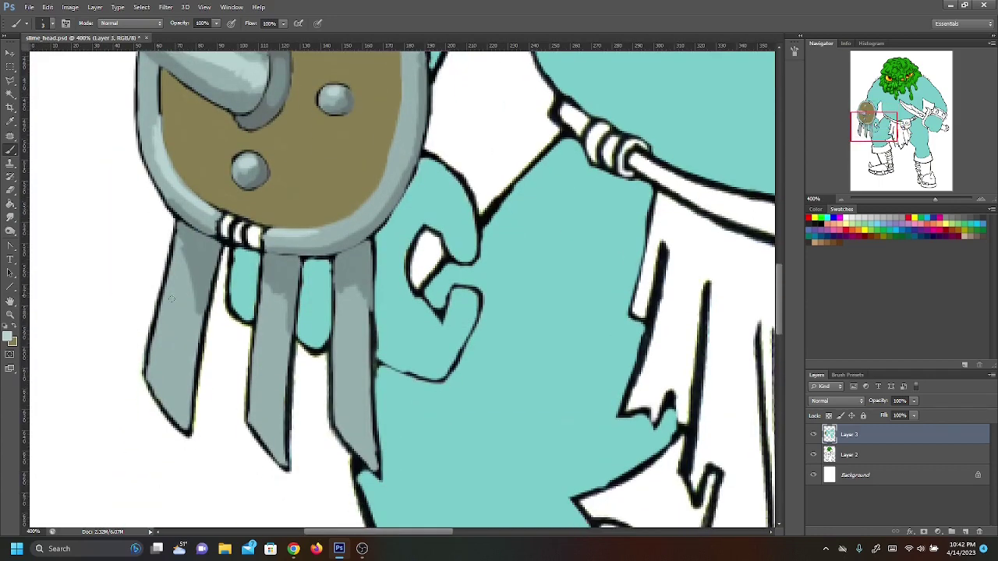
Step: Paint light grey highlights down the middle of the three straps hanging from the shield
mouse_move(161, 322)
mouse_down()
mouse_move(176, 266)
mouse_move(163, 330)
mouse_move(162, 359)
mouse_up()
mouse_move(259, 368)
mouse_down()
mouse_move(264, 306)
mouse_move(261, 376)
mouse_move(266, 291)
mouse_move(258, 377)
mouse_up()
mouse_move(344, 311)
mouse_down()
mouse_move(343, 393)
mouse_move(351, 312)
mouse_move(355, 386)
mouse_up()
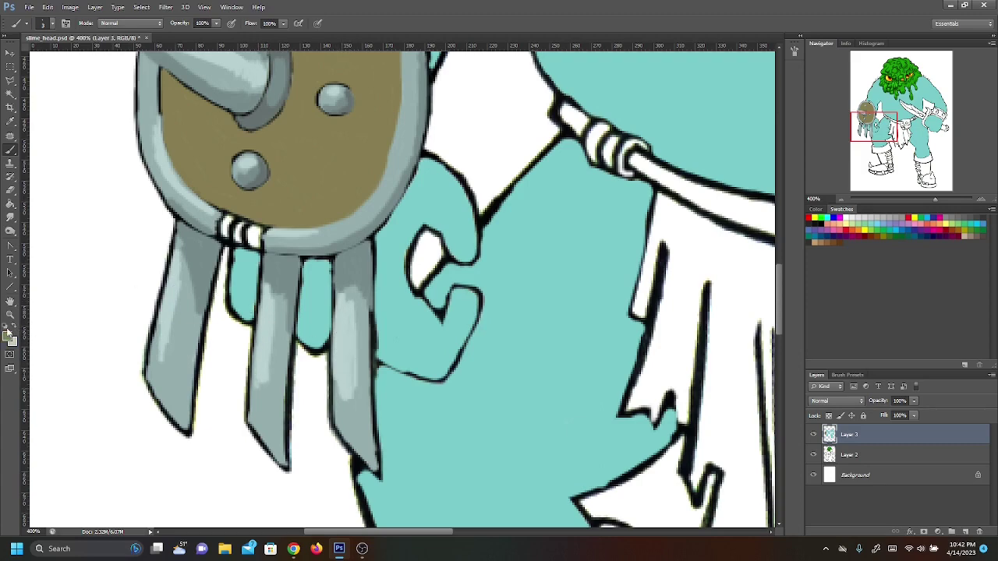
Step: Choose a darker teal based on the skin colour and shade the fingers and hand beside the shield and the gap inside the curled hand
click(9, 336)
click(244, 265)
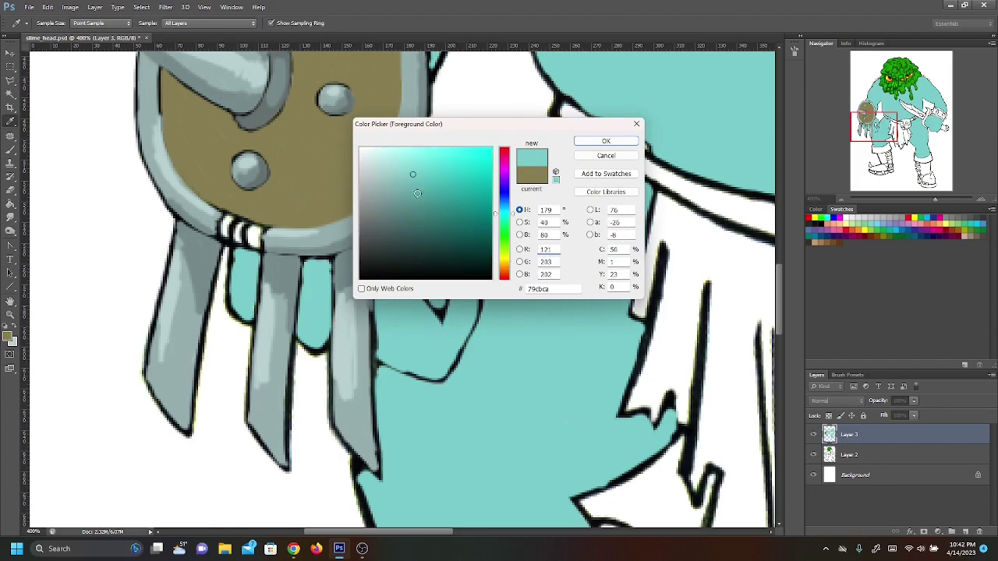
click(606, 141)
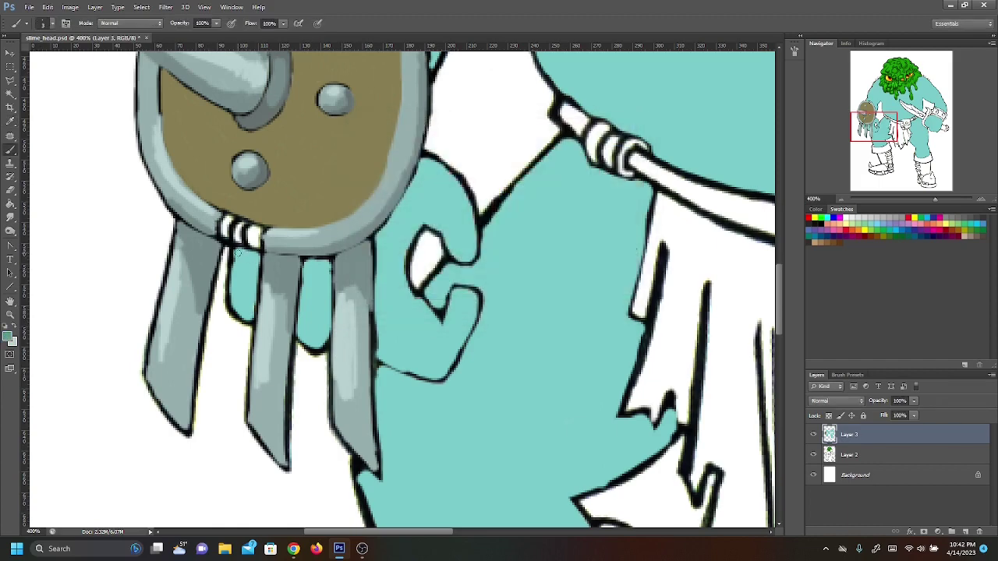
mouse_move(244, 270)
mouse_down()
mouse_move(304, 274)
mouse_move(313, 293)
mouse_move(313, 265)
mouse_move(325, 263)
mouse_move(307, 269)
mouse_move(326, 298)
mouse_up()
mouse_move(376, 238)
mouse_down()
mouse_move(381, 265)
mouse_move(390, 231)
mouse_move(382, 236)
mouse_move(424, 164)
mouse_move(379, 286)
mouse_up()
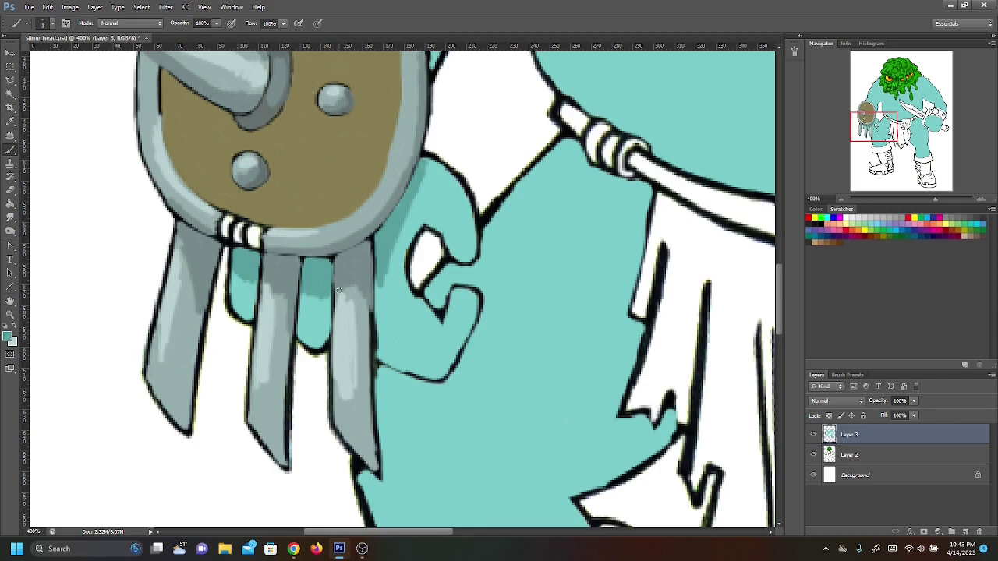
mouse_move(388, 236)
mouse_down()
mouse_move(383, 290)
mouse_move(369, 271)
mouse_up()
mouse_move(439, 312)
mouse_down()
mouse_move(429, 289)
mouse_move(447, 266)
mouse_move(433, 284)
mouse_move(442, 311)
mouse_move(435, 305)
mouse_move(458, 271)
mouse_move(473, 281)
mouse_move(472, 297)
mouse_up()
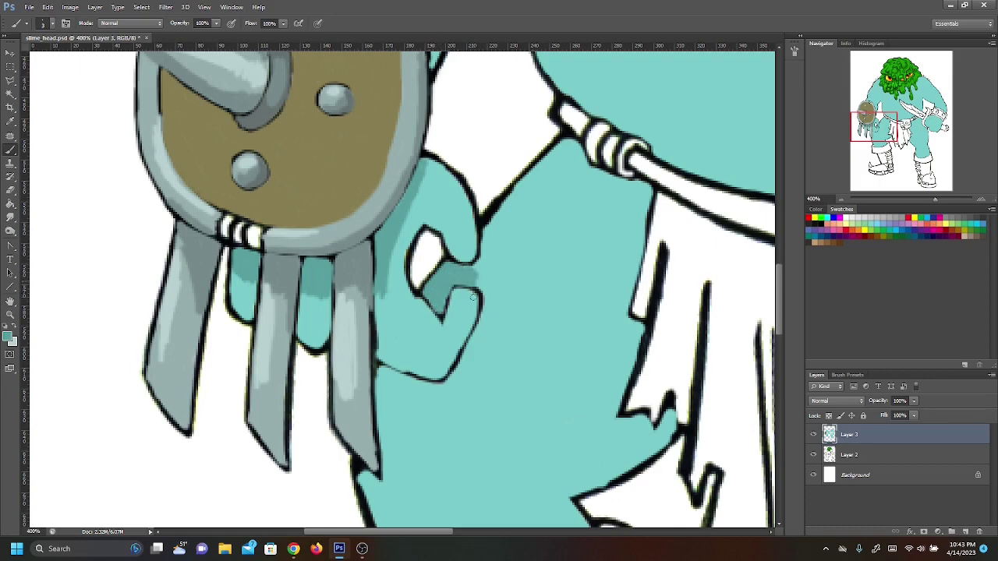
Step: Shade the outer side of the shield-side leg in darker teal, from below the hand and straps to the boot, including the knee crease
mouse_move(381, 368)
mouse_down()
mouse_move(413, 380)
mouse_move(380, 367)
mouse_move(389, 435)
mouse_up()
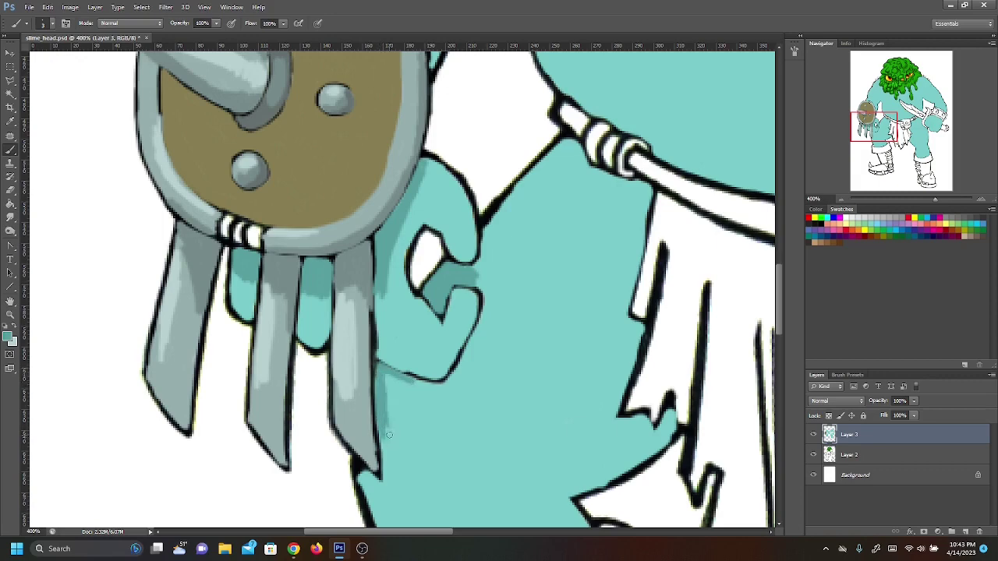
mouse_move(357, 471)
mouse_down()
mouse_move(363, 483)
mouse_move(366, 470)
mouse_up()
drag(884, 120, 885, 125)
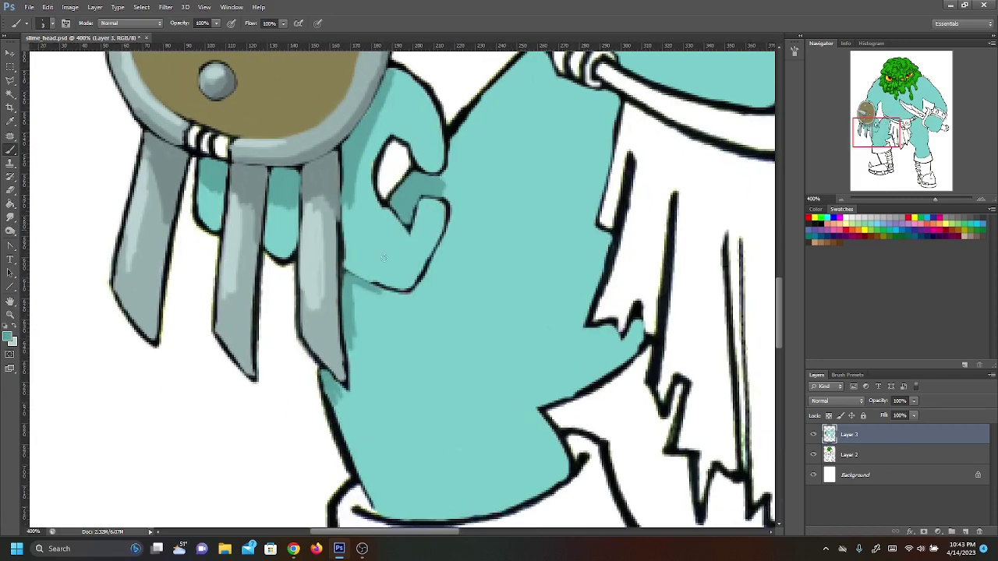
mouse_move(327, 396)
mouse_down()
mouse_move(344, 441)
mouse_move(333, 407)
mouse_move(348, 395)
mouse_move(339, 400)
mouse_move(347, 448)
mouse_move(343, 433)
mouse_move(374, 445)
mouse_move(344, 422)
mouse_move(366, 442)
mouse_up()
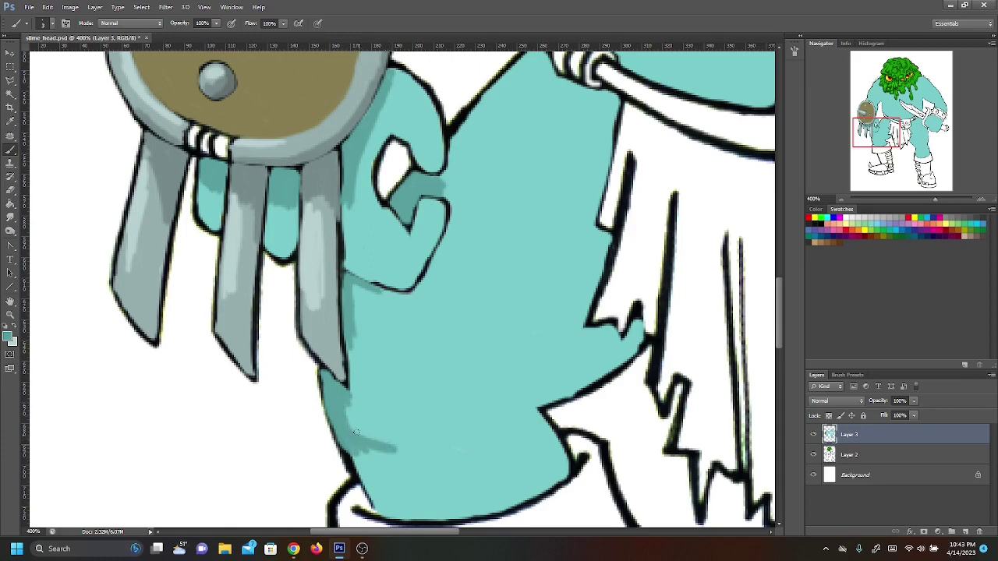
drag(895, 132, 896, 136)
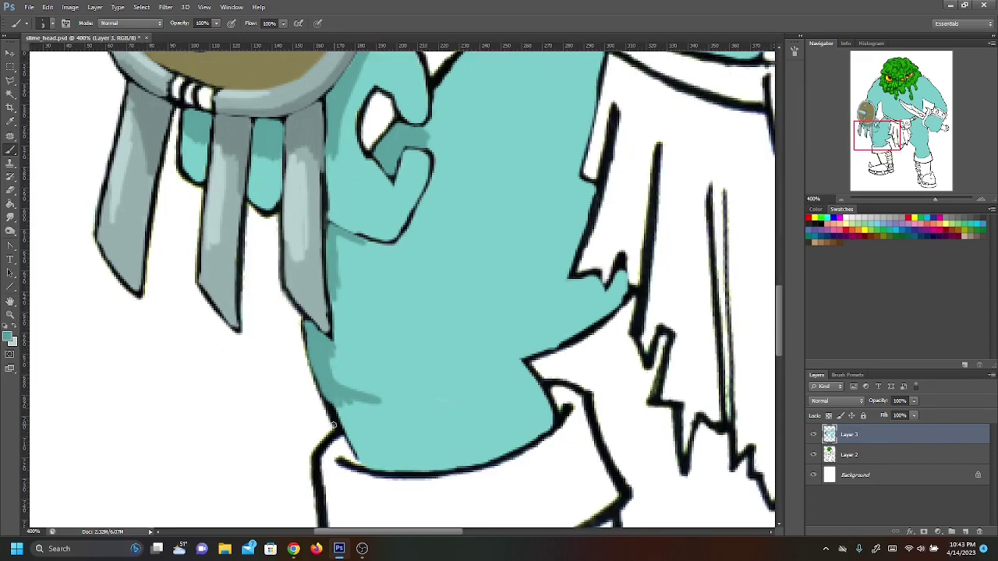
mouse_move(338, 423)
mouse_down()
mouse_move(326, 397)
mouse_move(366, 462)
mouse_up()
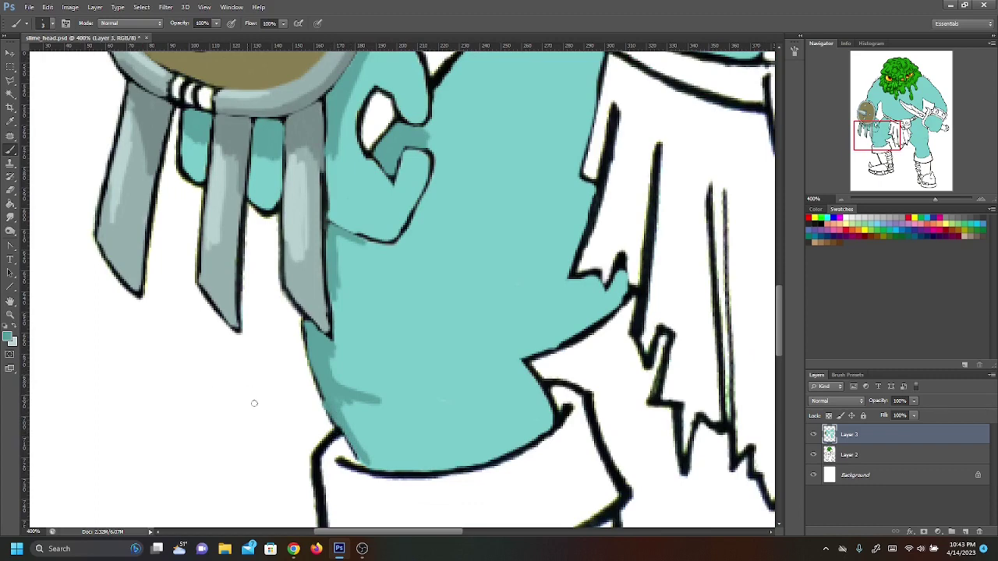
mouse_move(368, 403)
mouse_down()
mouse_move(334, 397)
mouse_move(363, 398)
mouse_up()
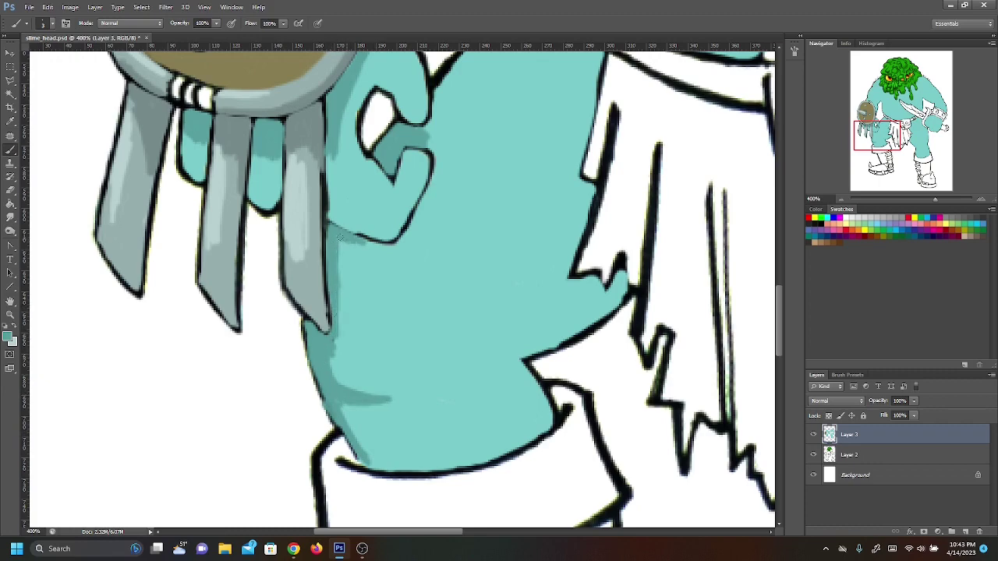
mouse_move(342, 238)
mouse_down()
mouse_move(340, 302)
mouse_move(356, 240)
mouse_move(352, 267)
mouse_move(363, 249)
mouse_move(312, 333)
mouse_move(342, 286)
mouse_move(322, 425)
mouse_move(334, 418)
mouse_move(332, 376)
mouse_move(356, 394)
mouse_move(398, 396)
mouse_move(338, 402)
mouse_up()
mouse_move(365, 456)
mouse_down()
mouse_move(351, 410)
mouse_move(384, 465)
mouse_up()
Step: Shade the thigh's underside below the torn cloth and the inner edge of the lower leg above the boot in darker teal
mouse_move(488, 365)
mouse_down()
mouse_move(587, 328)
mouse_move(554, 343)
mouse_move(578, 334)
mouse_move(621, 296)
mouse_move(622, 278)
mouse_move(597, 294)
mouse_move(571, 281)
mouse_move(607, 296)
mouse_move(582, 284)
mouse_move(608, 307)
mouse_move(461, 363)
mouse_up()
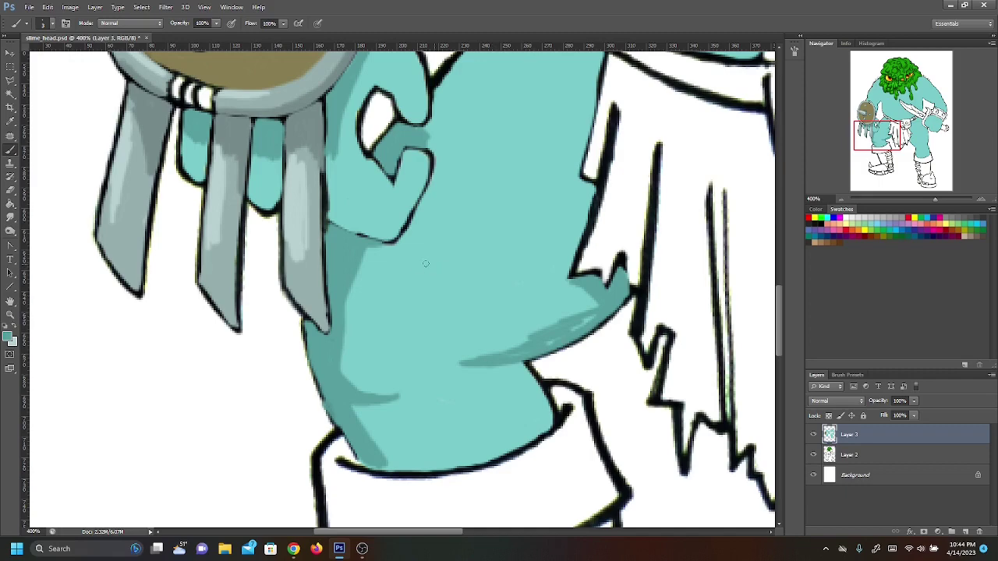
drag(578, 319, 547, 348)
mouse_move(602, 299)
mouse_down()
mouse_move(539, 334)
mouse_move(590, 294)
mouse_move(552, 298)
mouse_up()
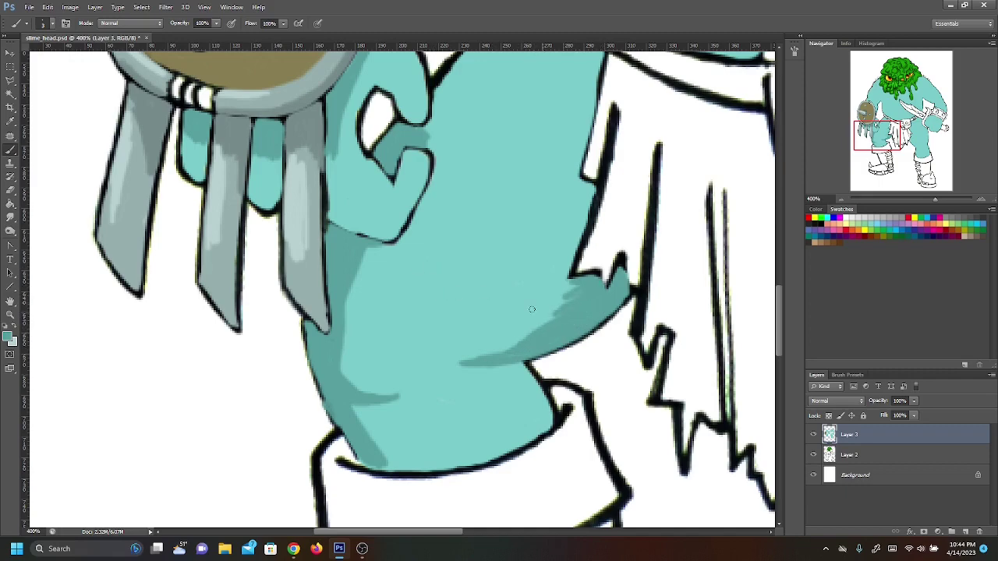
mouse_move(504, 380)
mouse_down()
mouse_move(533, 373)
mouse_move(546, 425)
mouse_move(505, 373)
mouse_up()
key(ctrl+z)
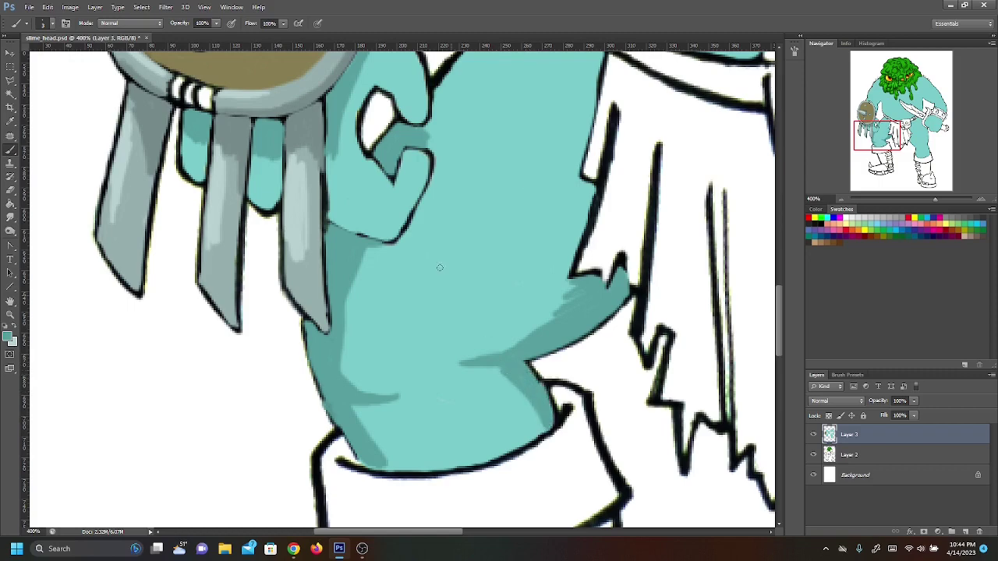
Step: Shade the upper edge of the thigh in darker teal from the curled hand up to the belt
drag(878, 133, 882, 120)
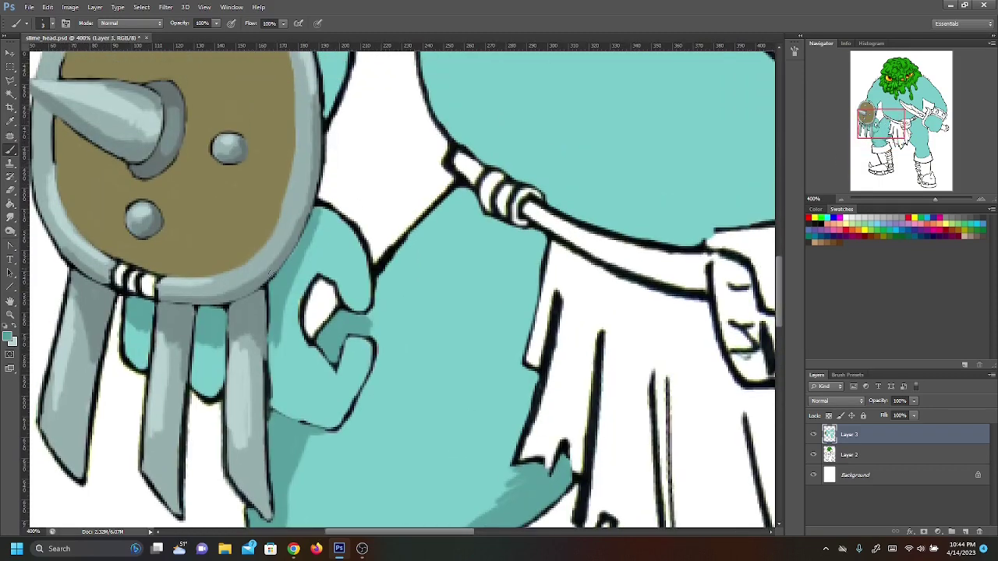
mouse_move(365, 315)
mouse_down()
mouse_move(385, 270)
mouse_move(411, 236)
mouse_move(392, 258)
mouse_move(458, 189)
mouse_move(399, 252)
mouse_move(385, 286)
mouse_up()
mouse_move(364, 324)
mouse_down()
mouse_move(382, 347)
mouse_move(383, 284)
mouse_move(410, 267)
mouse_move(403, 271)
mouse_move(424, 236)
mouse_move(400, 256)
mouse_move(395, 264)
mouse_move(466, 200)
mouse_up()
drag(438, 234, 476, 192)
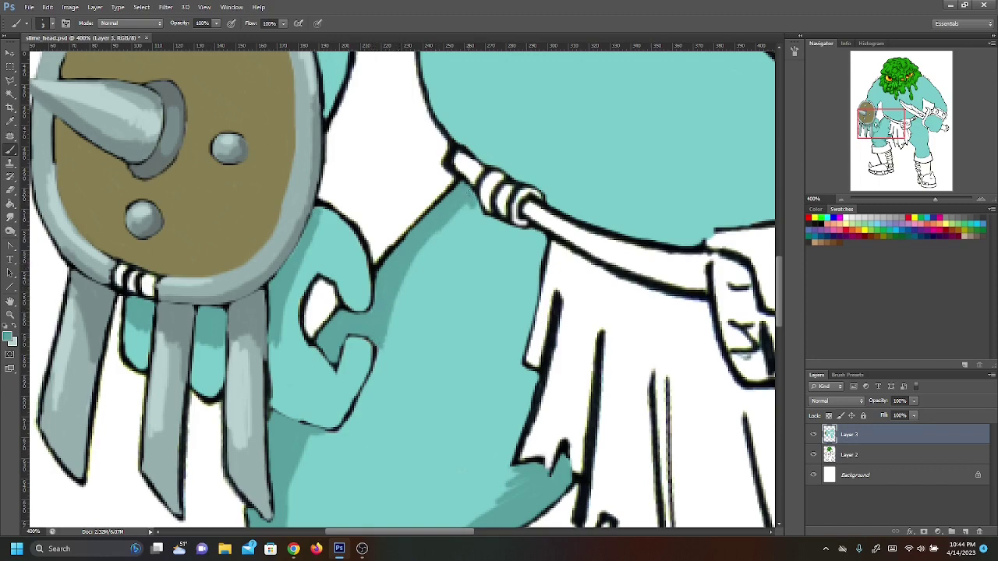
drag(410, 270, 473, 203)
drag(437, 240, 469, 211)
mouse_move(407, 278)
mouse_down()
mouse_move(461, 217)
mouse_move(420, 262)
mouse_up()
Step: Add darker teal shading above the opening in the curled hand and along the hand's lower edge
drag(899, 125, 894, 132)
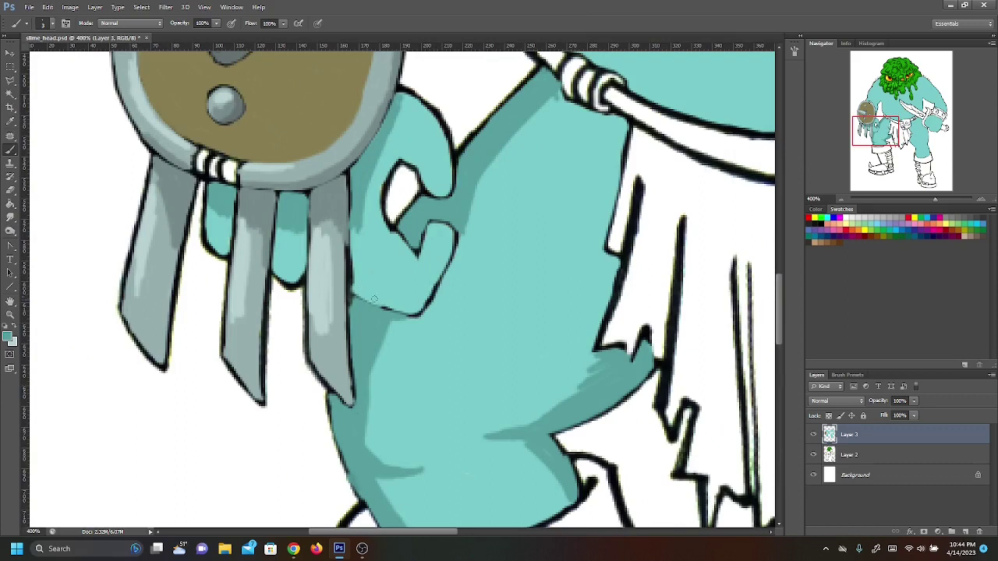
mouse_move(407, 159)
mouse_down()
mouse_move(413, 140)
mouse_move(430, 190)
mouse_move(415, 147)
mouse_up()
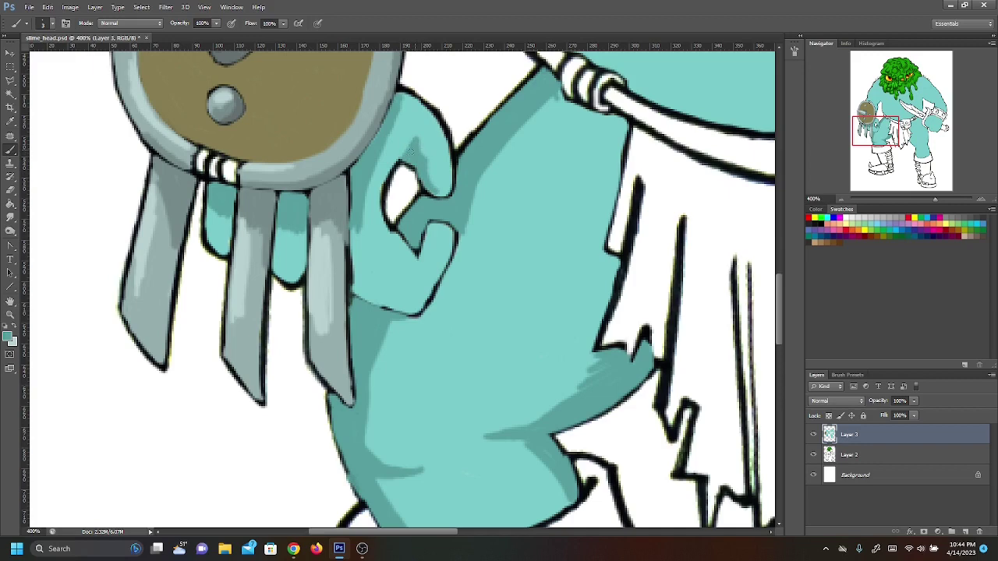
mouse_move(365, 294)
mouse_down()
mouse_move(413, 312)
mouse_move(354, 274)
mouse_move(355, 249)
mouse_move(368, 293)
mouse_move(359, 289)
mouse_move(419, 302)
mouse_up()
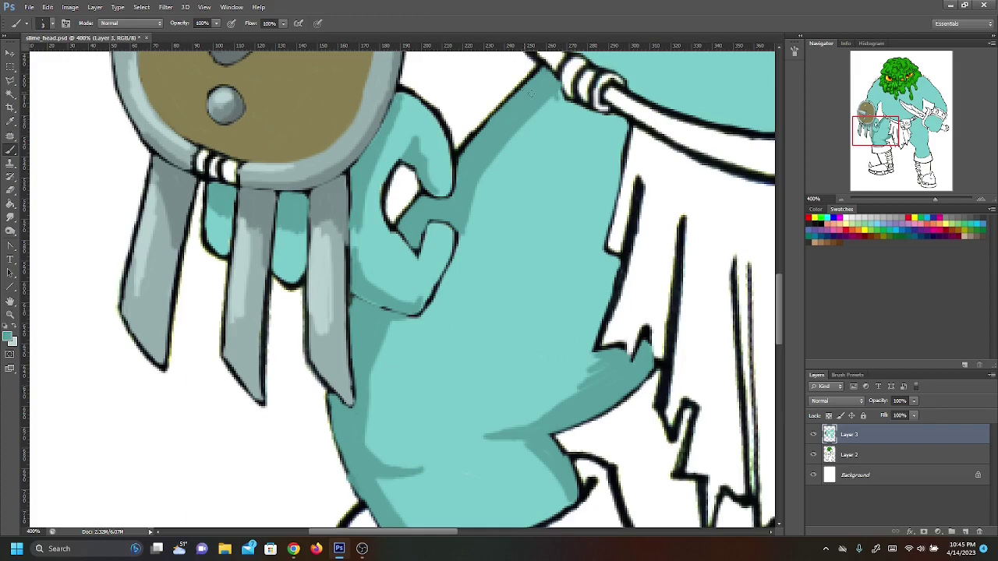
Step: Paint darker teal cast shadows on the chest under the slime head's shield-side lobes and around the tip of the drip beside them
drag(885, 126, 893, 95)
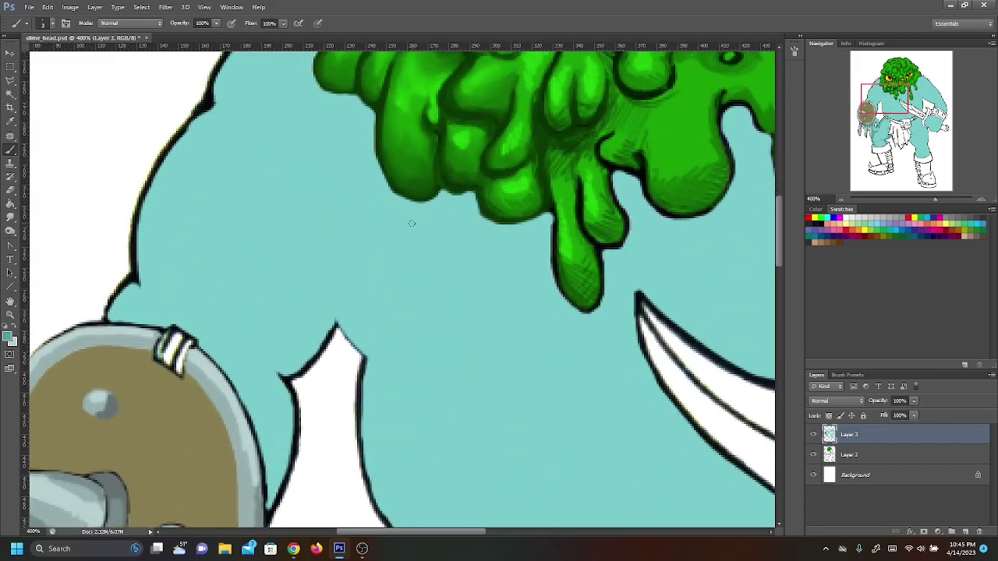
mouse_move(400, 213)
mouse_down()
mouse_move(407, 202)
mouse_move(442, 194)
mouse_move(431, 209)
mouse_move(468, 195)
mouse_move(434, 211)
mouse_move(403, 205)
mouse_move(472, 198)
mouse_move(488, 223)
mouse_move(510, 232)
mouse_move(549, 220)
mouse_move(527, 231)
mouse_move(484, 227)
mouse_move(519, 238)
mouse_move(505, 228)
mouse_up()
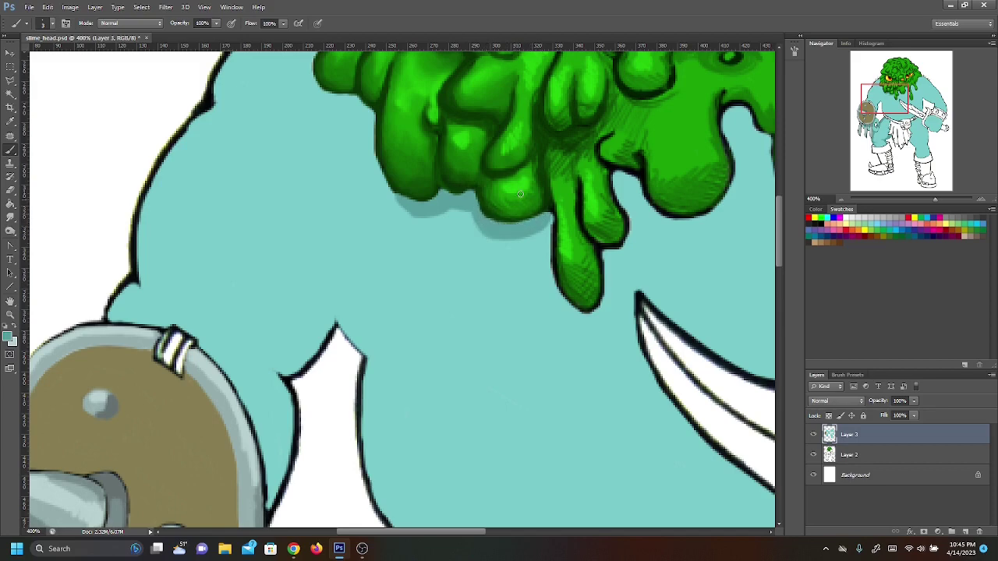
drag(550, 221, 533, 236)
mouse_move(611, 254)
mouse_down()
mouse_move(607, 316)
mouse_move(599, 323)
mouse_move(614, 269)
mouse_move(605, 254)
mouse_move(612, 283)
mouse_move(601, 318)
mouse_move(585, 313)
mouse_move(601, 308)
mouse_up()
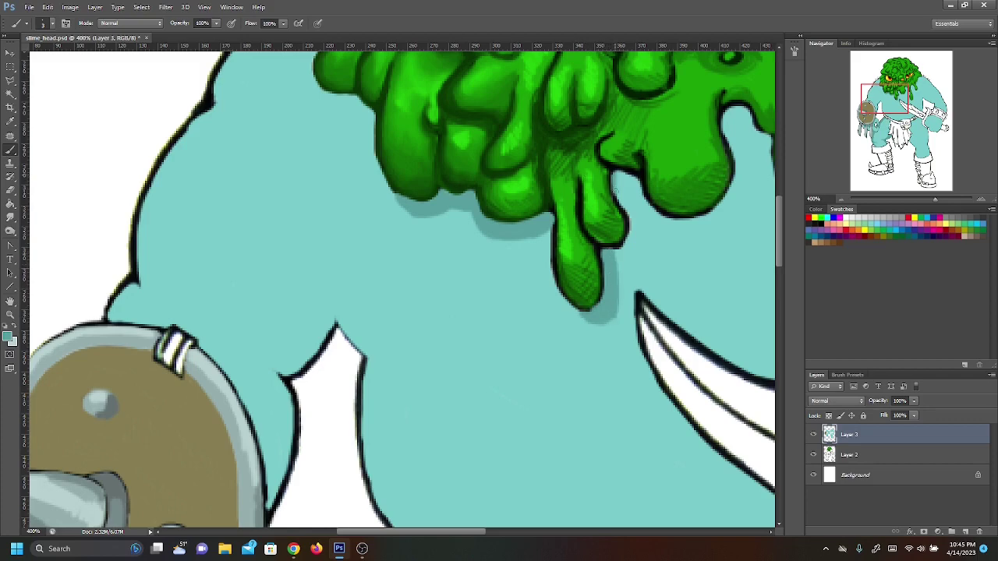
Step: Extend the darker teal cast shadow around the short drip and into the gap beside the large rounded slime lobe
mouse_move(615, 176)
mouse_down()
mouse_move(635, 217)
mouse_move(634, 249)
mouse_move(620, 252)
mouse_up()
mouse_move(634, 225)
mouse_down()
mouse_move(628, 208)
mouse_move(624, 244)
mouse_up()
mouse_move(629, 191)
mouse_down()
mouse_move(622, 175)
mouse_move(635, 182)
mouse_move(616, 184)
mouse_move(635, 190)
mouse_up()
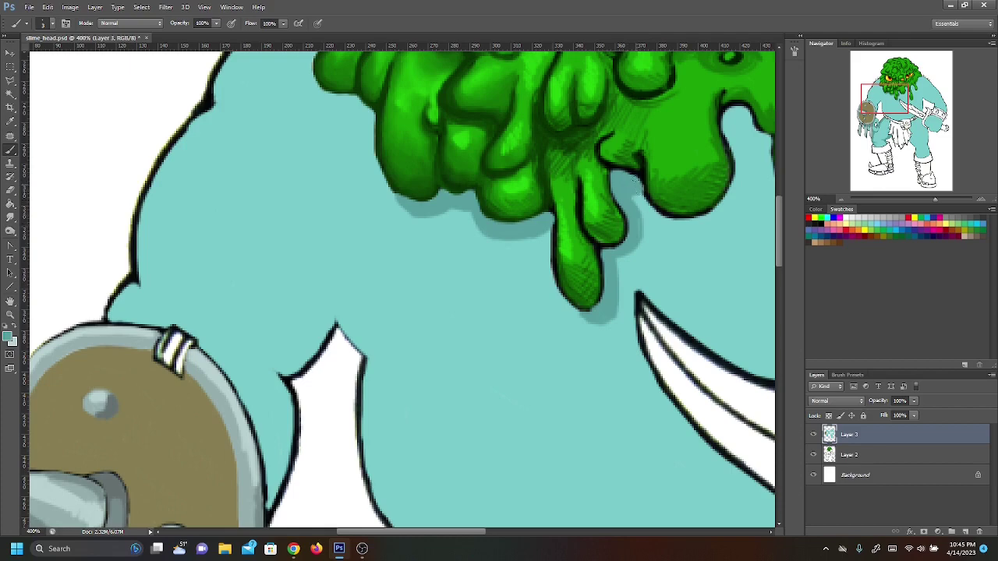
drag(636, 248, 620, 262)
drag(640, 227, 623, 264)
Step: Paint darker teal cast shadows around the large rounded slime lobe and in the arch between the long drip and the next drip
drag(674, 228, 512, 284)
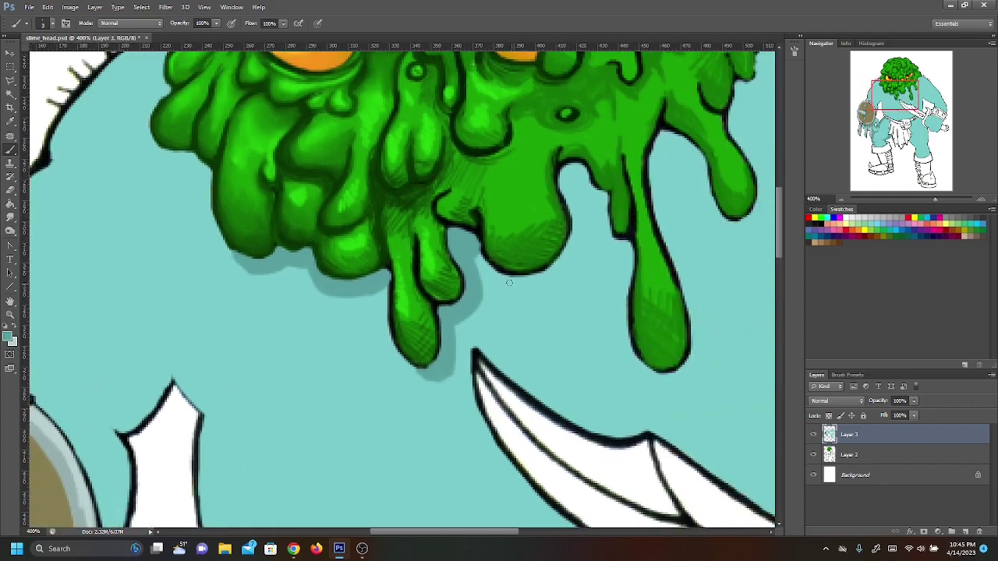
mouse_move(509, 282)
mouse_down()
mouse_move(540, 288)
mouse_move(527, 288)
mouse_move(576, 271)
mouse_move(579, 239)
mouse_up()
mouse_move(577, 259)
mouse_down()
mouse_move(542, 288)
mouse_move(510, 280)
mouse_move(547, 274)
mouse_move(518, 280)
mouse_move(562, 253)
mouse_move(552, 280)
mouse_move(580, 243)
mouse_move(560, 284)
mouse_move(573, 225)
mouse_up()
mouse_move(569, 175)
mouse_down()
mouse_move(573, 165)
mouse_move(564, 193)
mouse_move(569, 167)
mouse_move(577, 229)
mouse_move(575, 165)
mouse_move(583, 168)
mouse_move(559, 175)
mouse_move(581, 171)
mouse_move(571, 184)
mouse_move(578, 243)
mouse_move(581, 185)
mouse_move(572, 189)
mouse_up()
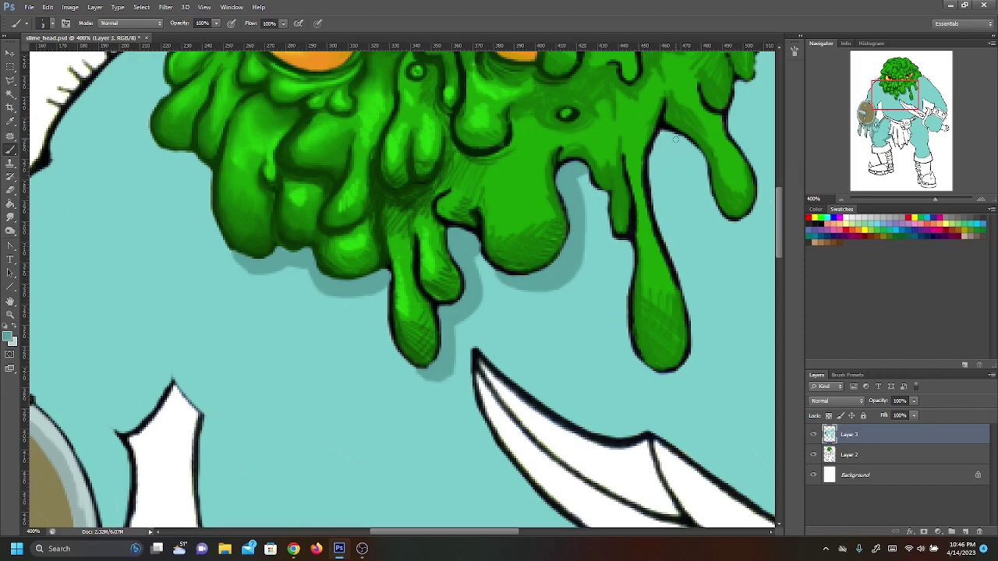
mouse_move(675, 139)
mouse_down()
mouse_move(651, 173)
mouse_move(659, 138)
mouse_move(670, 137)
mouse_up()
mouse_move(654, 170)
mouse_down()
mouse_move(650, 199)
mouse_move(661, 142)
mouse_move(678, 138)
mouse_move(669, 133)
mouse_move(656, 169)
mouse_move(665, 154)
mouse_move(658, 223)
mouse_up()
drag(679, 145, 695, 146)
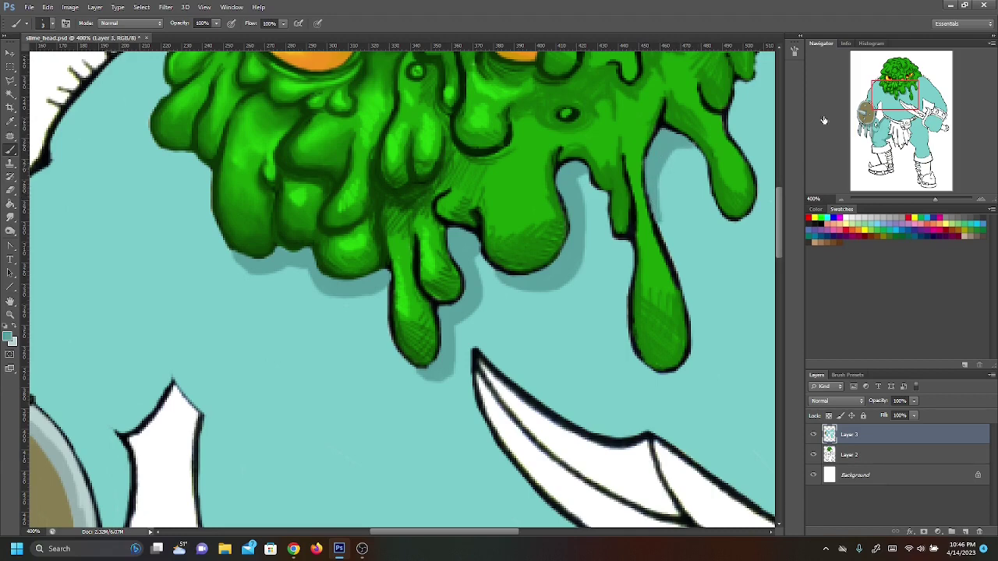
Step: Outline and fill a darker teal cast shadow along the side and tip of the long slime drip
drag(896, 99, 903, 99)
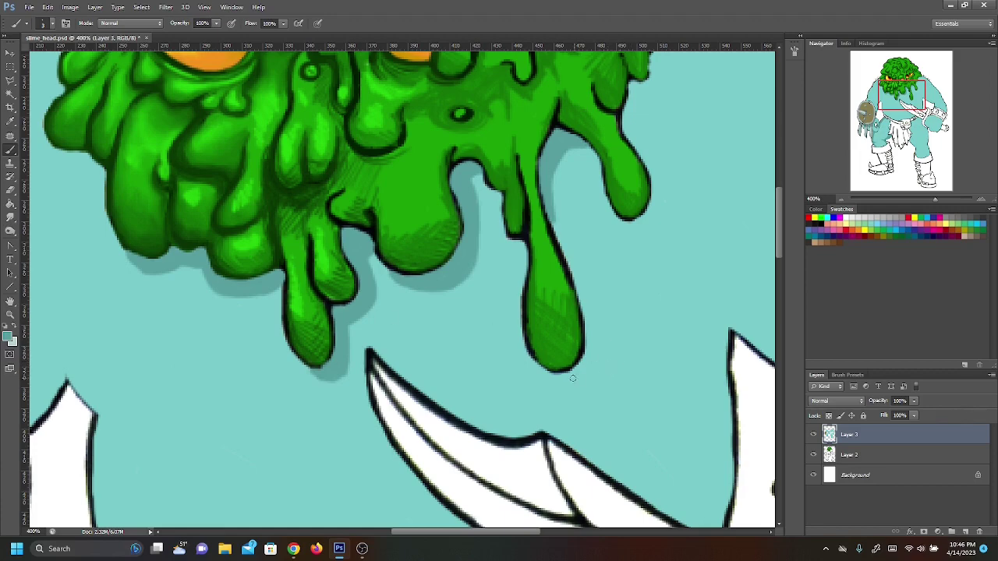
mouse_move(566, 378)
mouse_down()
mouse_move(595, 372)
mouse_move(606, 348)
mouse_move(576, 301)
mouse_up()
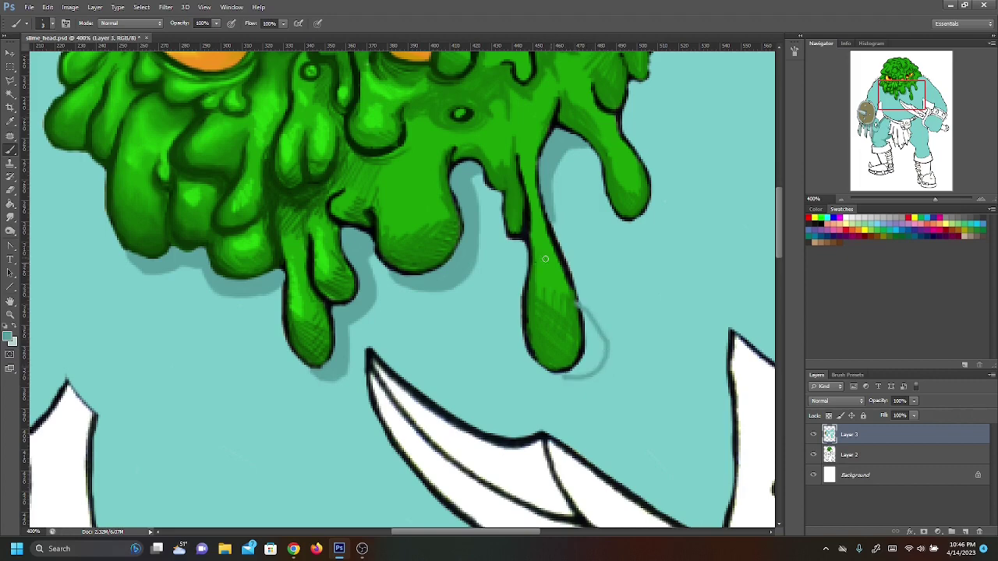
mouse_move(560, 240)
mouse_down()
mouse_move(608, 353)
mouse_move(551, 214)
mouse_move(592, 346)
mouse_up()
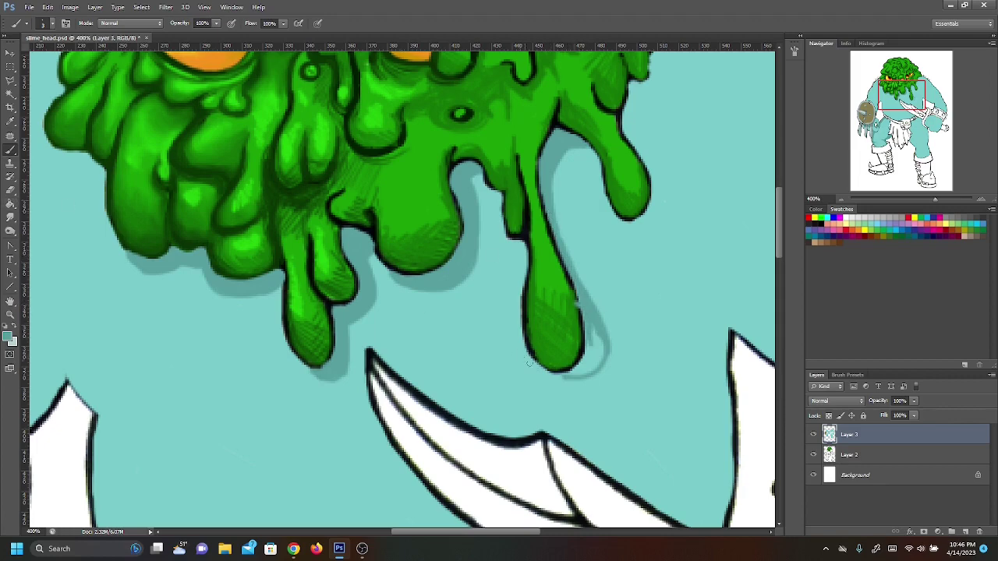
mouse_move(559, 377)
mouse_down()
mouse_move(609, 359)
mouse_move(597, 329)
mouse_move(599, 365)
mouse_move(595, 338)
mouse_move(583, 371)
mouse_move(565, 375)
mouse_move(577, 366)
mouse_up()
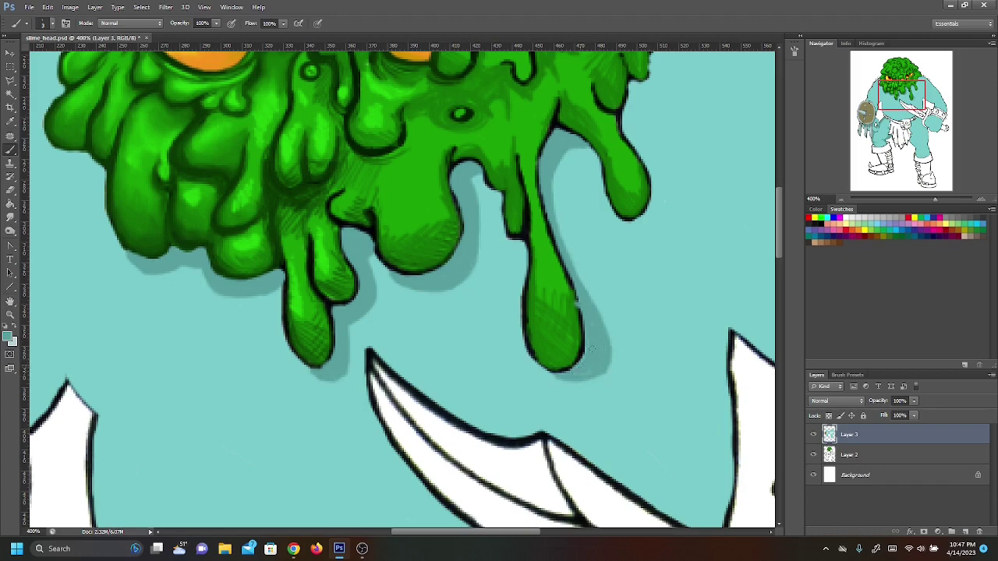
mouse_move(594, 379)
mouse_down()
mouse_move(605, 369)
mouse_move(556, 376)
mouse_move(589, 381)
mouse_up()
Step: Shade the skin around the outermost slime drip in darker teal and erase the shadow paint that overlaps the slime's edges
drag(917, 99, 921, 88)
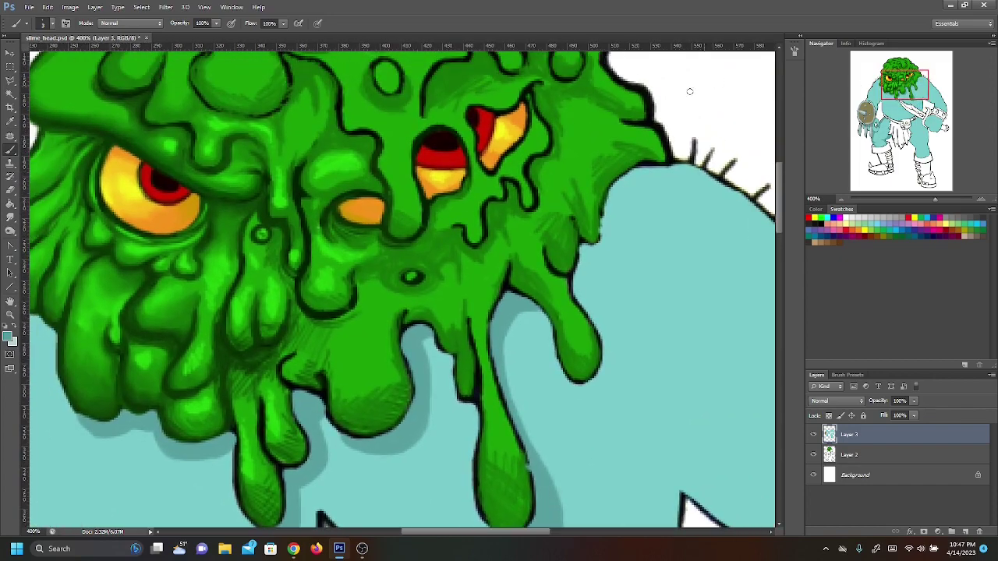
mouse_move(519, 309)
mouse_down()
mouse_move(549, 332)
mouse_move(546, 321)
mouse_move(558, 360)
mouse_up()
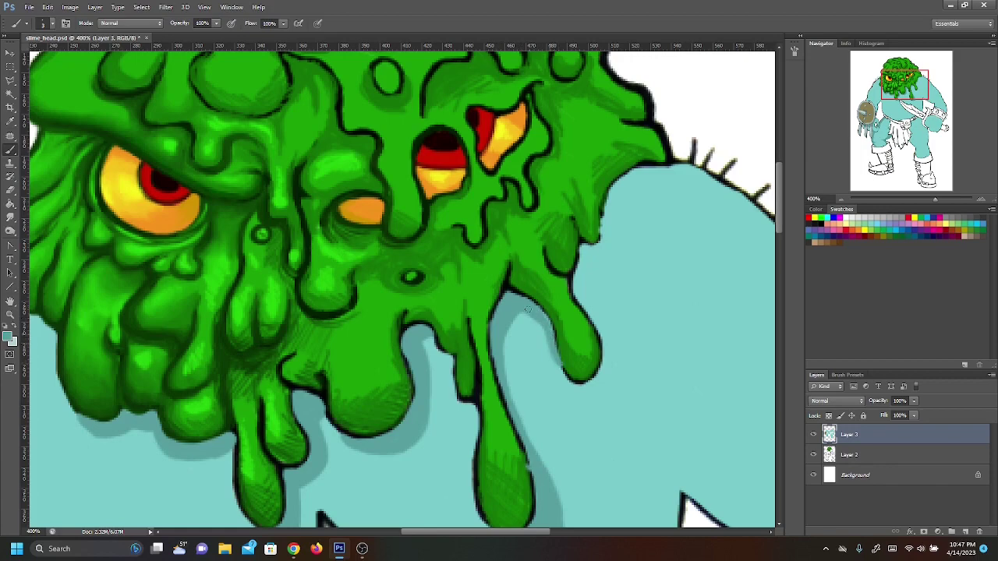
drag(590, 248, 585, 258)
click(12, 191)
drag(559, 371, 559, 343)
mouse_move(574, 252)
mouse_down()
mouse_move(577, 243)
mouse_move(572, 260)
mouse_up()
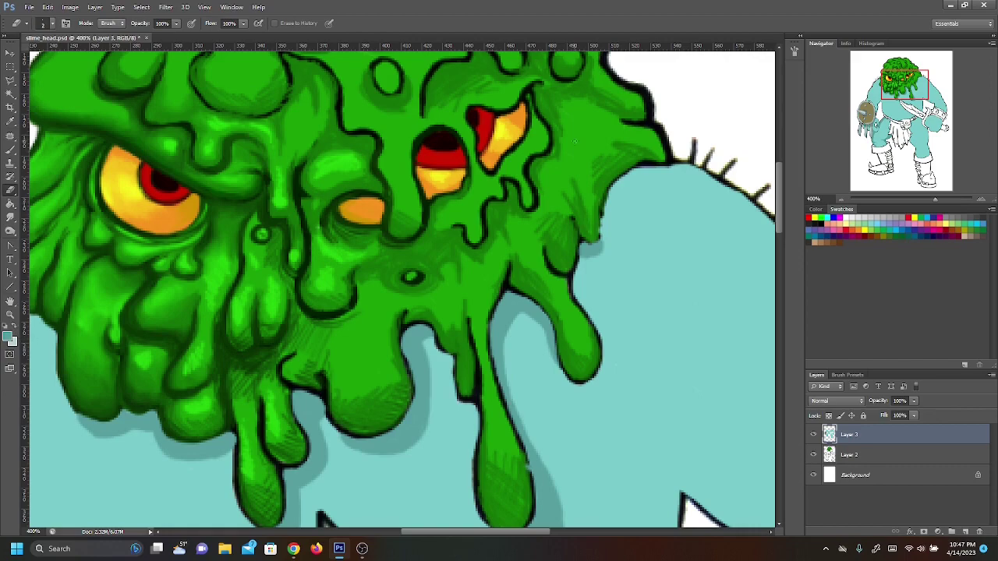
Step: Brush a curved darker teal crease shadow under the chest muscle, running from the armpit on the shield side across the torso
drag(909, 94, 887, 104)
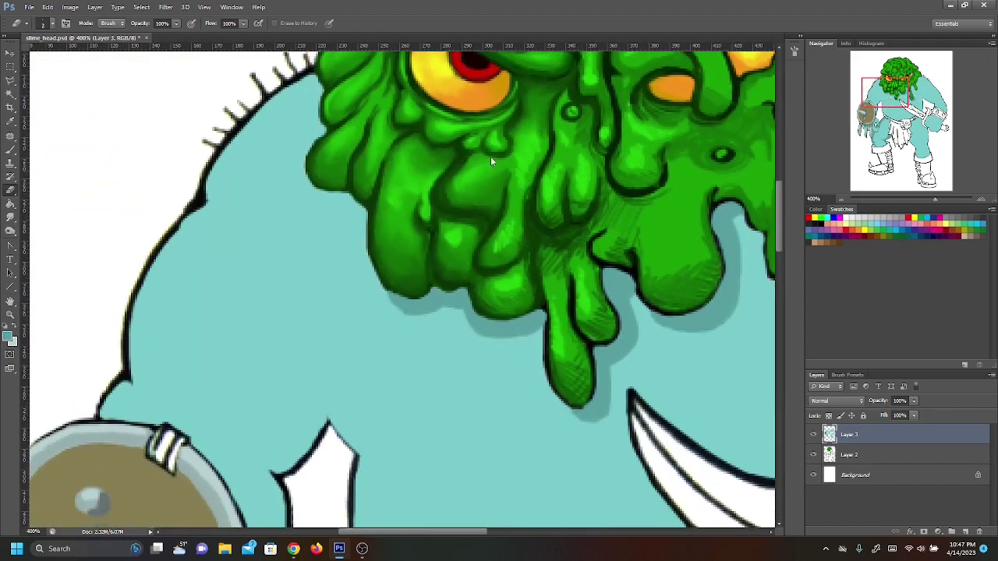
click(11, 151)
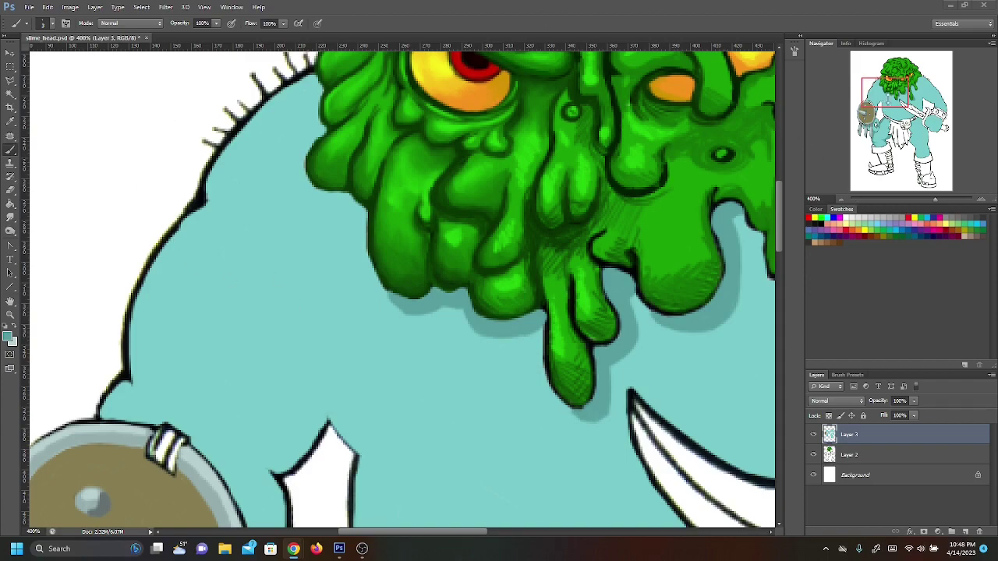
drag(889, 97, 891, 105)
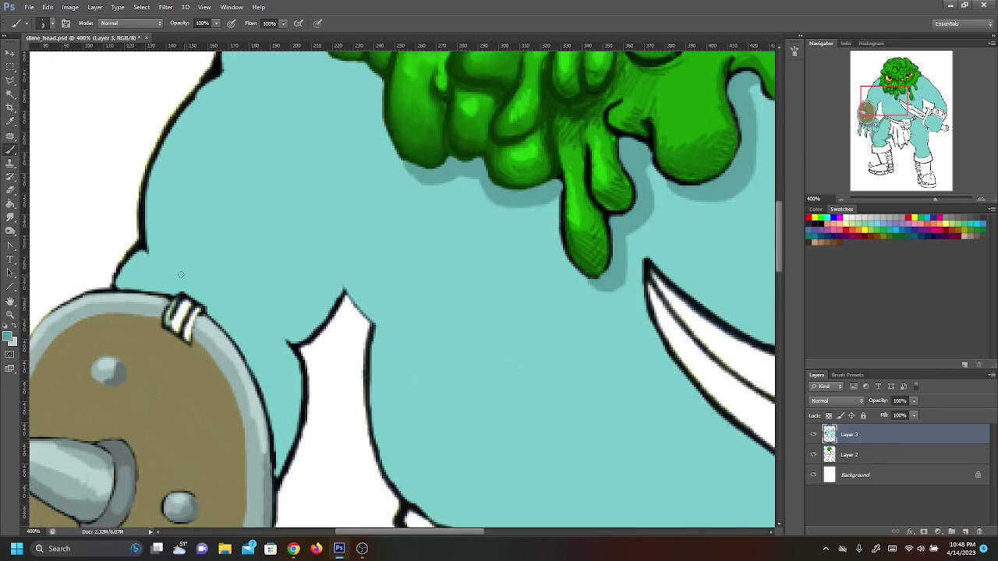
drag(336, 272, 387, 318)
mouse_move(329, 253)
mouse_down()
mouse_move(347, 285)
mouse_move(393, 321)
mouse_up()
mouse_move(328, 251)
mouse_down()
mouse_move(346, 281)
mouse_move(372, 303)
mouse_move(329, 252)
mouse_move(407, 320)
mouse_move(389, 324)
mouse_move(359, 304)
mouse_move(423, 333)
mouse_move(390, 329)
mouse_move(385, 316)
mouse_move(499, 335)
mouse_move(378, 322)
mouse_move(484, 340)
mouse_move(457, 340)
mouse_move(523, 334)
mouse_up()
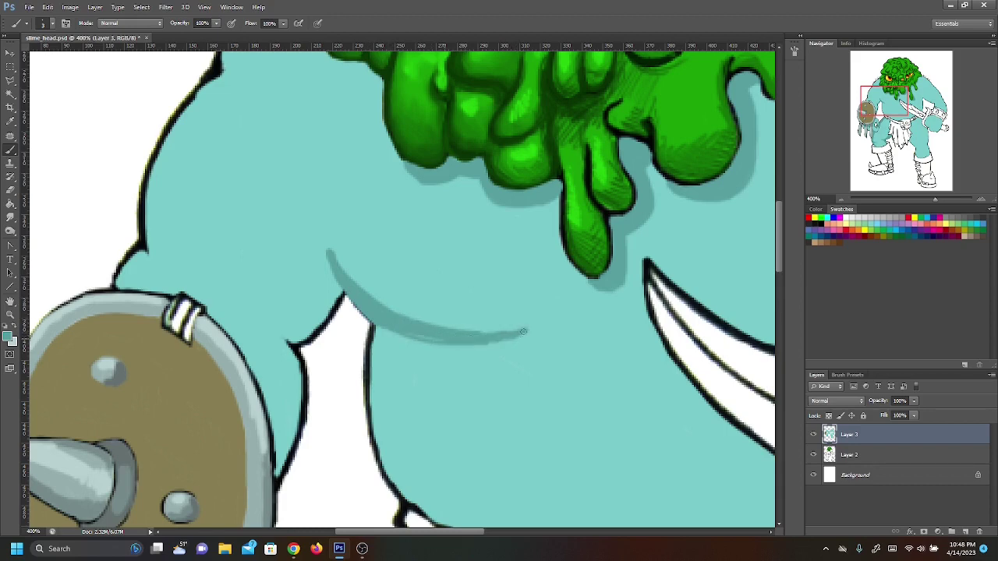
Step: Shade the underside of the shield-side upper arm in darker teal and extend the armpit crease upward between arm and chest
click(255, 330)
drag(289, 338, 253, 311)
mouse_move(290, 340)
mouse_down()
mouse_move(312, 329)
mouse_move(338, 293)
mouse_move(305, 334)
mouse_move(293, 338)
mouse_move(299, 329)
mouse_move(278, 322)
mouse_move(308, 328)
mouse_move(292, 322)
mouse_move(296, 329)
mouse_move(338, 290)
mouse_move(291, 321)
mouse_move(337, 284)
mouse_move(327, 241)
mouse_move(342, 275)
mouse_move(315, 206)
mouse_move(342, 279)
mouse_move(317, 230)
mouse_move(335, 275)
mouse_move(317, 200)
mouse_move(335, 282)
mouse_move(318, 244)
mouse_move(313, 201)
mouse_move(326, 235)
mouse_move(313, 198)
mouse_move(396, 312)
mouse_up()
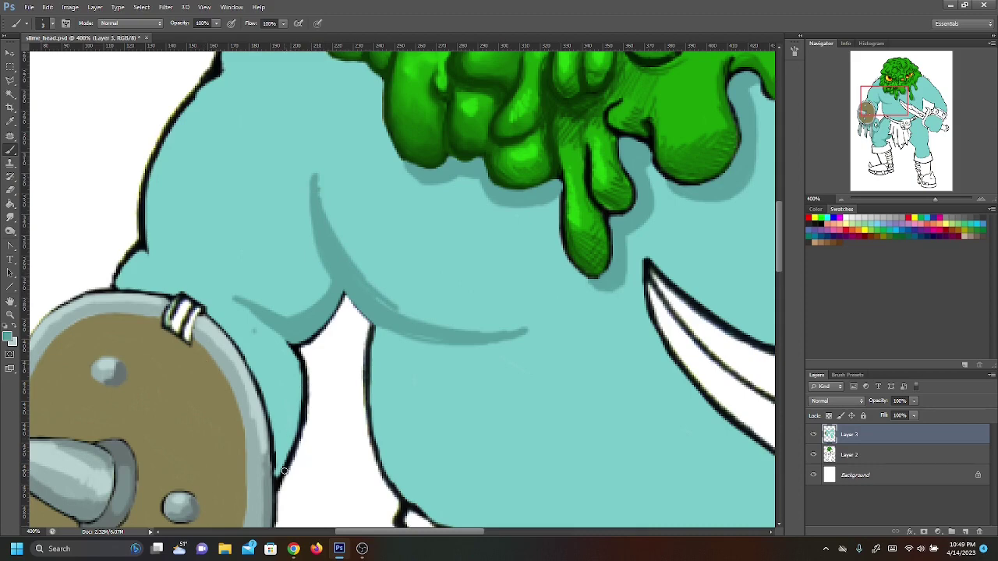
Step: Fill the arm area behind the shield rim with darker teal shadow and touch up the chest crease near the armpit
mouse_move(273, 421)
mouse_down()
mouse_move(259, 361)
mouse_move(229, 325)
mouse_move(234, 348)
mouse_move(274, 363)
mouse_move(269, 343)
mouse_move(292, 351)
mouse_move(239, 360)
mouse_move(287, 419)
mouse_move(298, 374)
mouse_move(300, 384)
mouse_up()
key(ctrl+z)
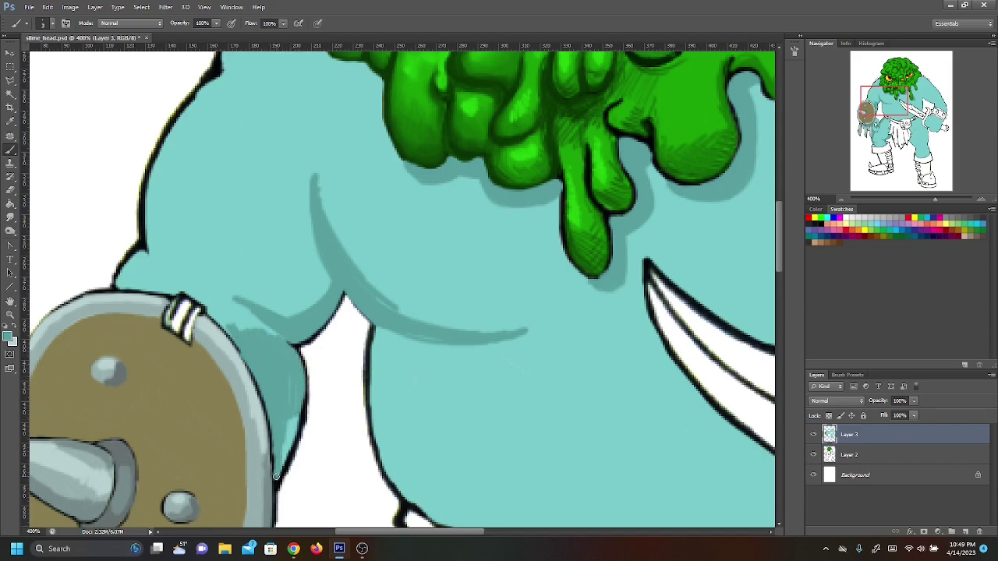
drag(279, 471, 302, 404)
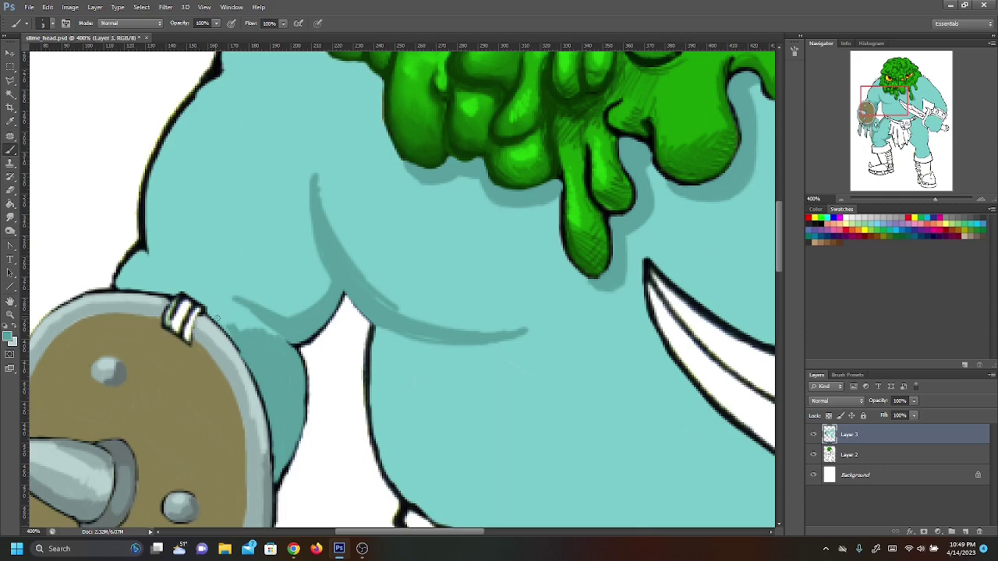
mouse_move(239, 326)
mouse_down()
mouse_move(232, 316)
mouse_move(251, 317)
mouse_move(248, 345)
mouse_up()
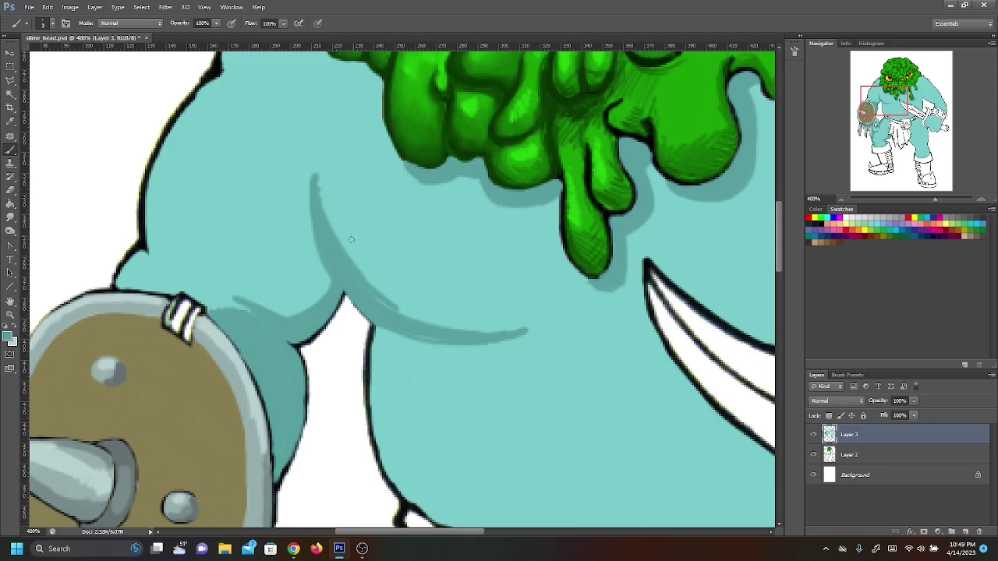
drag(370, 295, 423, 320)
Step: Paint a darker teal cast shadow on the shield-side shoulder next to the outer slime lobes
drag(885, 106, 882, 95)
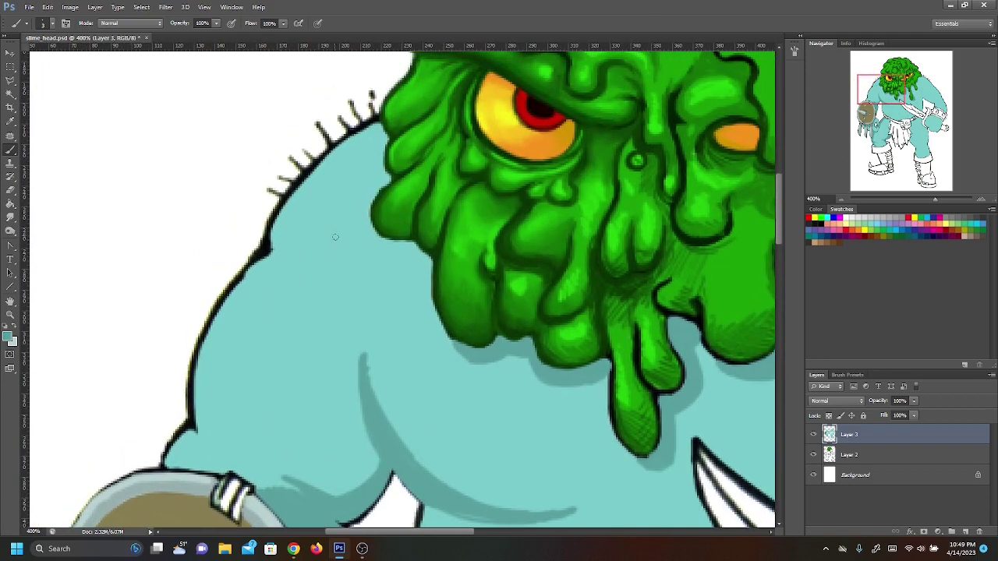
mouse_move(322, 245)
mouse_down()
mouse_move(363, 212)
mouse_move(376, 241)
mouse_move(411, 244)
mouse_move(303, 254)
mouse_up()
mouse_move(352, 231)
mouse_down()
mouse_move(354, 242)
mouse_move(314, 246)
mouse_move(370, 201)
mouse_up()
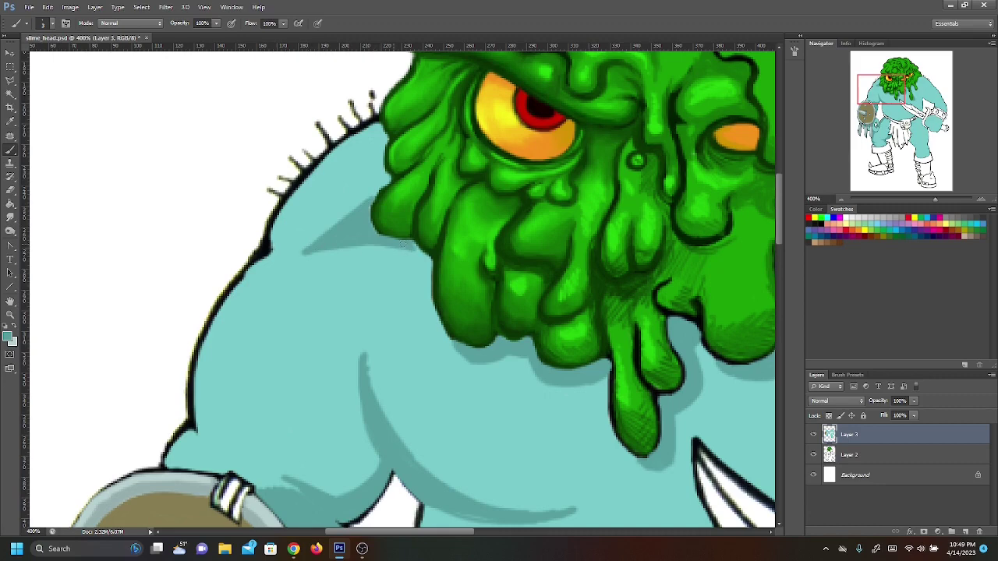
drag(266, 230, 271, 223)
Step: Paint a darker teal shadow down the shield-side edge of the torso, from the chest crease towards the belt
drag(895, 94, 906, 114)
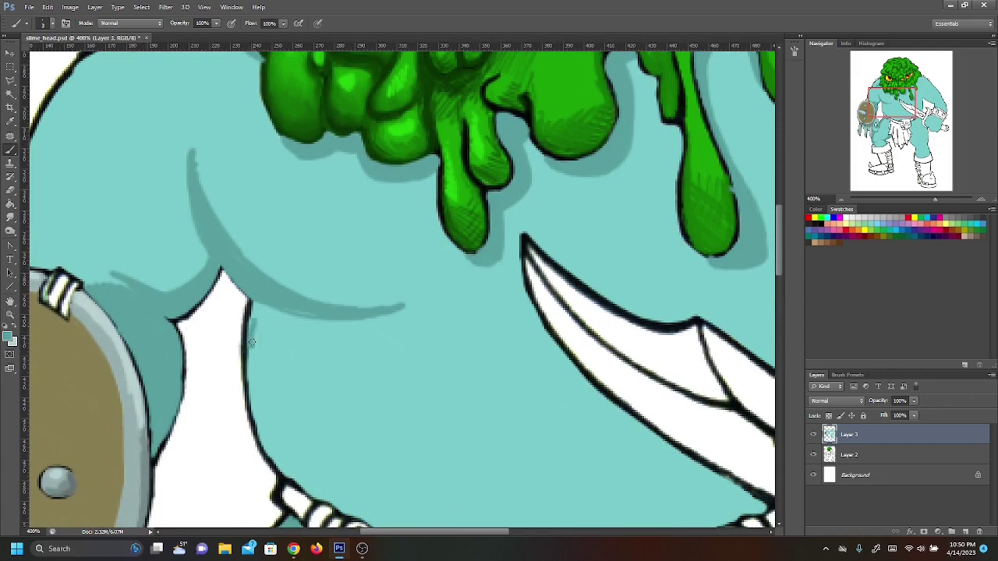
mouse_move(250, 335)
mouse_down()
mouse_move(249, 359)
mouse_move(264, 302)
mouse_move(253, 398)
mouse_move(249, 360)
mouse_up()
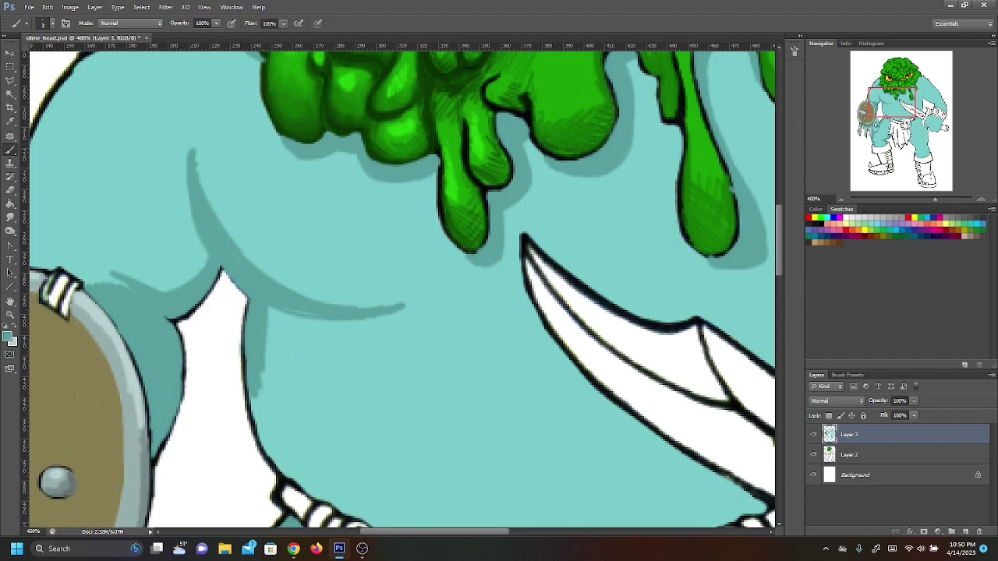
drag(904, 110, 905, 114)
mouse_move(293, 426)
mouse_down()
mouse_move(236, 377)
mouse_move(226, 337)
mouse_up()
drag(243, 250, 293, 412)
mouse_move(238, 315)
mouse_down()
mouse_move(263, 386)
mouse_move(241, 306)
mouse_move(245, 246)
mouse_move(269, 382)
mouse_up()
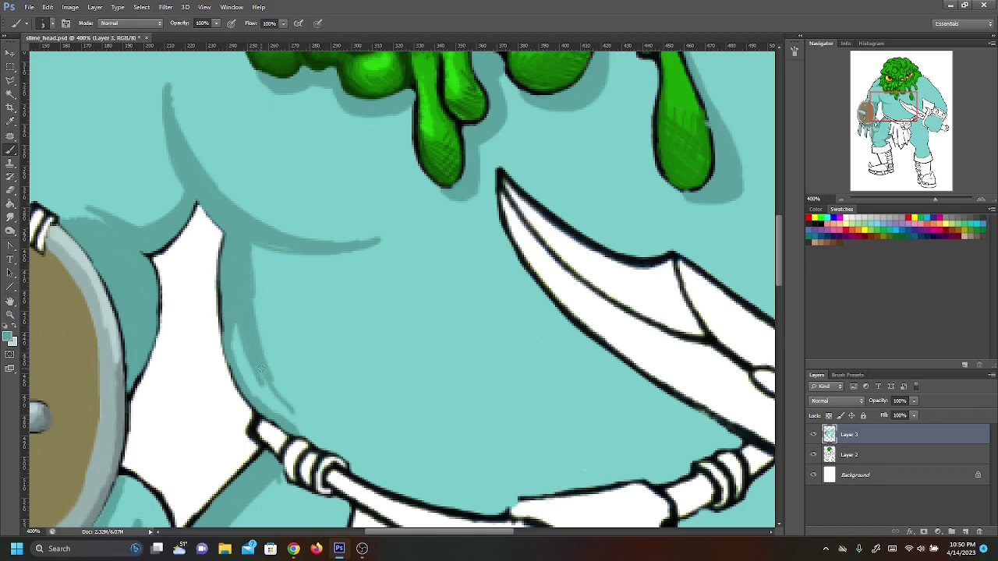
Step: Fill the gaps in the torso's side shadow and extend it past the wrapped belt knot along the lower belly
drag(224, 320, 262, 394)
drag(243, 343, 282, 422)
mouse_move(254, 363)
mouse_down()
mouse_move(296, 425)
mouse_move(250, 282)
mouse_up()
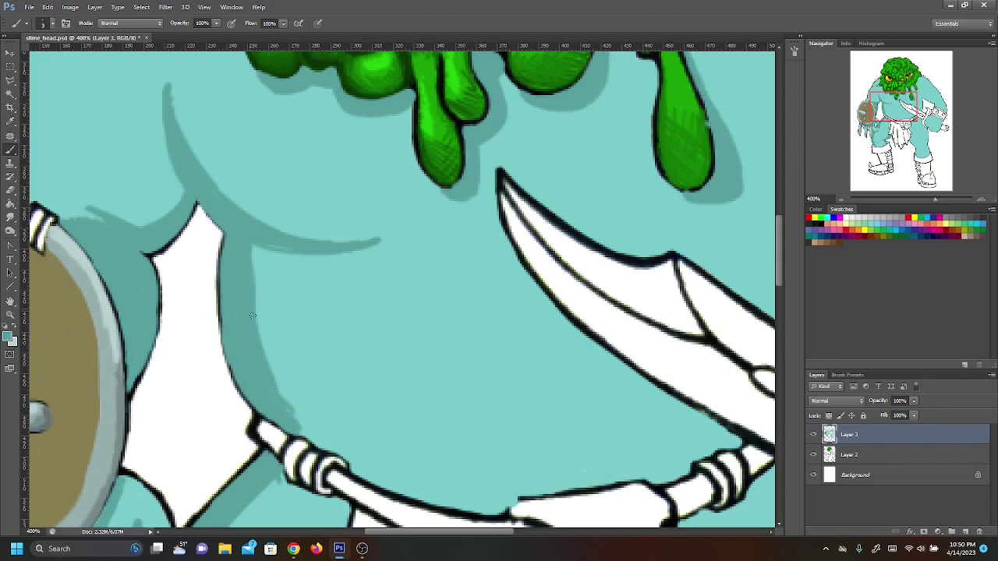
drag(281, 396, 316, 433)
mouse_move(273, 370)
mouse_down()
mouse_move(329, 444)
mouse_move(288, 425)
mouse_up()
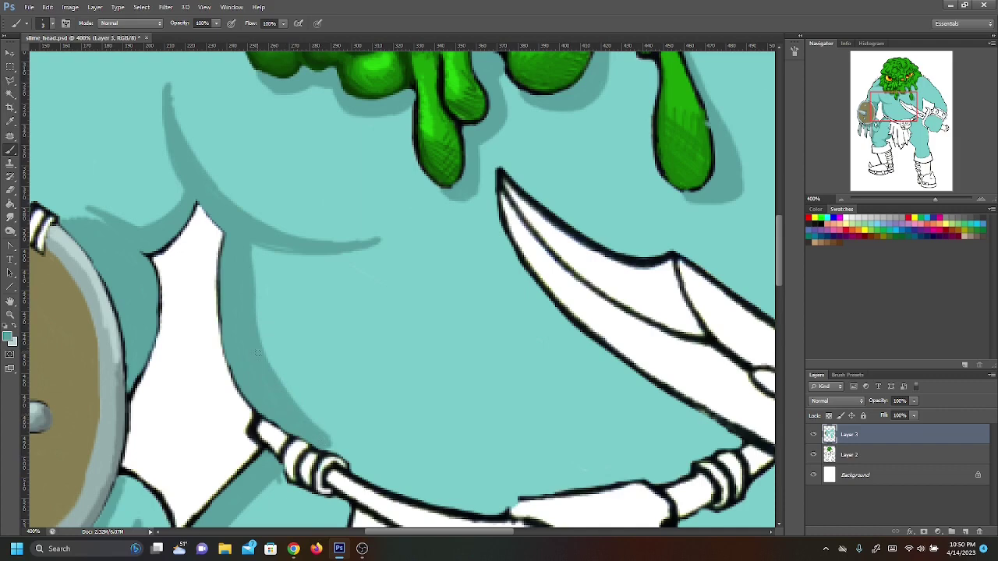
mouse_move(321, 447)
mouse_down()
mouse_move(402, 494)
mouse_move(330, 439)
mouse_move(378, 470)
mouse_up()
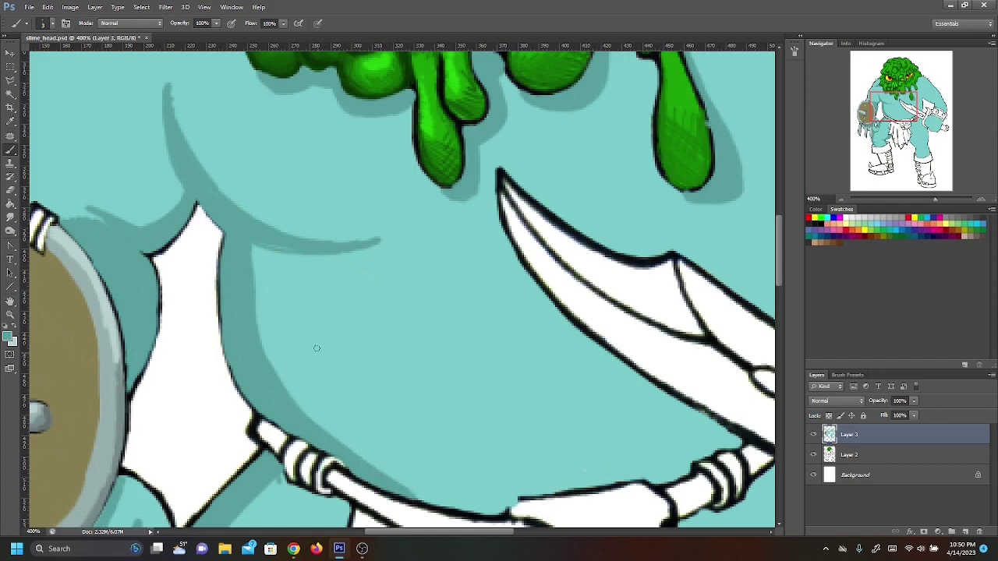
Step: Continue the darker teal belly shadow along the top of the belt as far as the pouch
drag(902, 103, 911, 110)
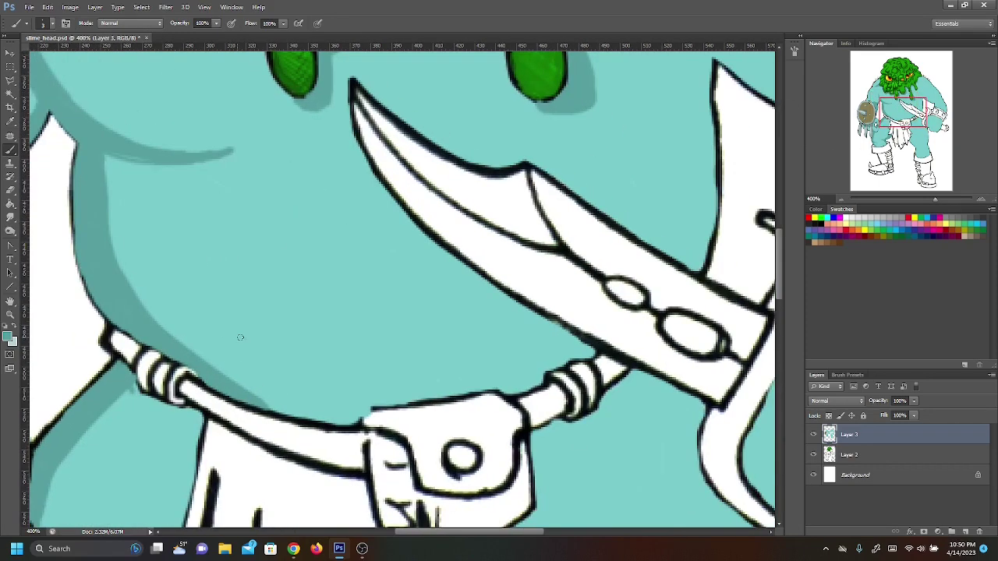
mouse_move(184, 348)
mouse_down()
mouse_move(240, 375)
mouse_move(156, 332)
mouse_move(285, 396)
mouse_move(132, 317)
mouse_move(293, 398)
mouse_up()
mouse_move(128, 307)
mouse_down()
mouse_move(286, 395)
mouse_move(293, 410)
mouse_move(343, 422)
mouse_move(225, 385)
mouse_move(349, 411)
mouse_move(125, 312)
mouse_move(203, 324)
mouse_move(201, 373)
mouse_move(283, 416)
mouse_move(367, 413)
mouse_up()
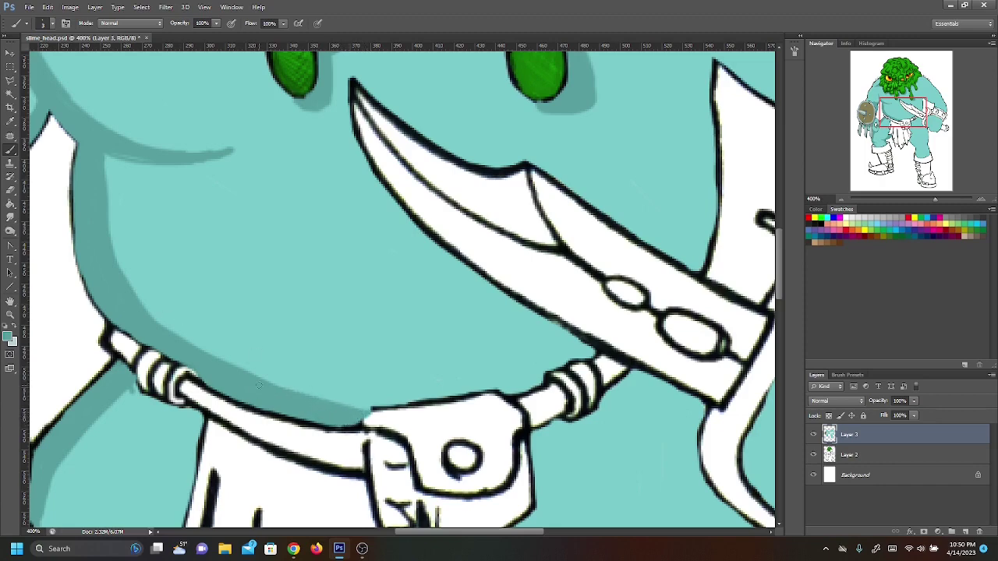
drag(245, 370, 324, 394)
Step: Widen the belly shadow above the belt and smooth its upper edge from the torso's side towards the pouch
drag(171, 329, 259, 369)
drag(152, 313, 313, 389)
drag(209, 343, 273, 370)
drag(115, 273, 155, 310)
drag(117, 253, 148, 305)
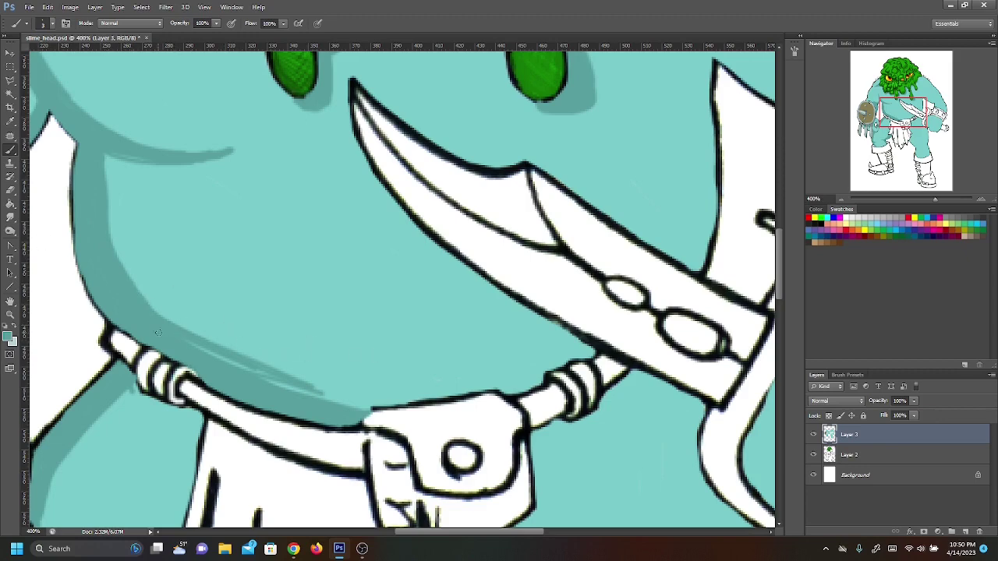
drag(155, 315, 302, 362)
drag(204, 341, 401, 371)
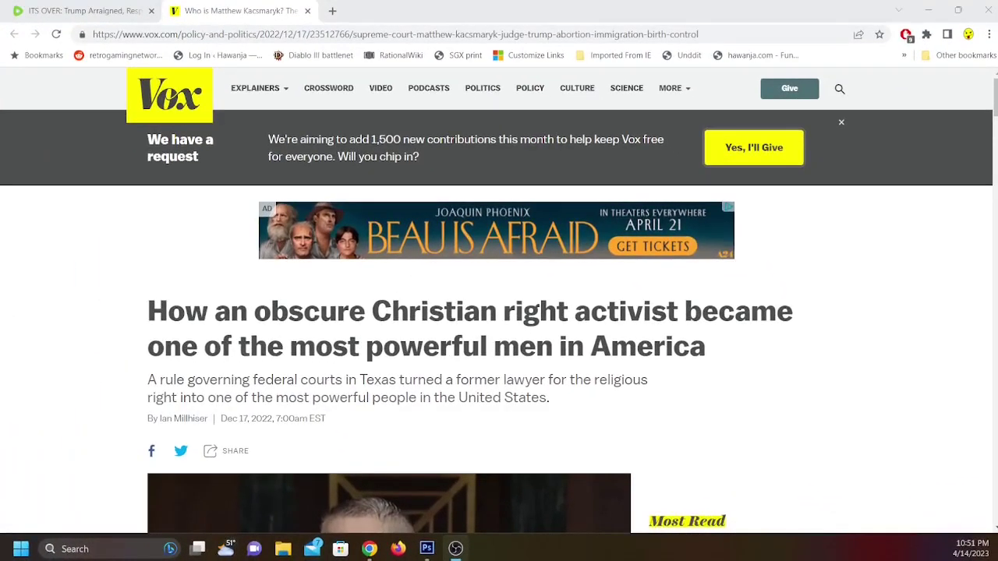
Step: Switch to Chrome and read the Vox article's headline and opening paragraph about the judge's border policy order
key(alt+Tab)
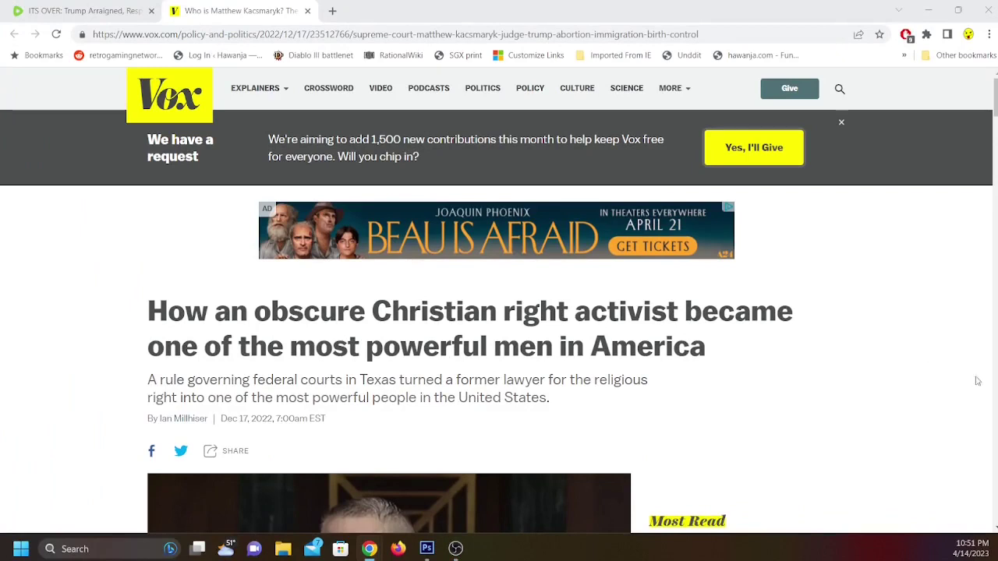
scroll(869, 394, down, 2)
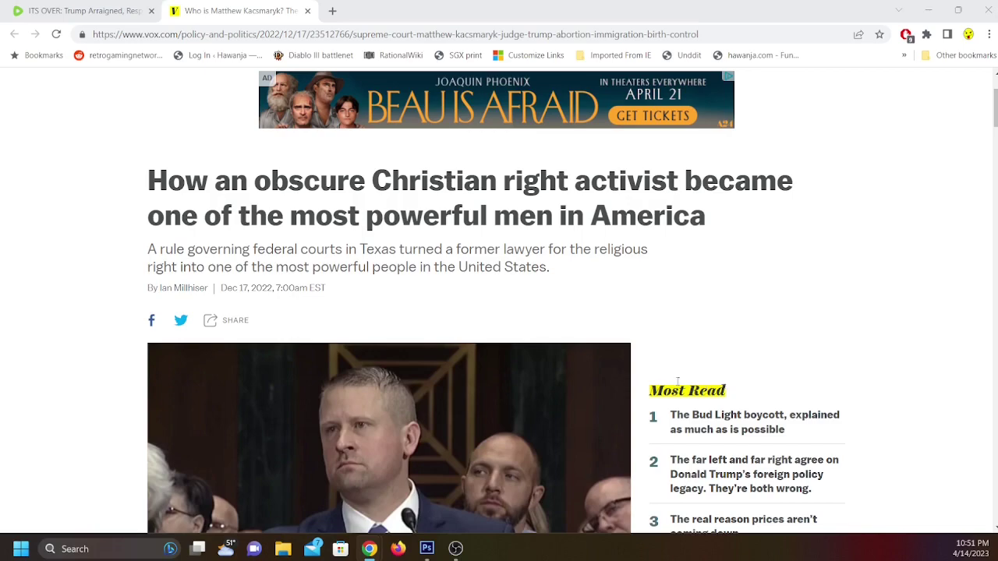
scroll(651, 244, down, 7)
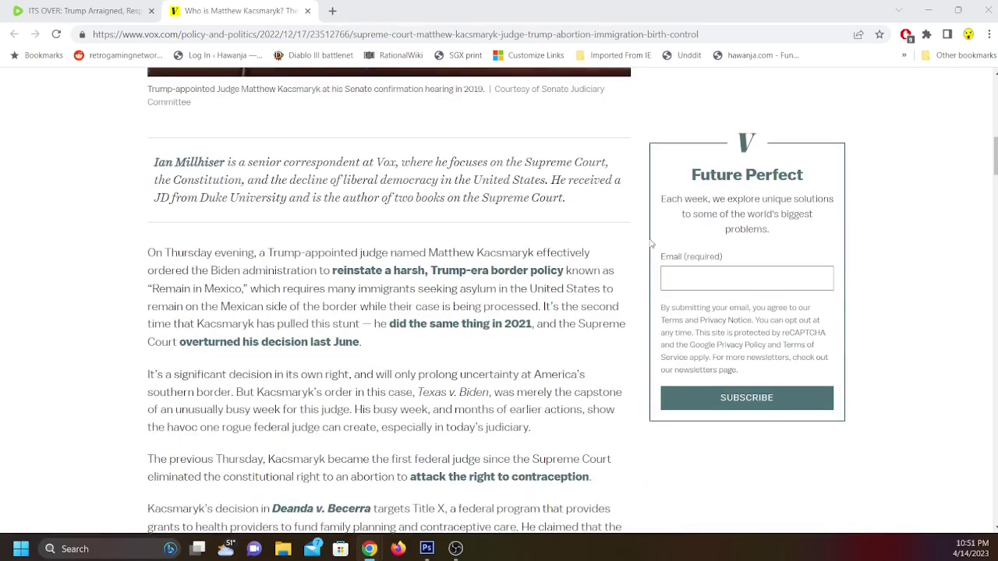
scroll(257, 232, down, 1)
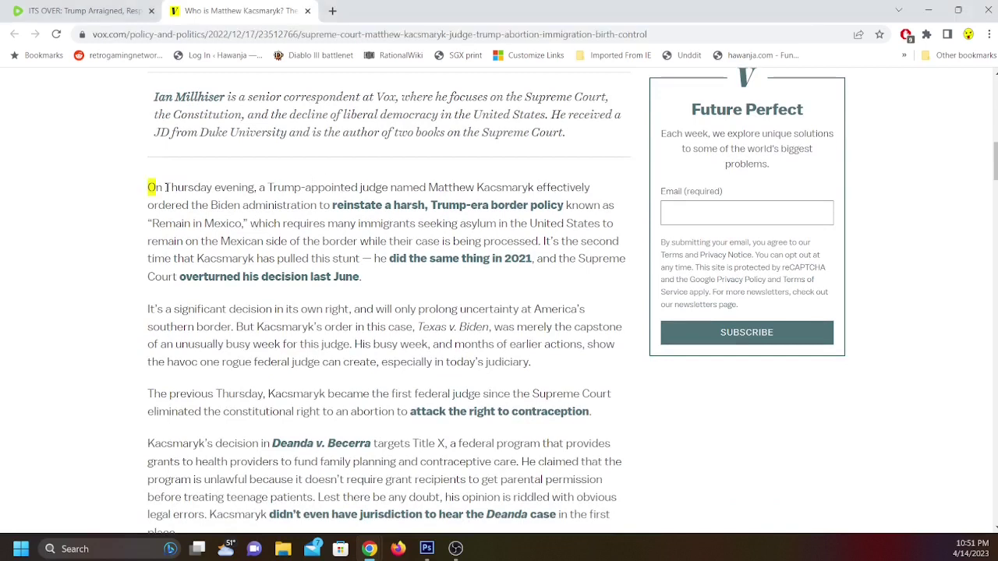
drag(148, 189, 309, 260)
click(479, 187)
drag(475, 187, 535, 187)
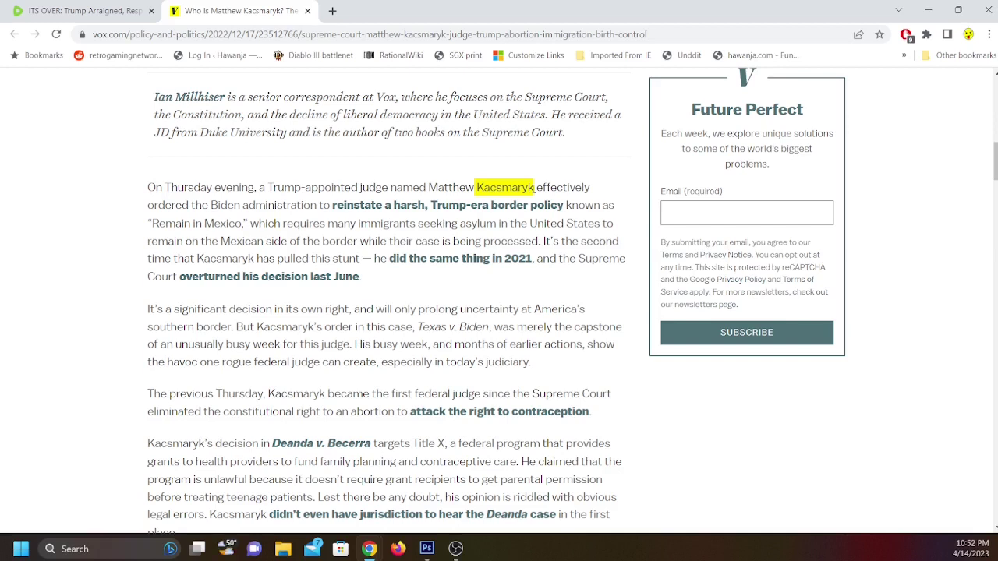
click(148, 225)
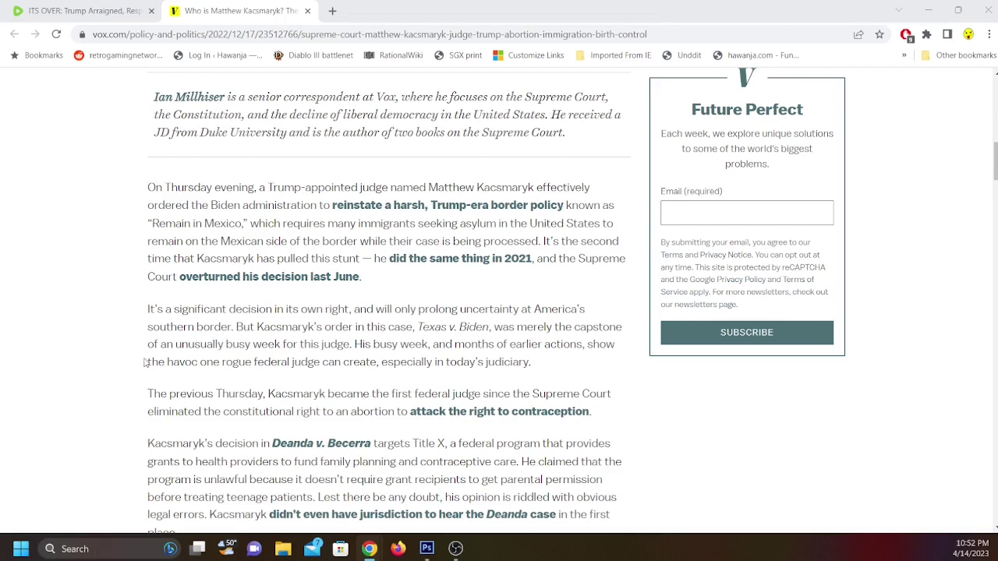
Step: Highlight and read the article's second paragraph, which discusses the Texas v. Biden order
drag(148, 309, 609, 363)
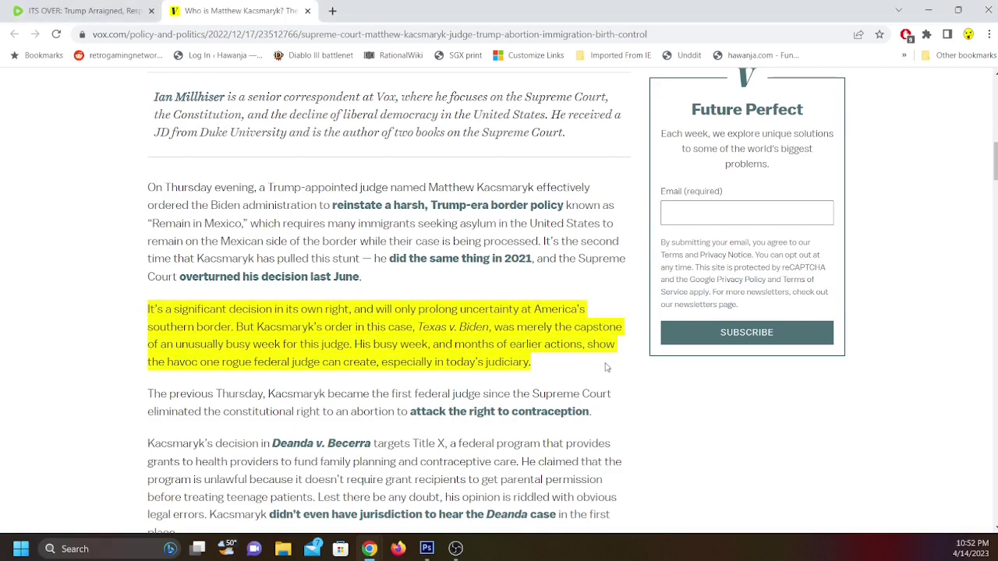
scroll(631, 420, down, 1)
scroll(631, 419, down, 2)
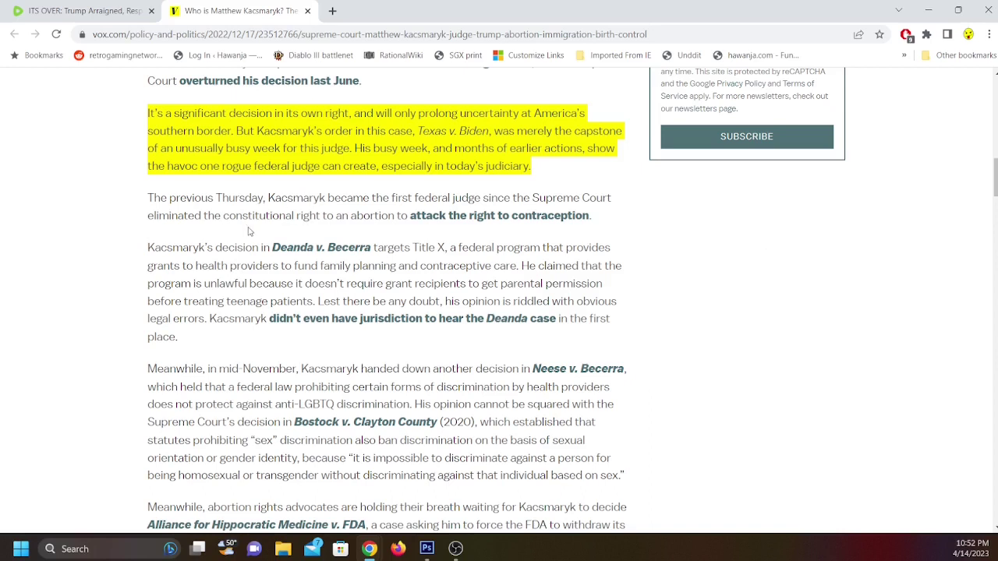
Step: Highlight and read the article's paragraphs on the right to contraception and the Deanda v. Becerra decision
drag(621, 219, 109, 202)
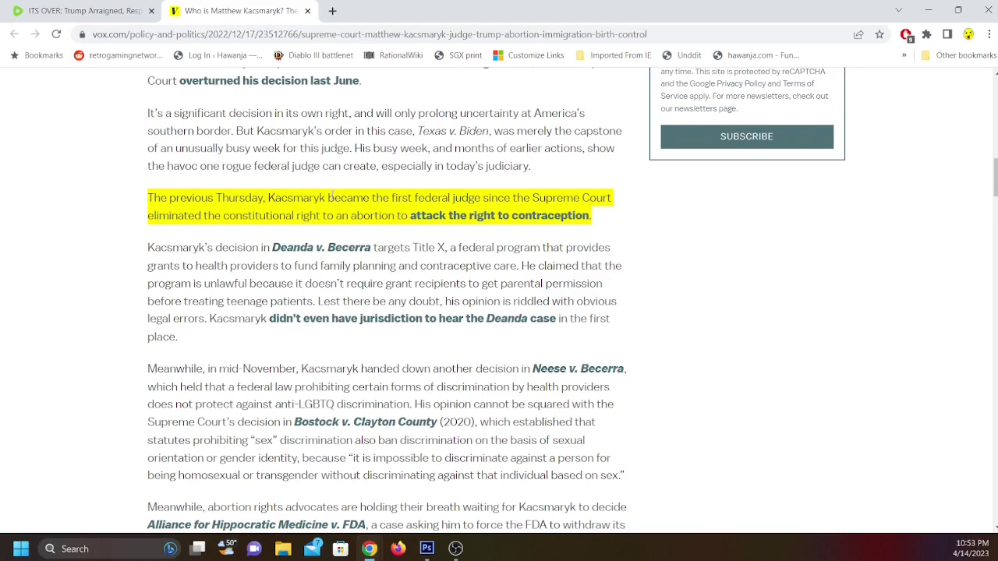
click(139, 248)
drag(139, 242, 149, 348)
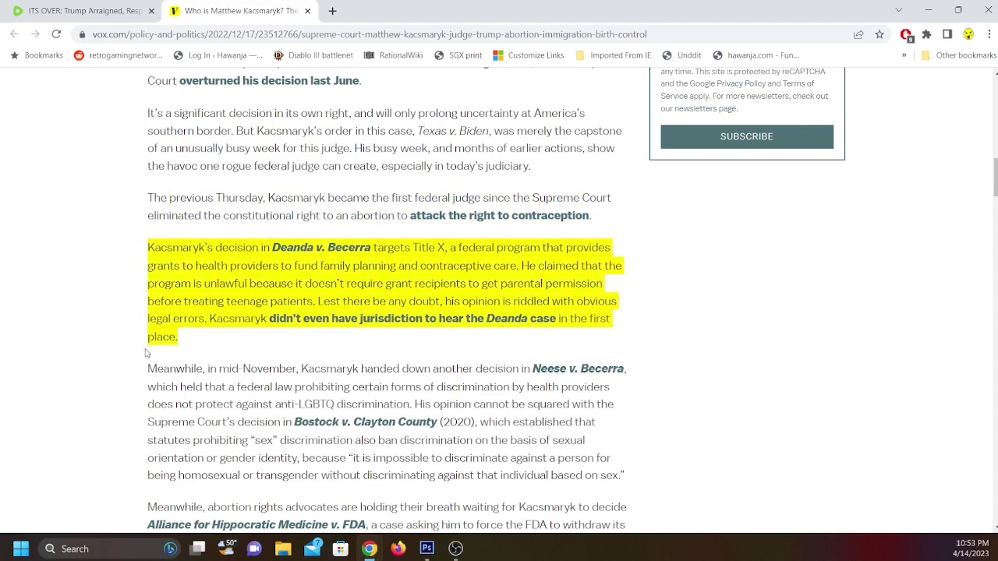
scroll(125, 320, down, 1)
scroll(123, 319, down, 1)
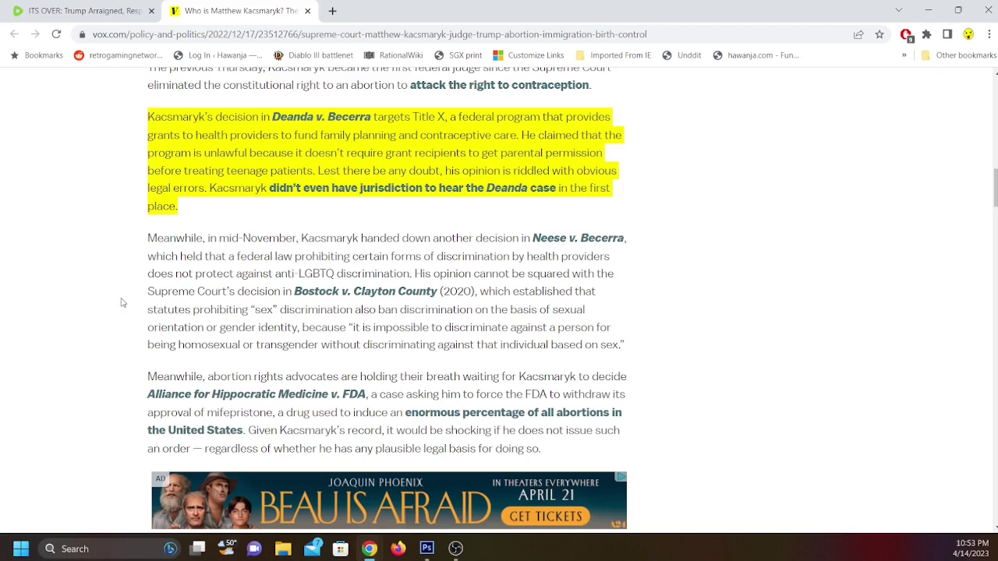
Step: Highlight and read the article's paragraph on the Neese v. Becerra decision, clearing the highlight at the end
click(134, 245)
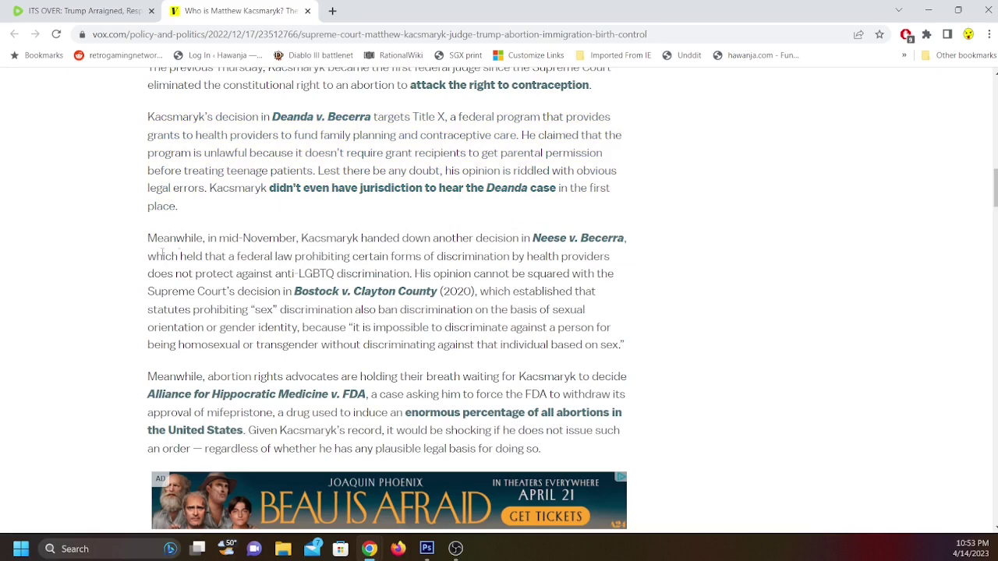
drag(146, 237, 770, 330)
drag(660, 317, 635, 345)
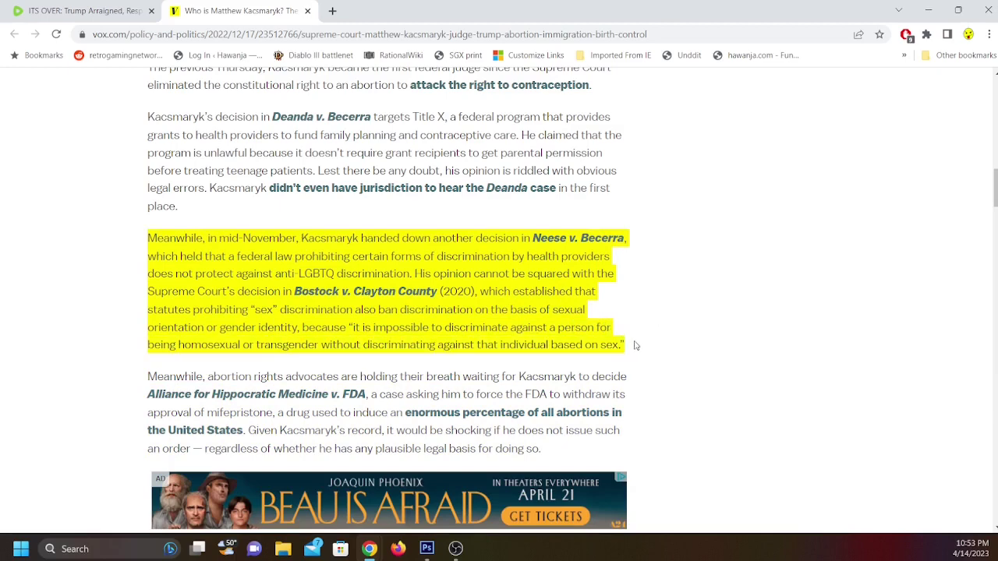
scroll(639, 338, down, 3)
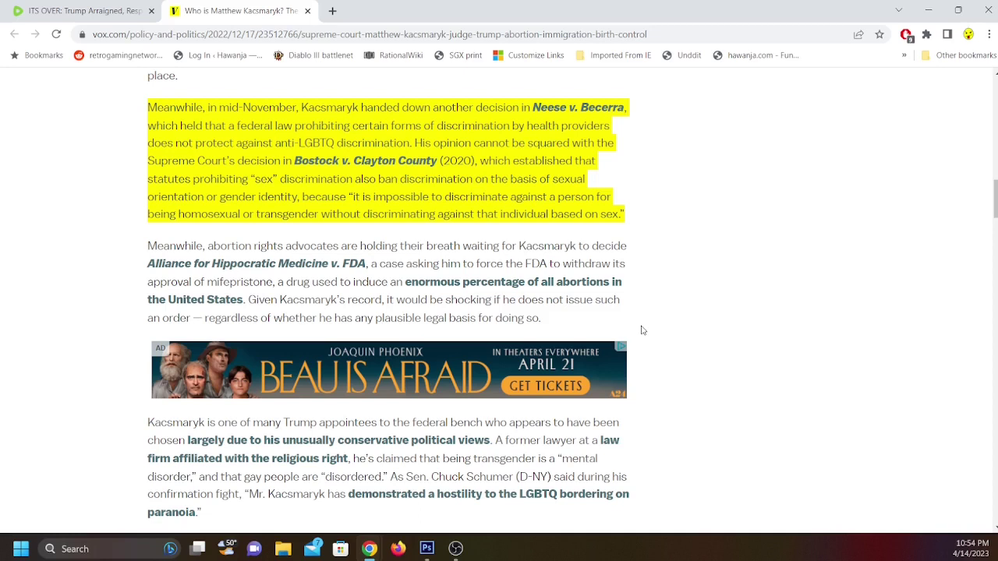
click(148, 244)
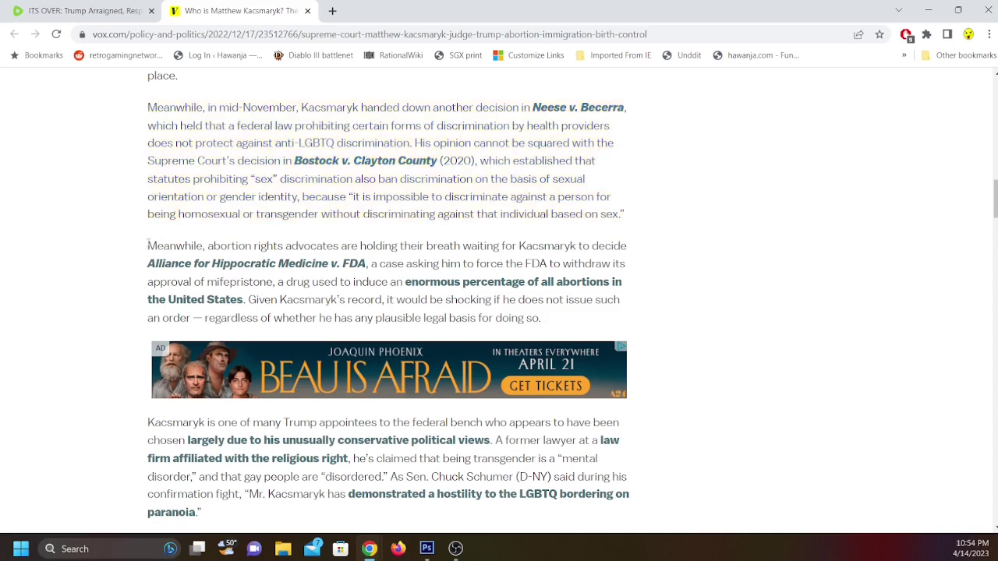
Step: Highlight and read the article's paragraphs on Alliance for Hippocratic Medicine v. FDA and the judge's conservative views, clearing the highlight at the end
drag(148, 245, 616, 322)
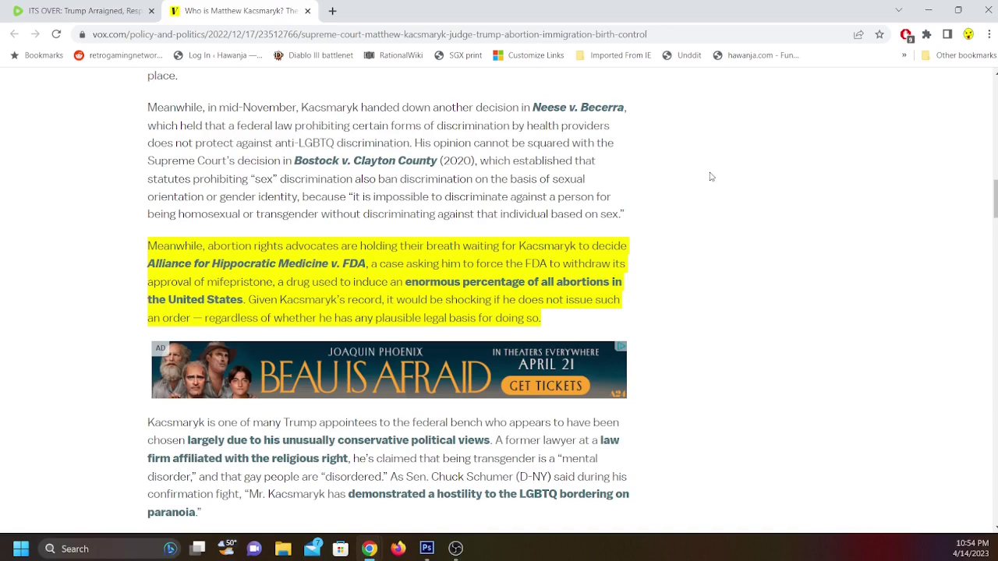
mouse_move(995, 199)
mouse_down()
mouse_move(996, 220)
mouse_move(995, 210)
mouse_up()
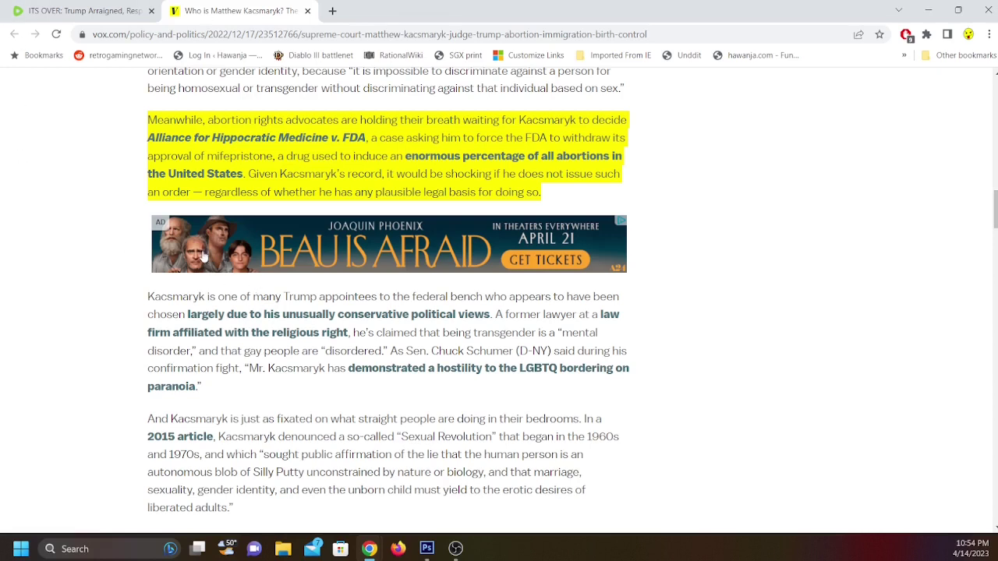
click(149, 297)
drag(149, 297, 254, 382)
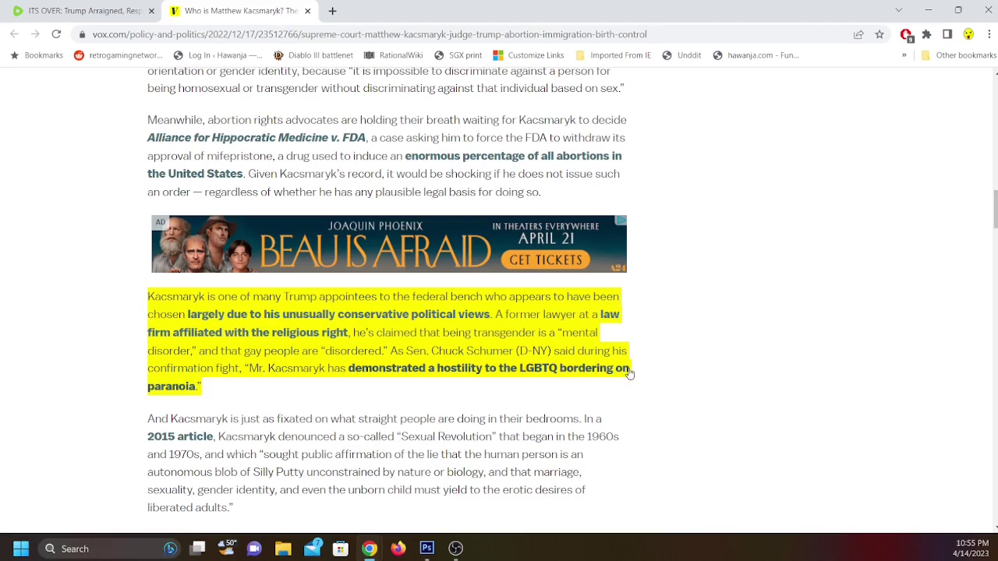
click(260, 404)
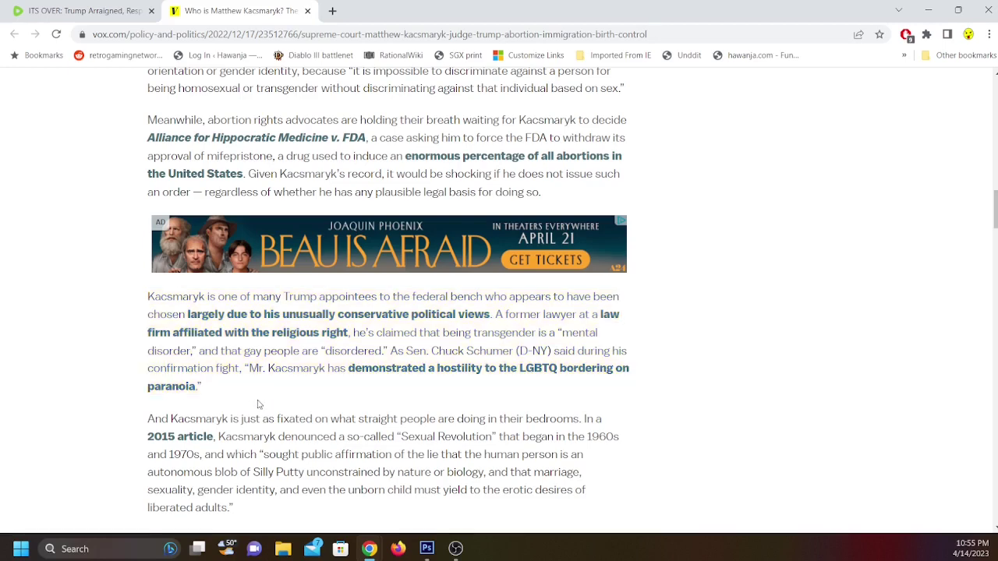
Step: Highlight and read the article's paragraph on the judge's 2015 article about the "Sexual Revolution"
scroll(260, 404, down, 3)
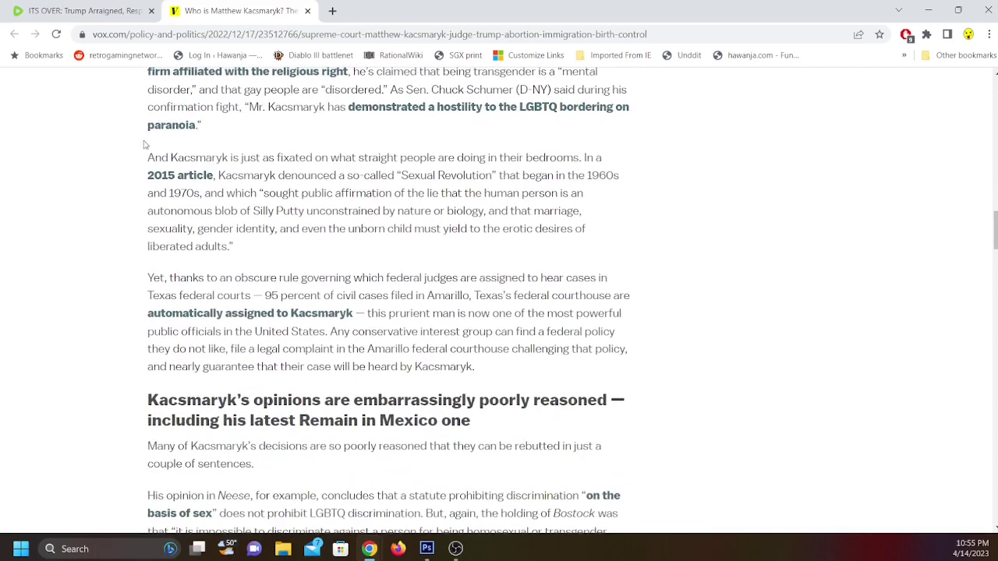
drag(145, 154, 243, 248)
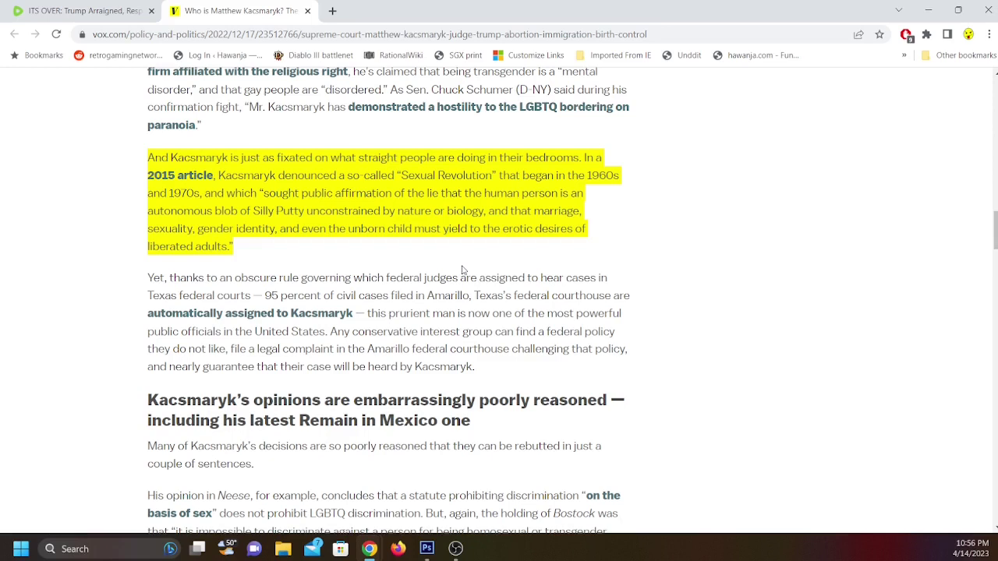
click(722, 255)
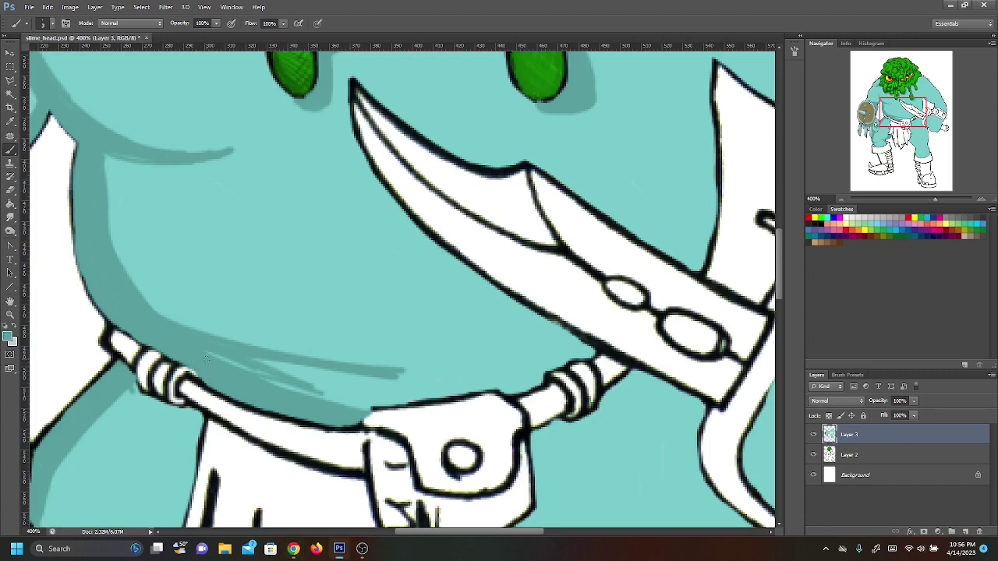
Step: In Photoshop, paint the upper edge of the darker teal belly shadow across to the blade and along the blade's lower edge
mouse_move(216, 359)
mouse_down()
mouse_move(191, 354)
mouse_move(231, 369)
mouse_move(217, 365)
mouse_move(234, 359)
mouse_move(200, 352)
mouse_move(362, 369)
mouse_up()
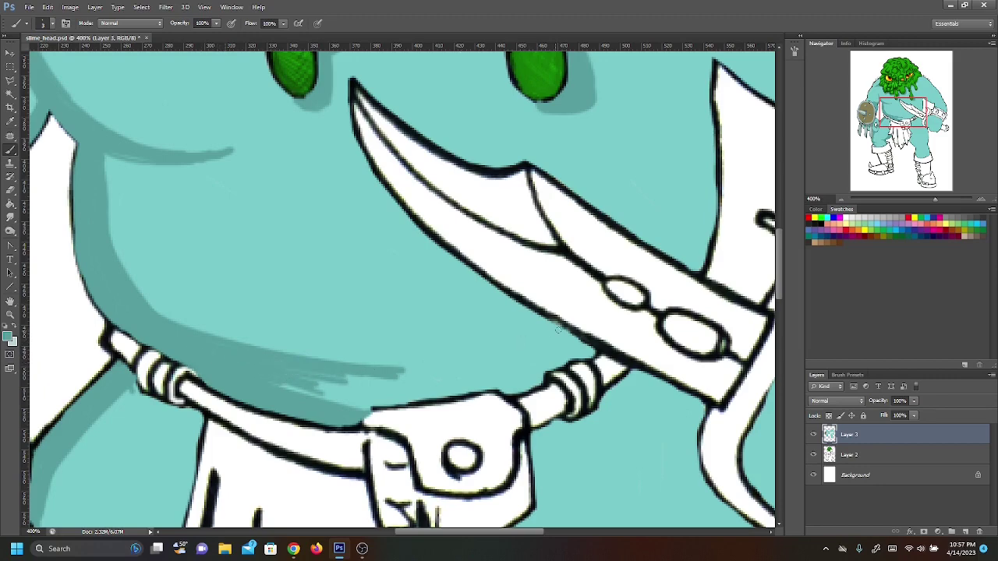
mouse_move(554, 326)
mouse_down()
mouse_move(464, 354)
mouse_move(371, 366)
mouse_up()
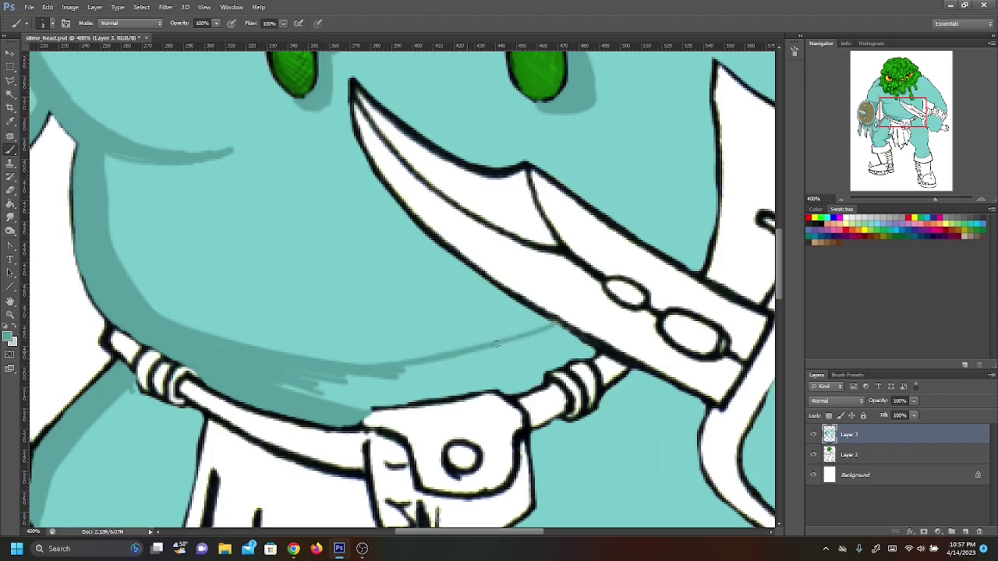
drag(555, 329, 592, 352)
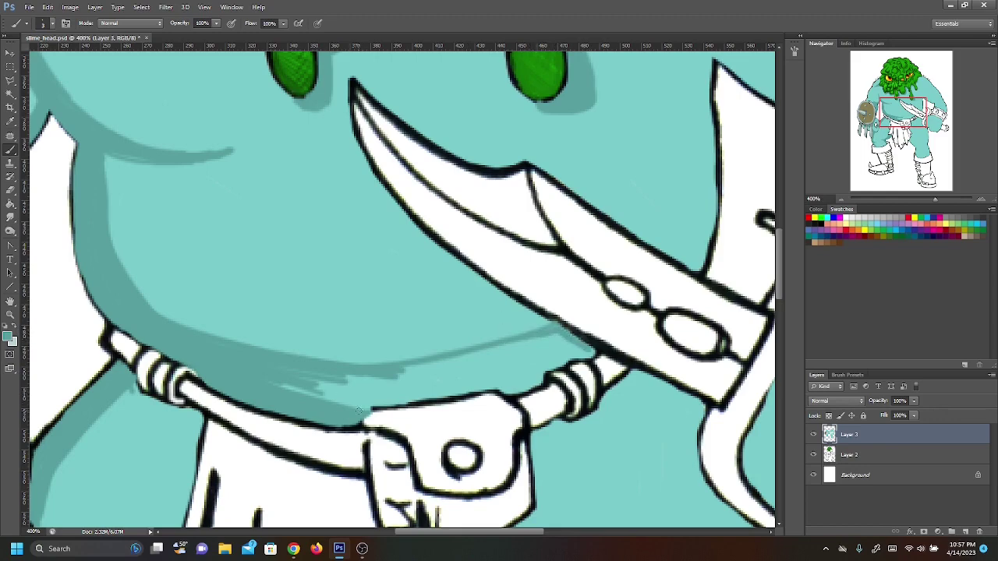
Step: Fill the lower belly shadow solidly with darker teal between its curved upper edge, the belt and pouch, and the blade
mouse_move(324, 401)
mouse_down()
mouse_move(382, 386)
mouse_move(358, 380)
mouse_move(500, 388)
mouse_move(278, 386)
mouse_up()
mouse_move(491, 391)
mouse_down()
mouse_move(589, 351)
mouse_move(552, 327)
mouse_move(556, 358)
mouse_move(529, 383)
mouse_up()
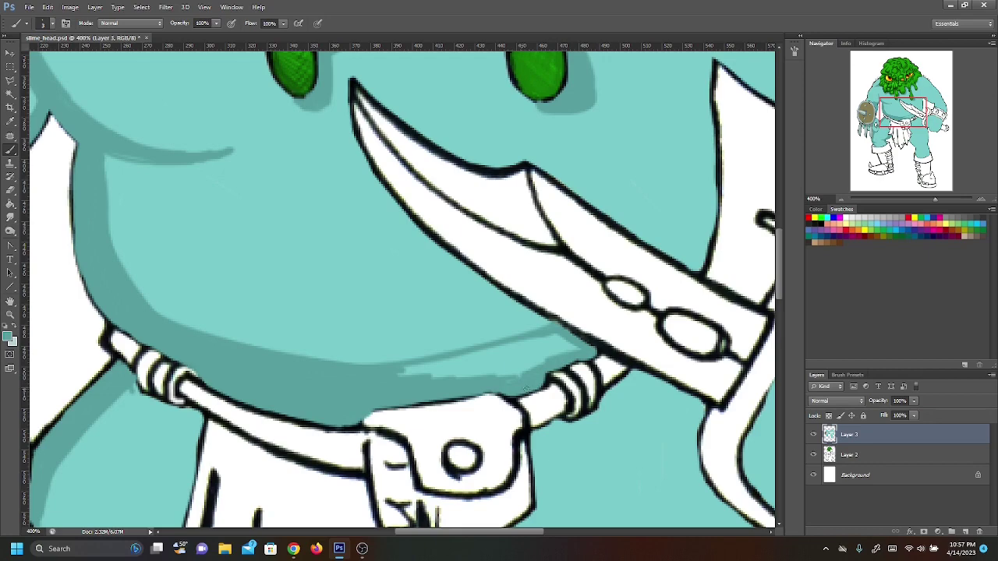
mouse_move(410, 374)
mouse_down()
mouse_move(460, 364)
mouse_move(395, 371)
mouse_move(557, 334)
mouse_up()
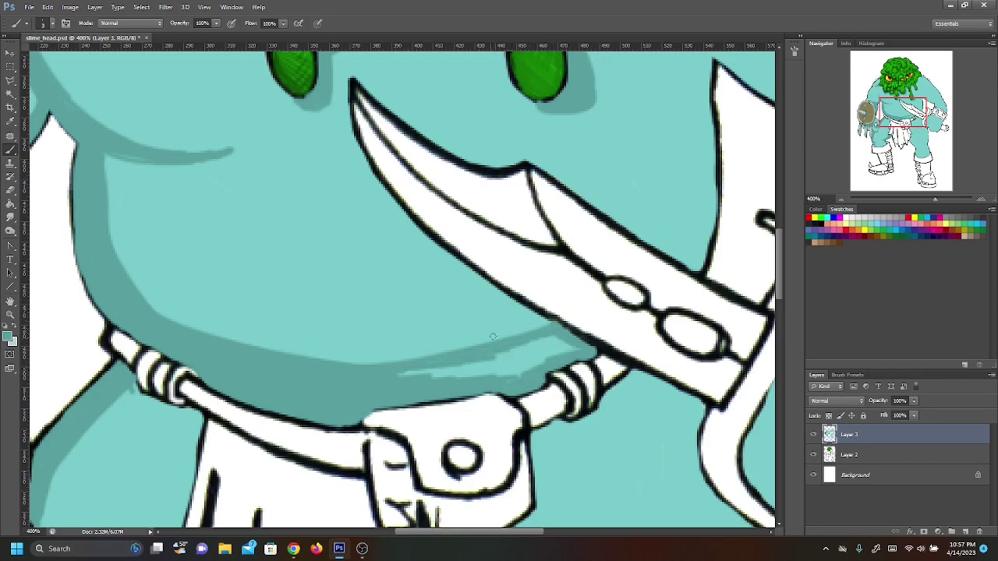
drag(531, 366, 505, 375)
drag(567, 352, 468, 378)
mouse_move(568, 351)
mouse_down()
mouse_move(455, 381)
mouse_move(460, 373)
mouse_up()
mouse_move(514, 359)
mouse_down()
mouse_move(368, 376)
mouse_move(459, 361)
mouse_up()
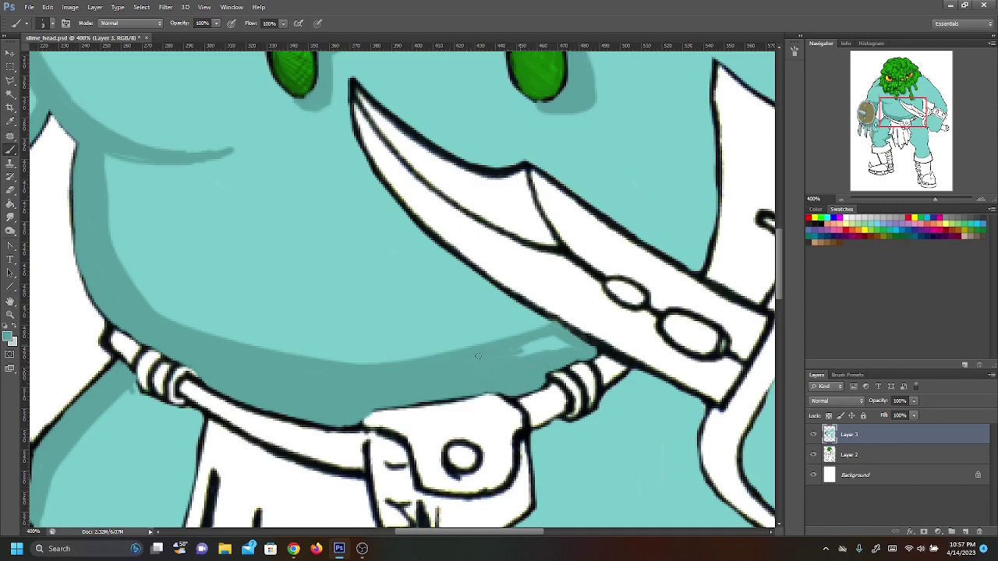
mouse_move(552, 335)
mouse_down()
mouse_move(569, 341)
mouse_move(493, 357)
mouse_up()
Step: Paint darker teal shadows on the side of the torso just above the blade and along the underside of the sword arm to the elbow crease
drag(913, 116, 920, 111)
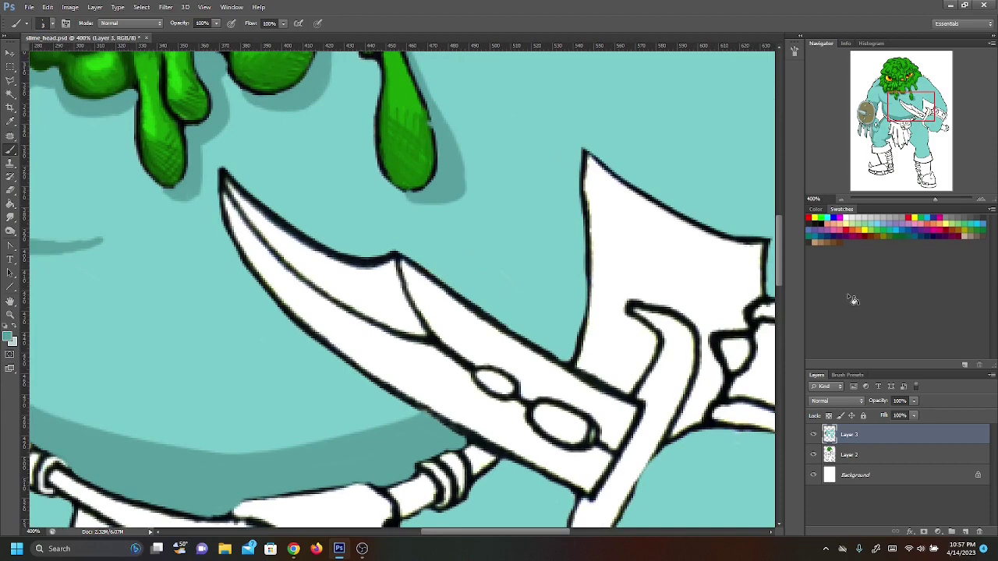
mouse_move(538, 343)
mouse_down()
mouse_move(558, 355)
mouse_move(517, 329)
mouse_move(552, 351)
mouse_move(528, 323)
mouse_move(520, 329)
mouse_move(586, 277)
mouse_move(572, 348)
mouse_move(519, 334)
mouse_move(581, 284)
mouse_move(542, 336)
mouse_move(525, 328)
mouse_move(557, 346)
mouse_move(572, 347)
mouse_move(543, 320)
mouse_move(570, 323)
mouse_up()
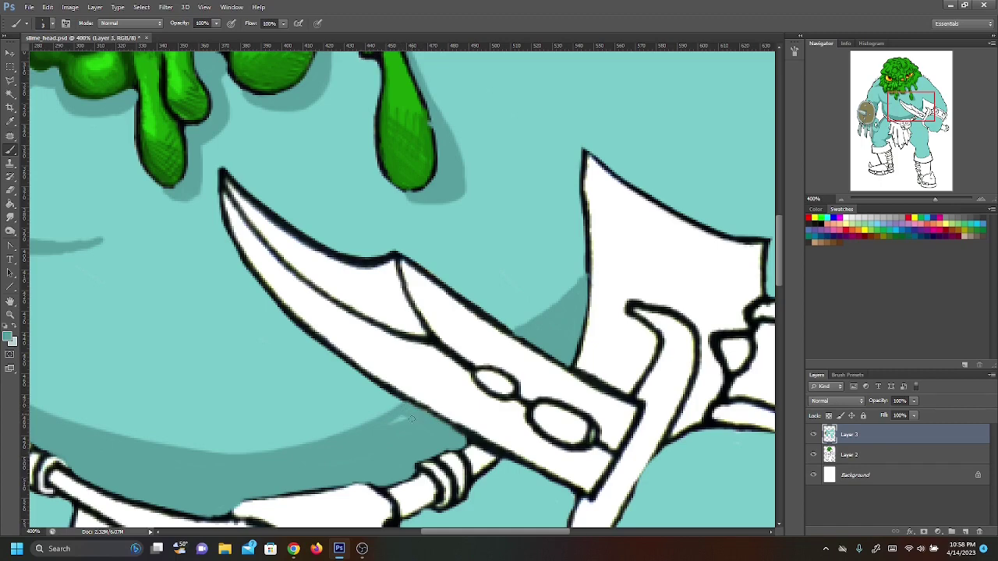
mouse_move(904, 106)
mouse_down()
mouse_move(901, 99)
mouse_move(916, 114)
mouse_up()
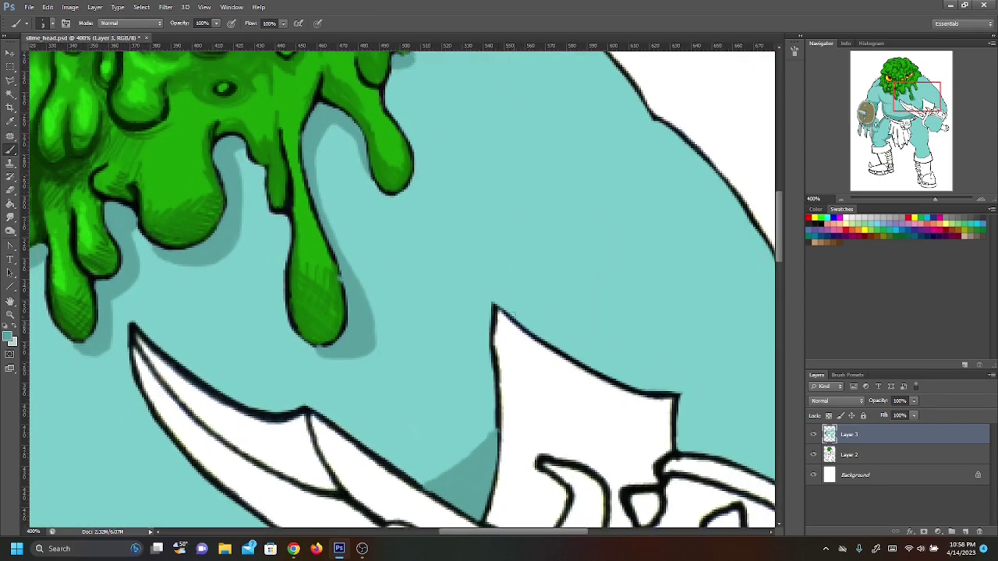
drag(495, 304, 663, 393)
drag(897, 92, 897, 91)
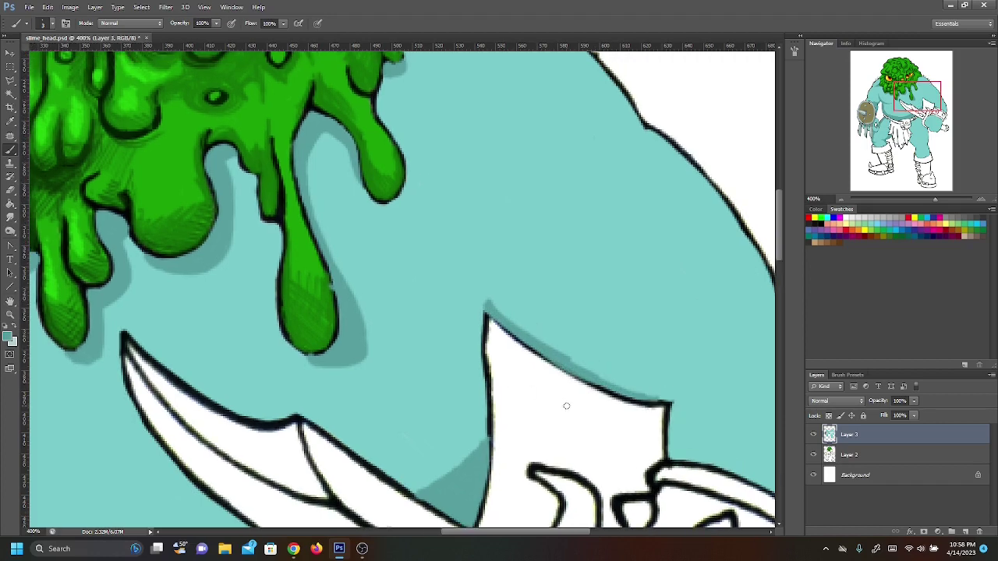
mouse_move(669, 395)
mouse_down()
mouse_move(699, 349)
mouse_move(670, 379)
mouse_move(661, 400)
mouse_move(706, 345)
mouse_move(670, 369)
mouse_move(610, 372)
mouse_move(535, 344)
mouse_move(597, 365)
mouse_up()
mouse_move(521, 331)
mouse_down()
mouse_move(599, 369)
mouse_move(620, 393)
mouse_move(655, 400)
mouse_move(617, 382)
mouse_move(655, 391)
mouse_move(667, 375)
mouse_move(659, 398)
mouse_move(670, 395)
mouse_move(701, 355)
mouse_move(686, 361)
mouse_up()
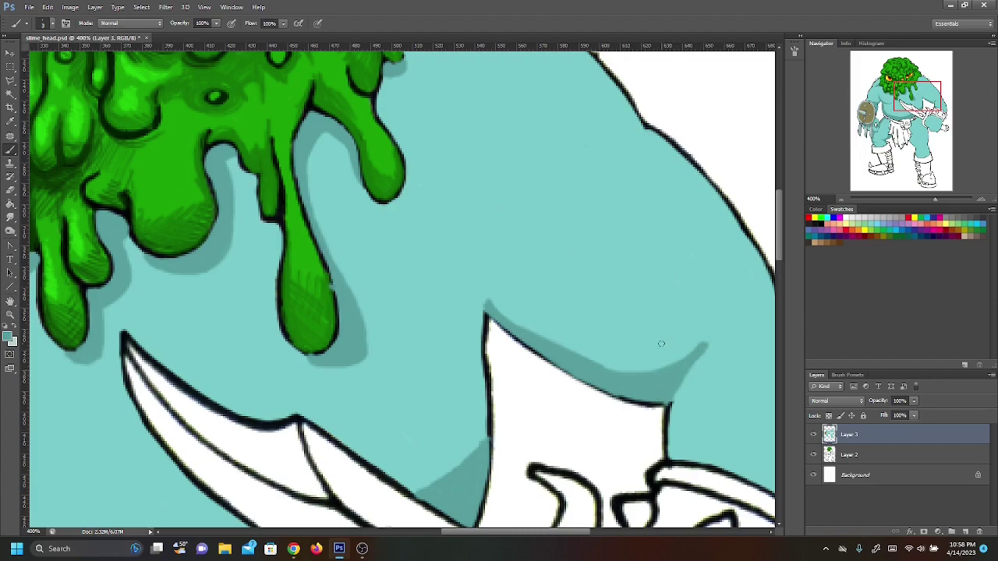
Step: Paint a curved darker teal shadow under the chest muscle, from below the long slime drip up towards the armpit
mouse_move(912, 104)
mouse_down()
mouse_move(897, 111)
mouse_move(903, 106)
mouse_up()
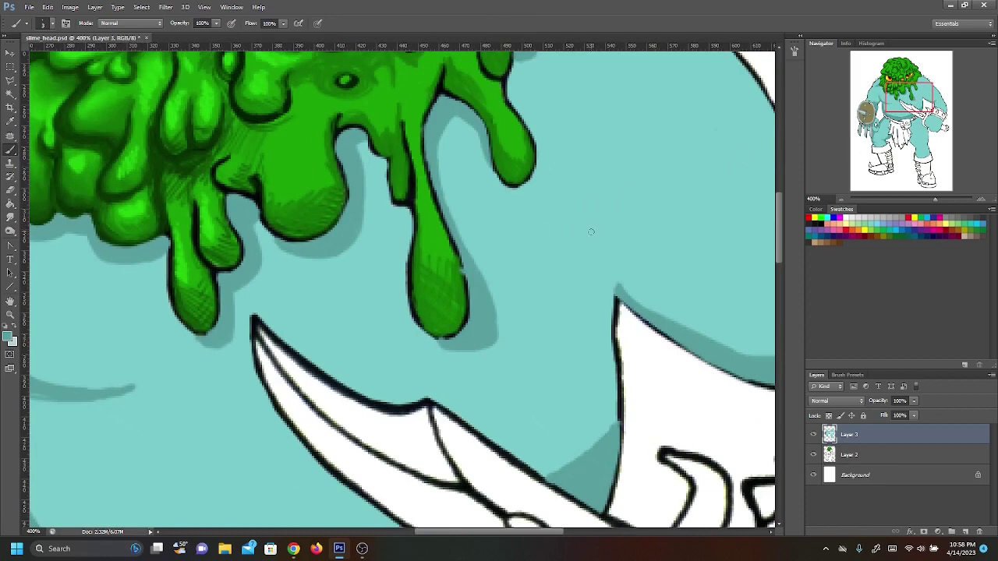
mouse_move(606, 224)
mouse_down()
mouse_move(600, 252)
mouse_move(560, 310)
mouse_move(526, 337)
mouse_move(445, 361)
mouse_move(528, 329)
mouse_move(570, 291)
mouse_move(607, 209)
mouse_move(561, 287)
mouse_move(517, 331)
mouse_move(441, 359)
mouse_up()
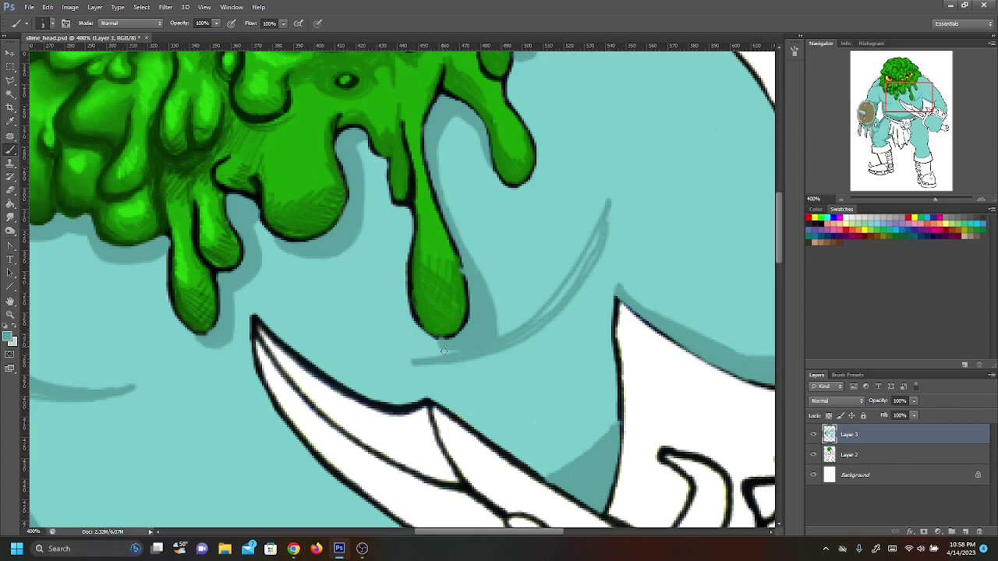
mouse_move(421, 365)
mouse_down()
mouse_move(521, 344)
mouse_move(584, 273)
mouse_up()
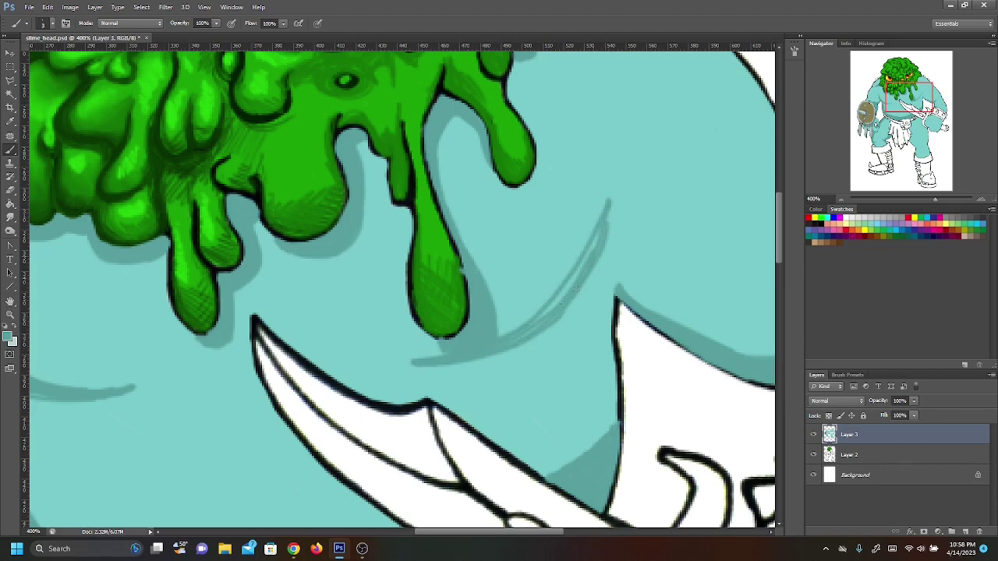
mouse_move(465, 358)
mouse_down()
mouse_move(386, 362)
mouse_move(522, 347)
mouse_move(586, 298)
mouse_move(386, 360)
mouse_move(566, 315)
mouse_move(594, 290)
mouse_move(565, 325)
mouse_move(605, 274)
mouse_move(541, 332)
mouse_move(546, 311)
mouse_move(608, 248)
mouse_move(598, 247)
mouse_up()
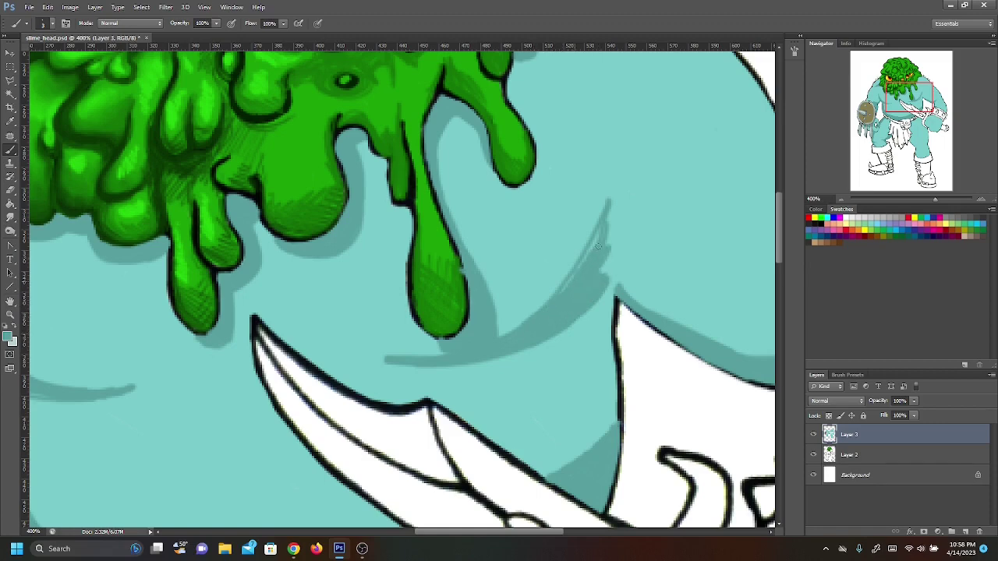
Step: Join the chest shadow to the underarm shadow in a pointed armpit fold, and extend and thicken its lower edge
drag(928, 103, 938, 99)
drag(478, 362, 468, 343)
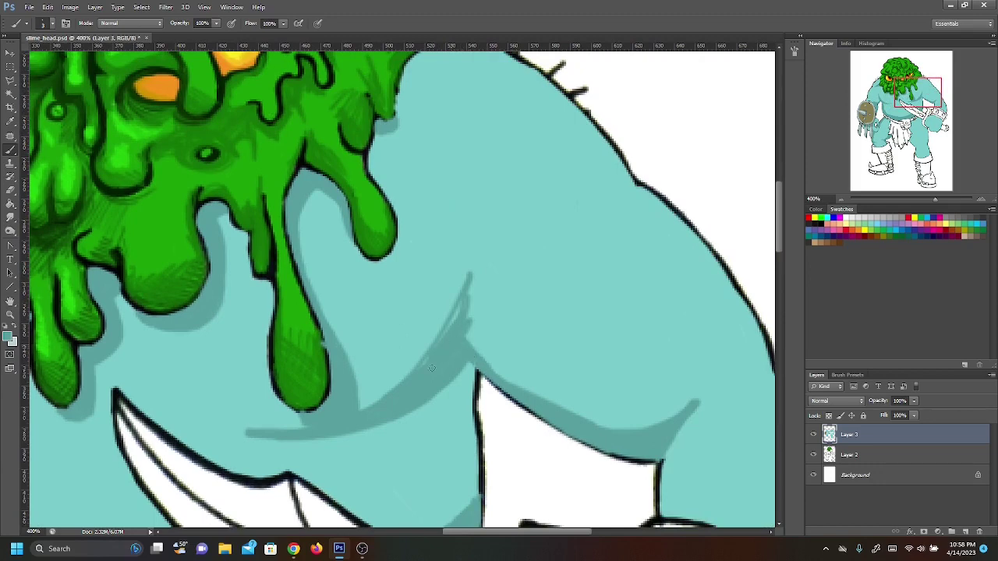
mouse_move(468, 319)
mouse_down()
mouse_move(476, 347)
mouse_move(531, 391)
mouse_move(476, 351)
mouse_up()
mouse_move(465, 310)
mouse_down()
mouse_move(471, 292)
mouse_move(481, 335)
mouse_move(468, 298)
mouse_up()
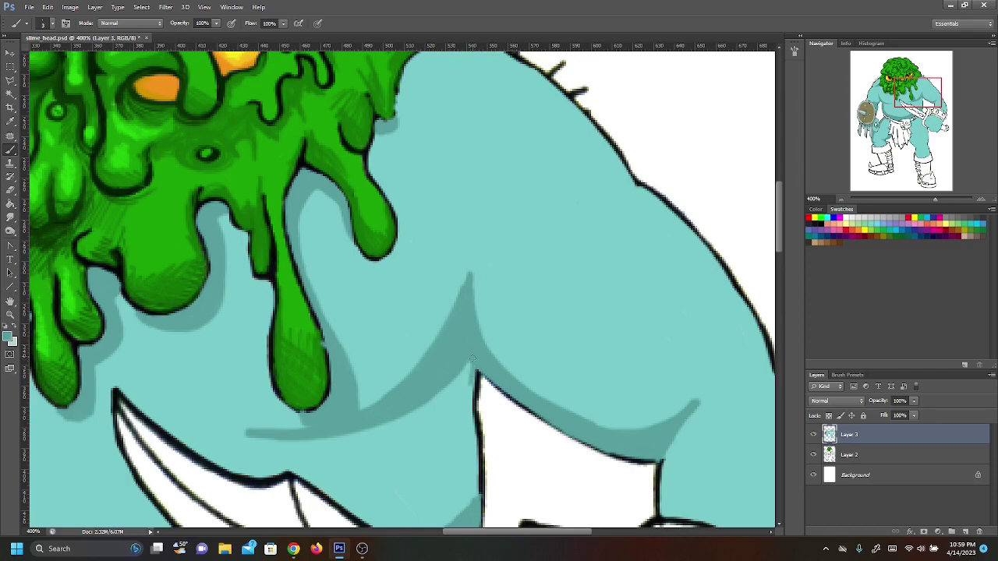
mouse_move(470, 394)
mouse_down()
mouse_move(396, 429)
mouse_move(304, 441)
mouse_move(230, 430)
mouse_up()
mouse_move(340, 433)
mouse_down()
mouse_move(406, 421)
mouse_move(354, 431)
mouse_move(470, 387)
mouse_move(419, 410)
mouse_up()
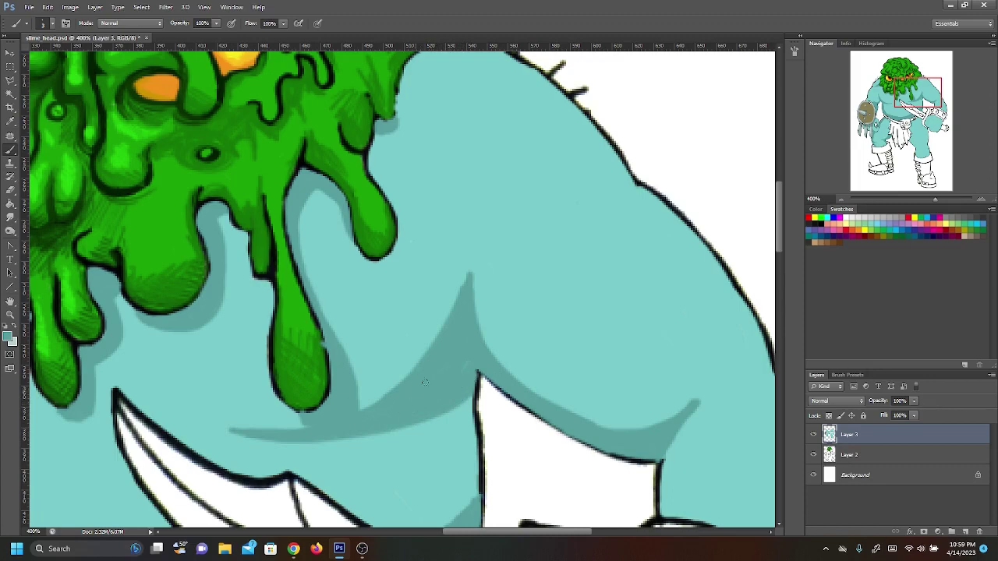
Step: Paint a tapering darker teal shadow across the sword-arm shoulder, starting at the edge of the slime head
drag(928, 103, 879, 97)
drag(507, 276, 507, 244)
mouse_move(478, 290)
mouse_down()
mouse_move(642, 312)
mouse_move(510, 283)
mouse_move(485, 286)
mouse_move(647, 313)
mouse_up()
mouse_move(515, 242)
mouse_down()
mouse_move(665, 318)
mouse_move(536, 284)
mouse_move(608, 304)
mouse_up()
mouse_move(552, 282)
mouse_down()
mouse_move(509, 276)
mouse_move(561, 269)
mouse_move(543, 273)
mouse_move(517, 257)
mouse_up()
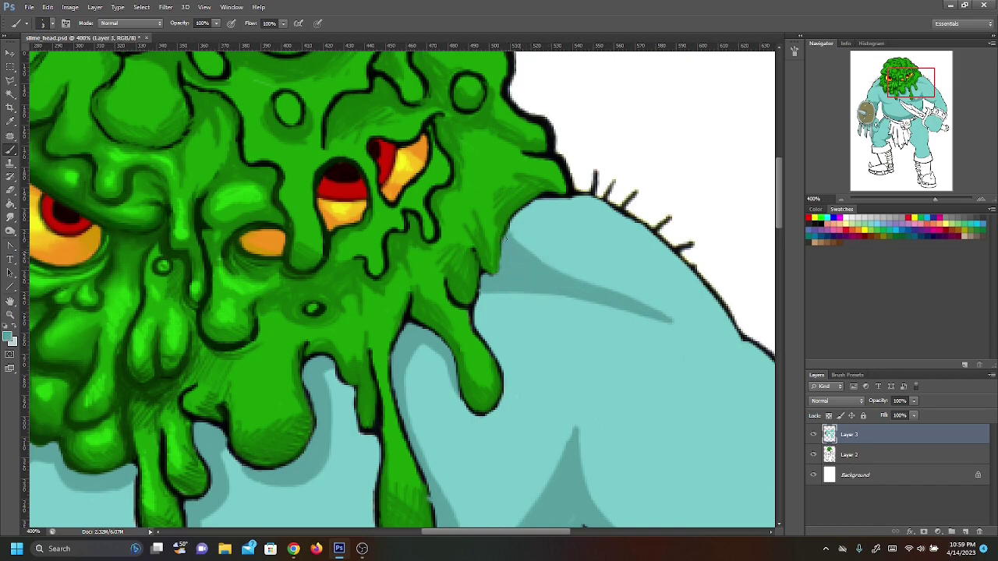
Step: Shade the inner and outer edges of the sword arm above the spiked bracer, including the bump at the elbow
drag(916, 87, 934, 105)
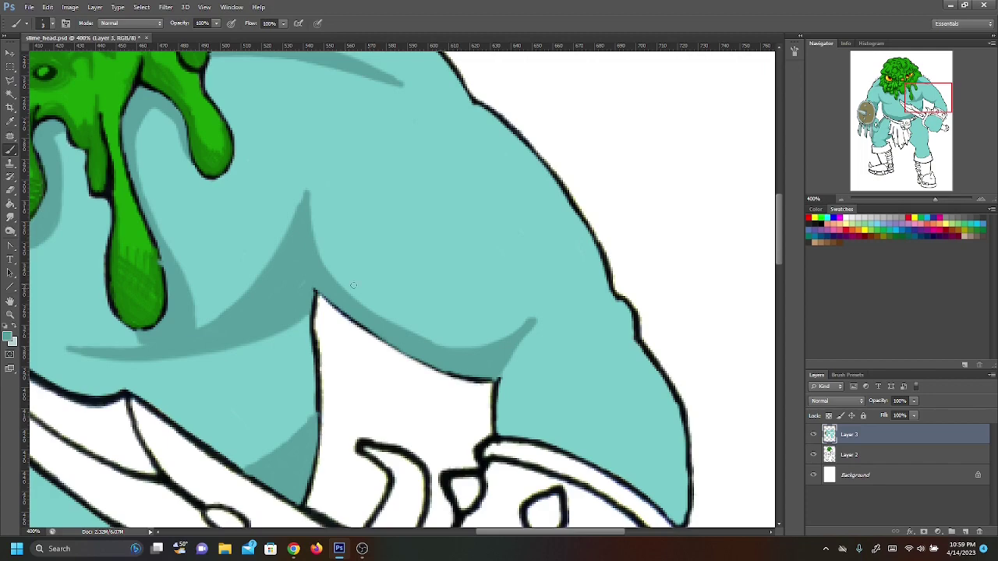
mouse_move(499, 432)
mouse_down()
mouse_move(497, 381)
mouse_move(501, 423)
mouse_move(505, 365)
mouse_move(506, 425)
mouse_move(512, 360)
mouse_move(513, 434)
mouse_move(509, 406)
mouse_up()
drag(931, 114, 931, 120)
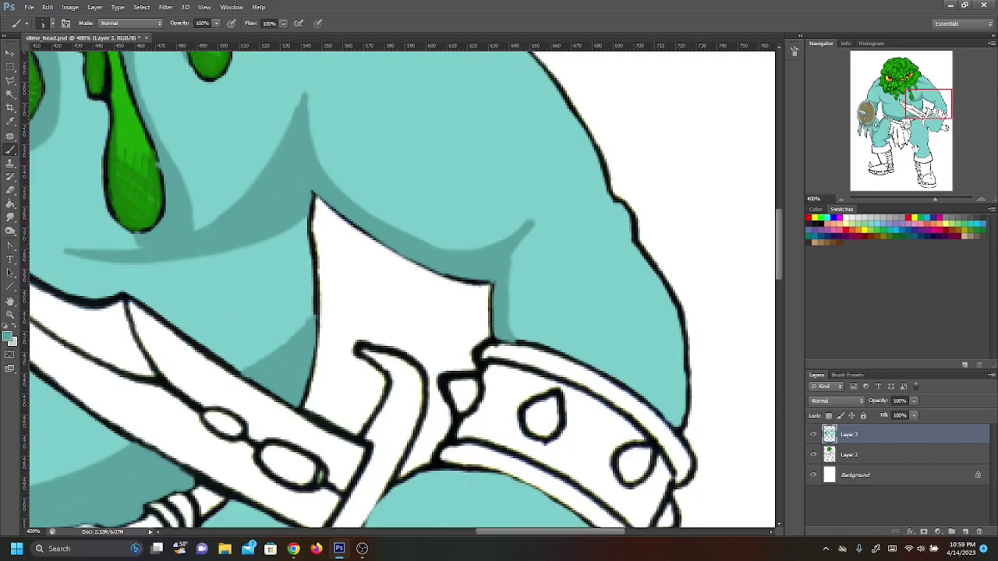
mouse_move(672, 416)
mouse_down()
mouse_move(681, 424)
mouse_move(685, 396)
mouse_move(681, 426)
mouse_move(680, 376)
mouse_move(638, 394)
mouse_move(675, 405)
mouse_move(657, 388)
mouse_move(666, 389)
mouse_move(680, 321)
mouse_move(677, 355)
mouse_move(649, 263)
mouse_move(670, 338)
mouse_up()
mouse_move(633, 248)
mouse_down()
mouse_move(668, 299)
mouse_move(641, 261)
mouse_move(666, 329)
mouse_move(633, 248)
mouse_move(657, 273)
mouse_move(648, 277)
mouse_move(634, 252)
mouse_move(669, 357)
mouse_move(663, 306)
mouse_move(666, 392)
mouse_move(673, 308)
mouse_move(677, 405)
mouse_up()
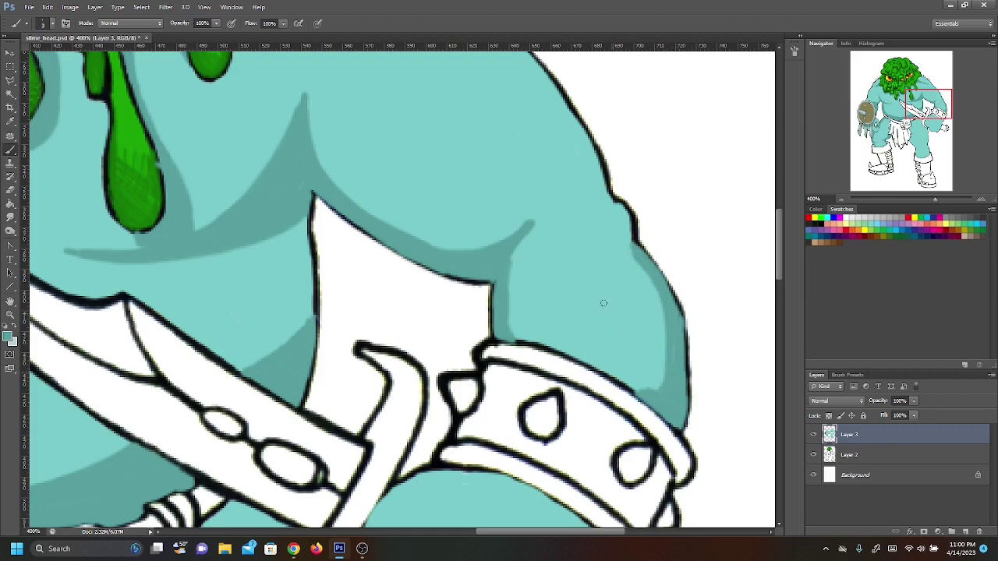
mouse_move(626, 209)
mouse_down()
mouse_move(627, 245)
mouse_move(619, 204)
mouse_move(623, 212)
mouse_up()
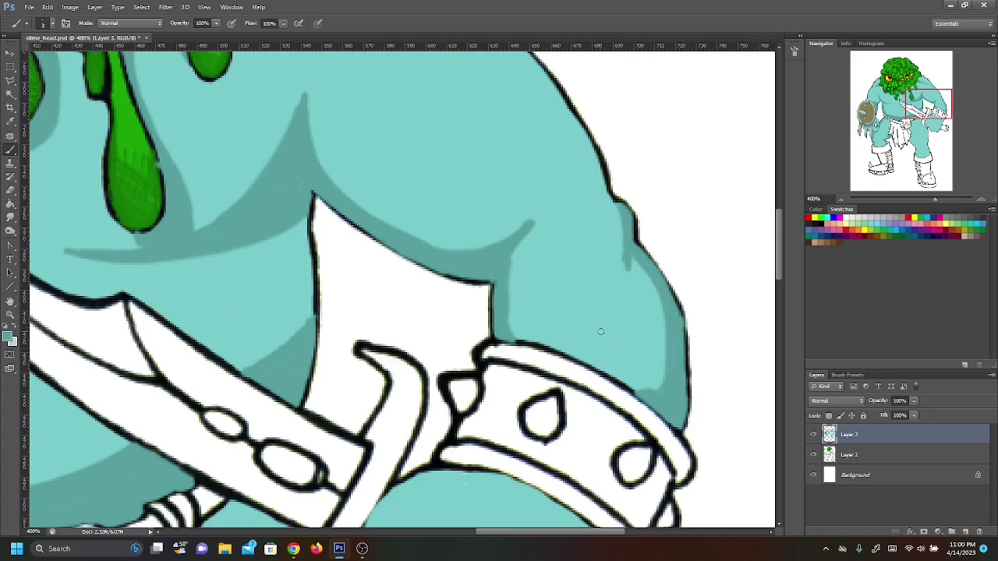
Step: Paint darker teal shadows on the sword hand's fist around the thumb side, the first finger and its neighbouring knuckle
drag(931, 110, 926, 127)
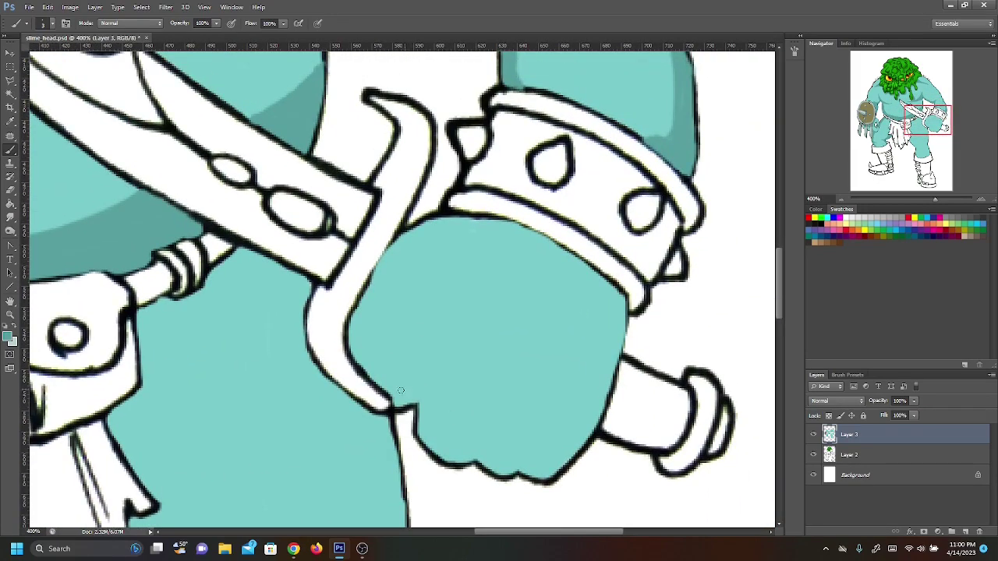
mouse_move(400, 405)
mouse_down()
mouse_move(417, 400)
mouse_move(390, 394)
mouse_move(402, 394)
mouse_move(397, 404)
mouse_move(417, 394)
mouse_move(423, 382)
mouse_move(396, 394)
mouse_move(429, 371)
mouse_move(414, 377)
mouse_move(424, 368)
mouse_move(413, 364)
mouse_move(434, 363)
mouse_move(402, 347)
mouse_up()
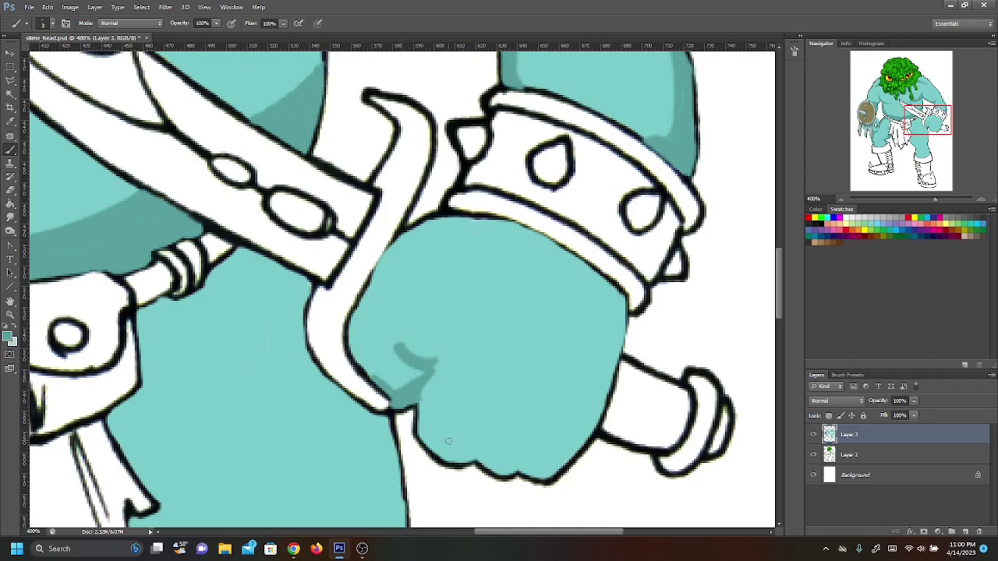
mouse_move(417, 421)
mouse_down()
mouse_move(426, 388)
mouse_move(422, 427)
mouse_up()
mouse_move(428, 390)
mouse_down()
mouse_move(423, 435)
mouse_move(425, 416)
mouse_up()
mouse_move(442, 459)
mouse_down()
mouse_move(427, 445)
mouse_move(456, 460)
mouse_move(476, 457)
mouse_move(492, 424)
mouse_move(460, 456)
mouse_move(474, 435)
mouse_up()
mouse_move(468, 393)
mouse_down()
mouse_move(484, 413)
mouse_move(468, 395)
mouse_move(489, 409)
mouse_move(464, 388)
mouse_move(498, 398)
mouse_move(482, 416)
mouse_up()
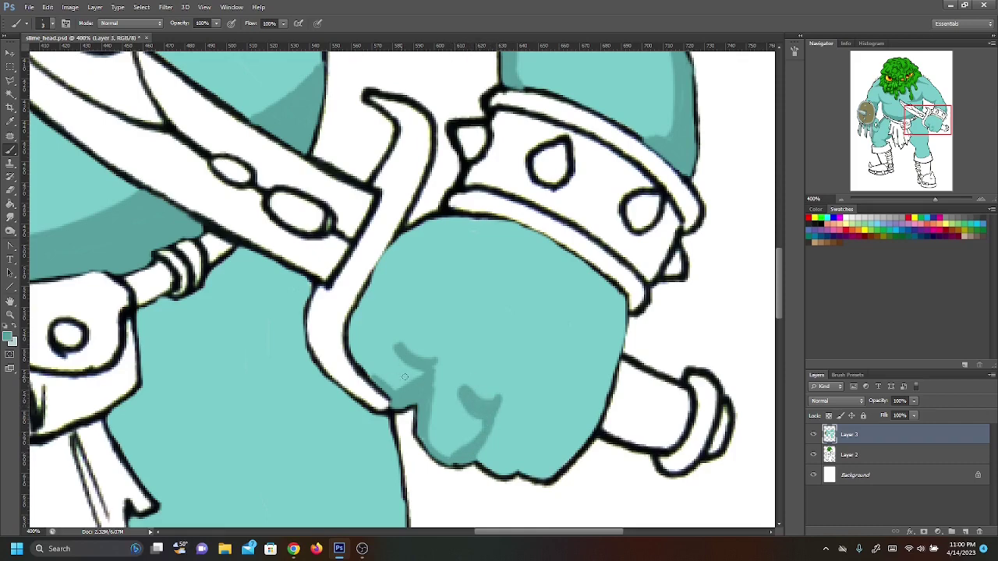
Step: Shade the fist's remaining fingers and knuckles and its outer edge beside the sword handle, undoing a stray stroke
drag(438, 355, 411, 359)
mouse_move(481, 457)
mouse_down()
mouse_move(509, 472)
mouse_move(537, 433)
mouse_up()
mouse_move(521, 465)
mouse_down()
mouse_move(539, 429)
mouse_move(516, 417)
mouse_move(548, 420)
mouse_move(518, 417)
mouse_up()
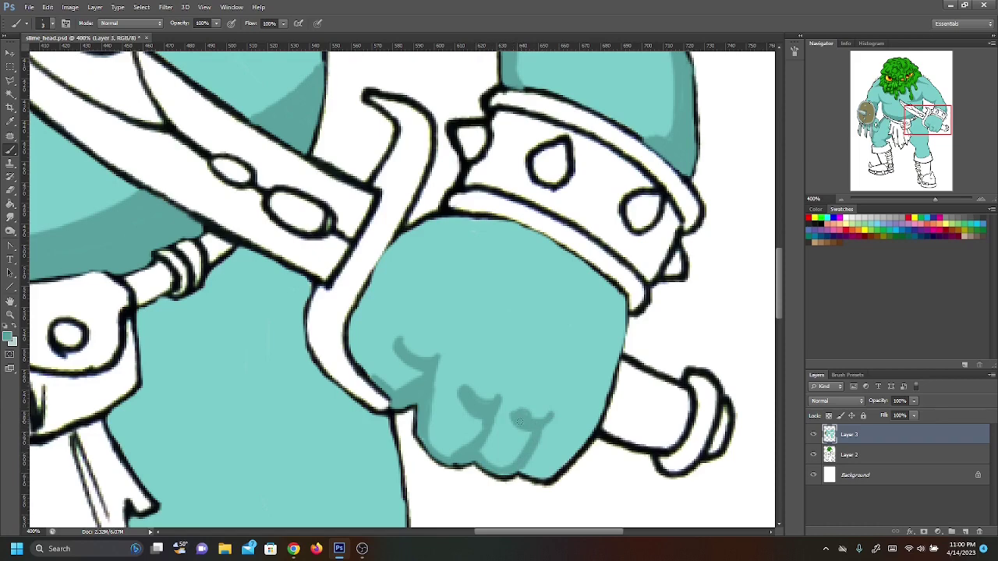
mouse_move(534, 476)
mouse_down()
mouse_move(577, 451)
mouse_move(561, 464)
mouse_move(585, 436)
mouse_move(568, 430)
mouse_move(577, 434)
mouse_move(599, 407)
mouse_move(601, 383)
mouse_up()
key(ctrl+z)
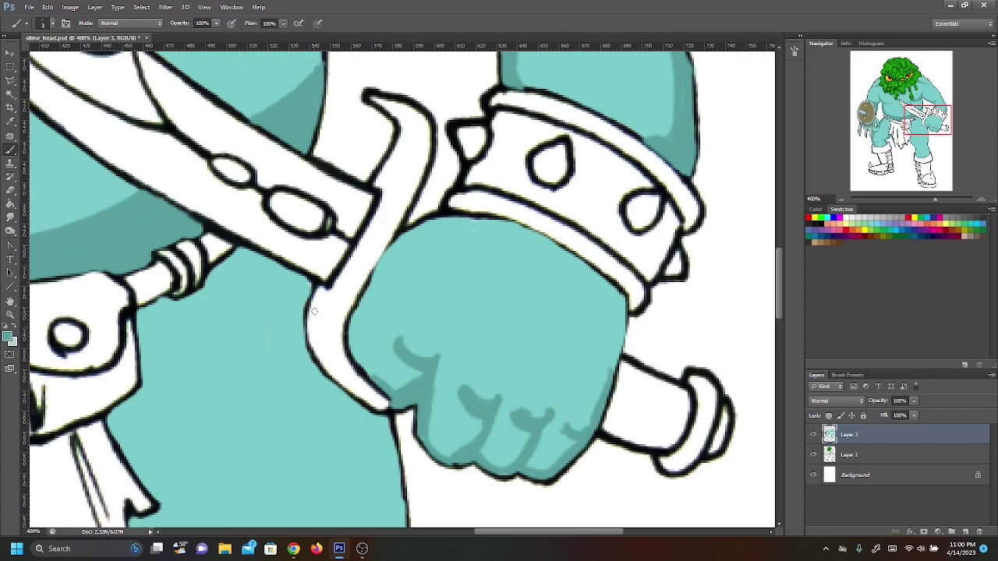
Step: Paint darker teal shadows along the sword fist's upper edge and down its side beside the crossguard to the thumb
drag(928, 123, 926, 123)
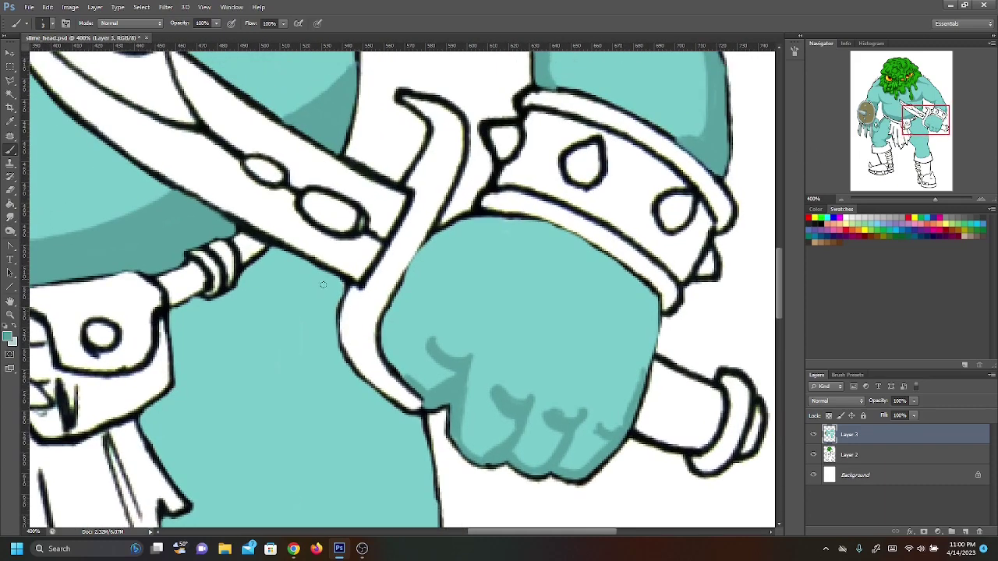
drag(392, 363, 398, 374)
mouse_move(445, 229)
mouse_down()
mouse_move(482, 219)
mouse_move(431, 241)
mouse_move(532, 219)
mouse_move(501, 220)
mouse_up()
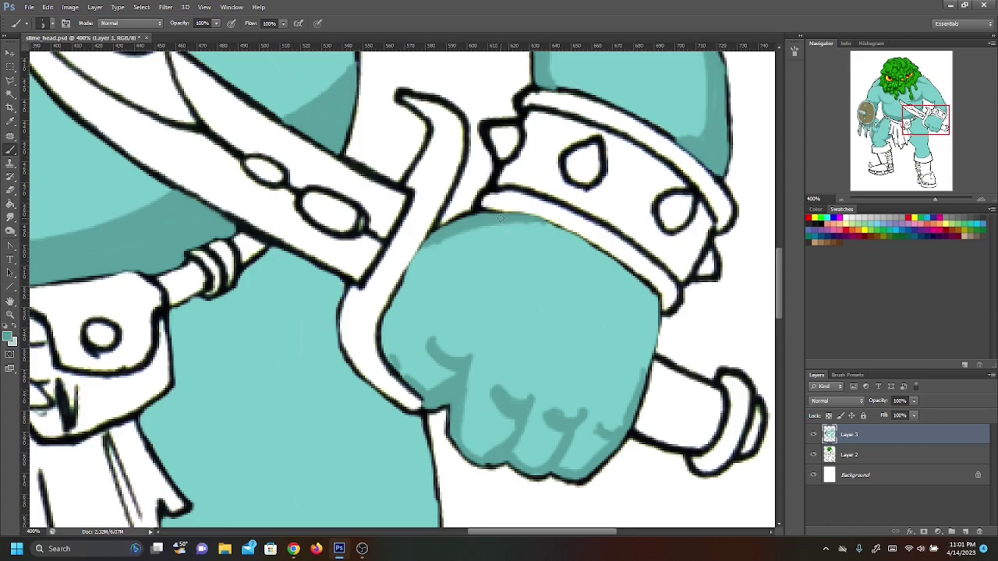
mouse_move(419, 252)
mouse_down()
mouse_move(401, 283)
mouse_move(438, 238)
mouse_move(398, 290)
mouse_move(442, 236)
mouse_up()
mouse_move(400, 367)
mouse_down()
mouse_move(427, 393)
mouse_move(446, 383)
mouse_move(432, 345)
mouse_move(417, 367)
mouse_move(394, 344)
mouse_move(396, 355)
mouse_move(403, 291)
mouse_up()
drag(394, 355, 399, 376)
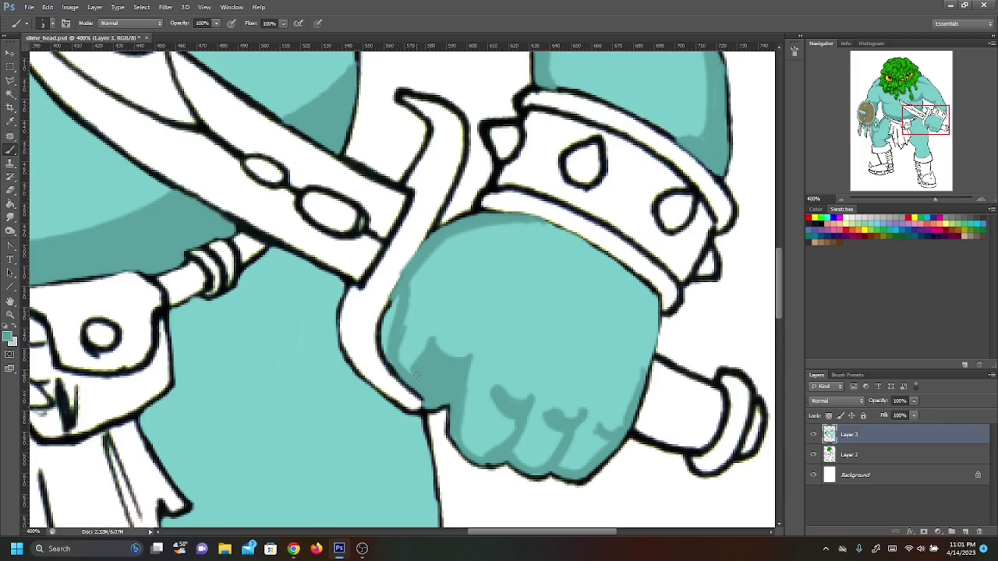
Step: Shade the inner edge of the sword-side thigh from the ragged loincloth to the knee, ending in a short curve beneath the kneecap
drag(936, 120, 907, 139)
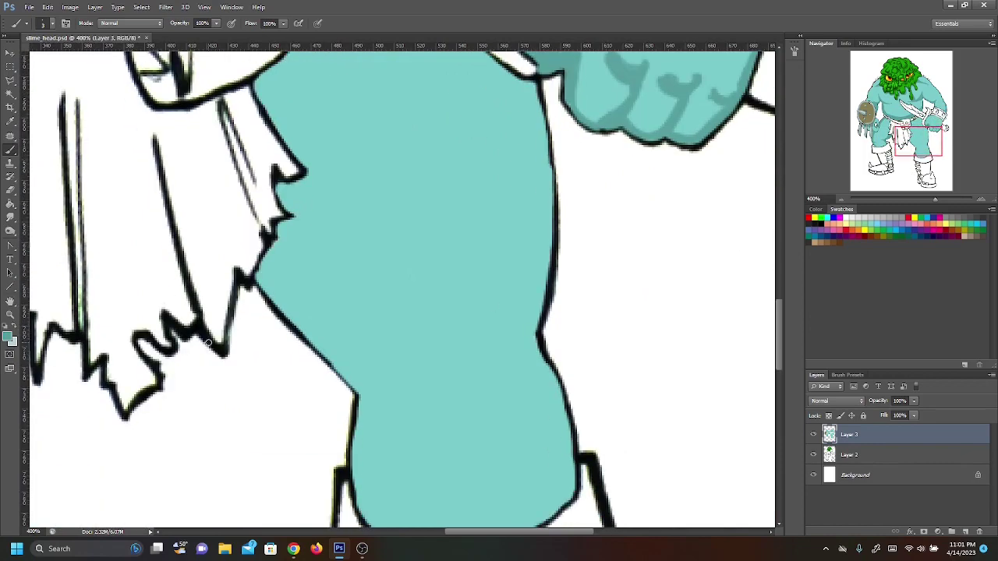
drag(258, 283, 363, 380)
mouse_move(318, 354)
mouse_down()
mouse_move(371, 395)
mouse_move(301, 323)
mouse_move(378, 386)
mouse_move(379, 370)
mouse_move(401, 404)
mouse_move(441, 401)
mouse_up()
drag(371, 363, 378, 382)
drag(403, 403, 451, 393)
mouse_move(377, 369)
mouse_down()
mouse_move(392, 388)
mouse_move(442, 398)
mouse_up()
mouse_move(379, 363)
mouse_down()
mouse_move(376, 348)
mouse_move(340, 357)
mouse_move(374, 377)
mouse_up()
drag(267, 256, 373, 356)
drag(317, 315, 367, 354)
mouse_move(293, 300)
mouse_down()
mouse_move(370, 366)
mouse_move(264, 271)
mouse_move(270, 242)
mouse_move(311, 320)
mouse_move(269, 267)
mouse_move(279, 289)
mouse_up()
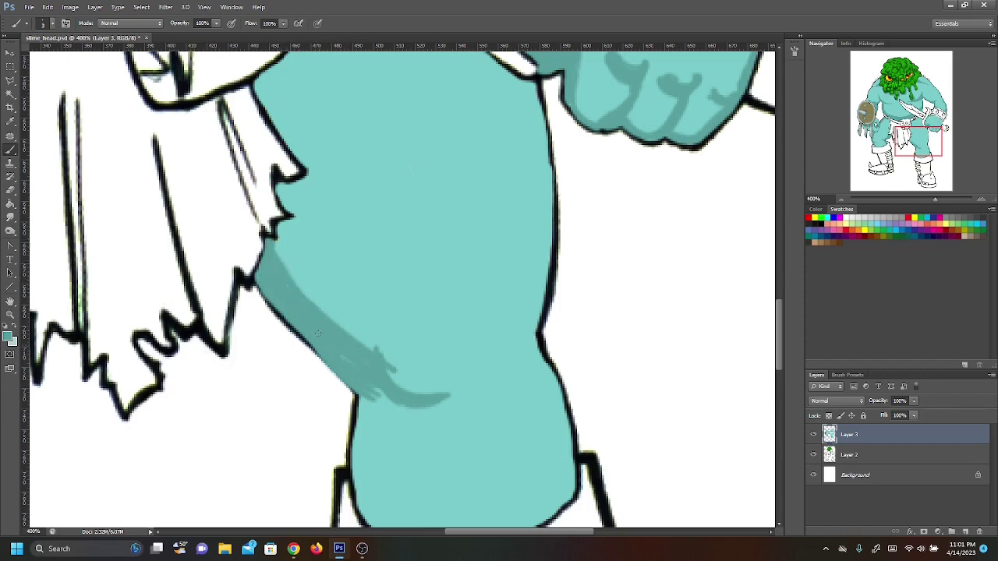
Step: Extend the darker teal shadow down the inner lower leg to the boot cuff and smooth its shape around the knee
scroll(331, 329, down, 3)
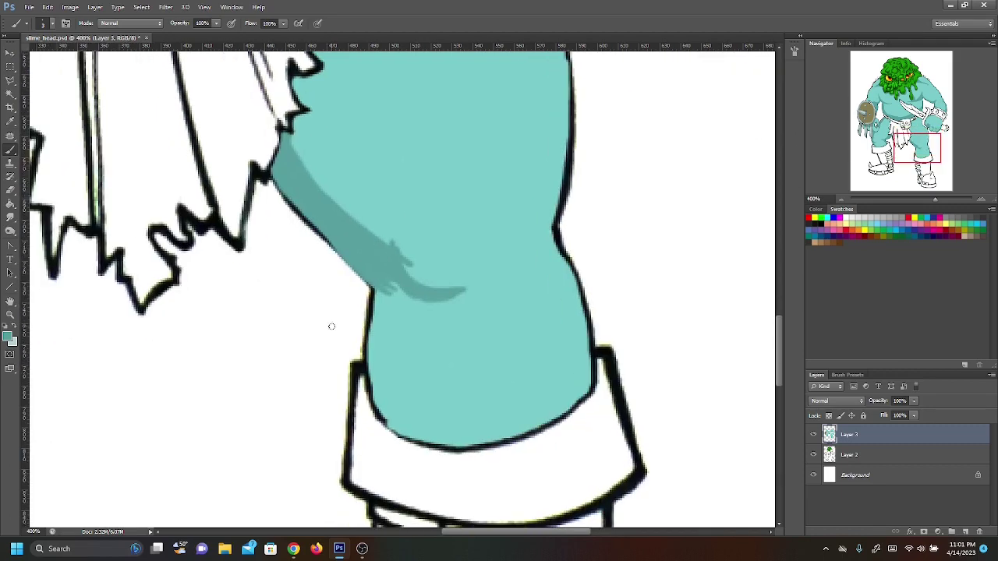
mouse_move(388, 296)
mouse_down()
mouse_move(372, 343)
mouse_move(392, 287)
mouse_move(384, 334)
mouse_move(394, 357)
mouse_move(380, 318)
mouse_move(378, 406)
mouse_move(379, 359)
mouse_move(387, 405)
mouse_move(387, 350)
mouse_up()
drag(408, 301, 401, 429)
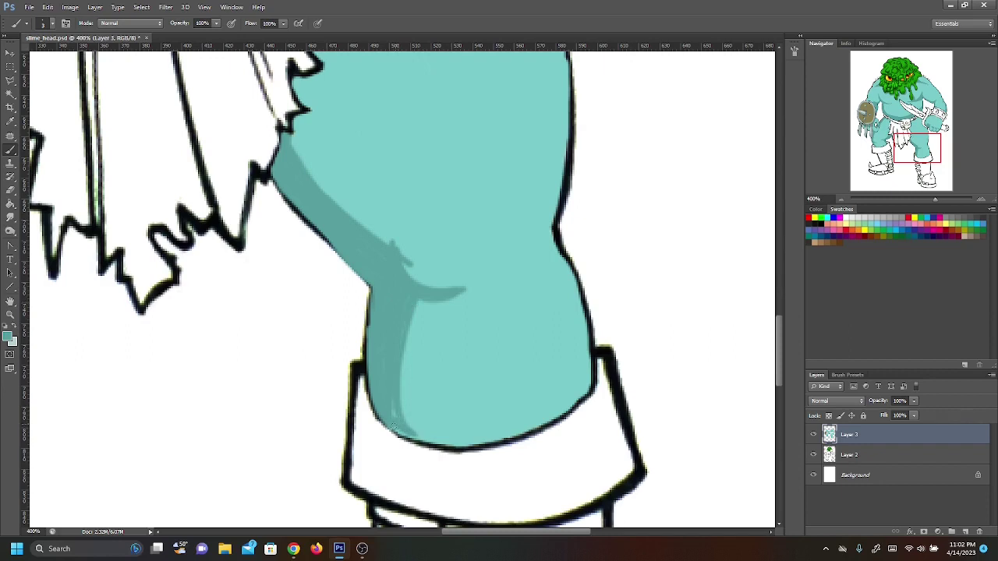
drag(387, 388, 414, 432)
drag(413, 283, 401, 244)
drag(419, 284, 463, 290)
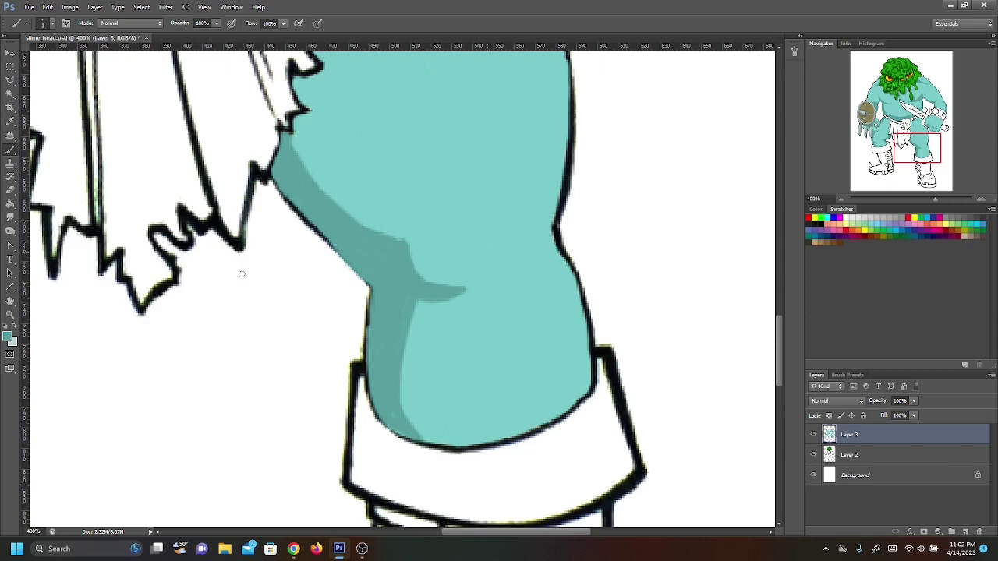
Step: Paint darker teal shading at the outer notch of the knee and down the outer edge of the lower leg
mouse_move(546, 217)
mouse_down()
mouse_move(543, 262)
mouse_move(515, 278)
mouse_up()
mouse_move(546, 222)
mouse_down()
mouse_move(538, 273)
mouse_move(556, 247)
mouse_move(579, 299)
mouse_up()
drag(554, 262, 581, 312)
Step: Shade the upper thigh beneath the belt and sword, and the torso's side from the chest down to the blade
drag(919, 145, 920, 125)
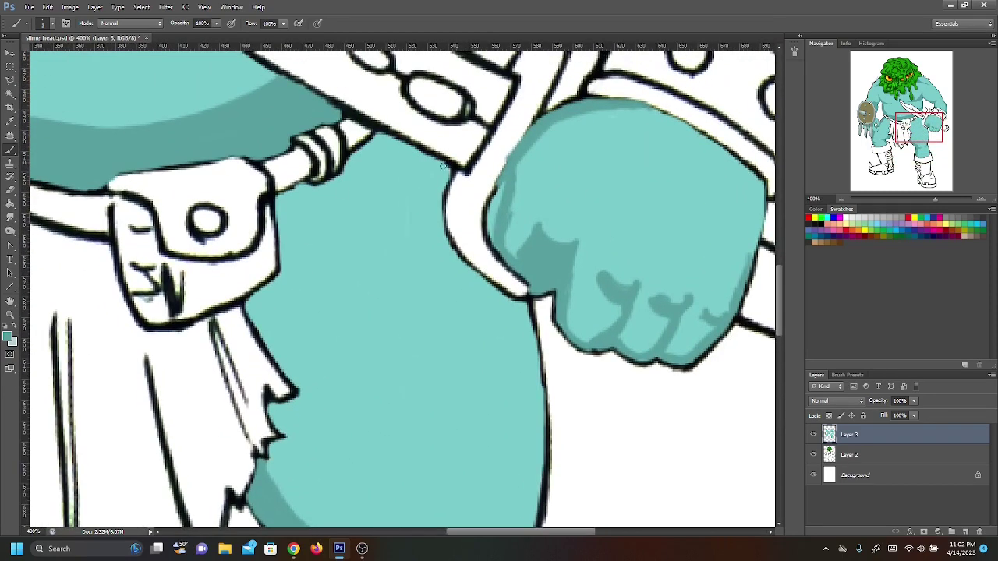
mouse_move(343, 173)
mouse_down()
mouse_move(372, 138)
mouse_move(381, 141)
mouse_move(358, 160)
mouse_move(385, 140)
mouse_move(405, 142)
mouse_move(381, 138)
mouse_move(438, 168)
mouse_up()
drag(380, 146, 338, 186)
mouse_move(378, 153)
mouse_down()
mouse_move(344, 205)
mouse_move(343, 178)
mouse_move(382, 162)
mouse_move(386, 172)
mouse_move(403, 149)
mouse_move(447, 170)
mouse_up()
mouse_move(386, 160)
mouse_down()
mouse_move(377, 182)
mouse_move(399, 153)
mouse_move(358, 164)
mouse_move(364, 179)
mouse_move(418, 158)
mouse_move(391, 202)
mouse_move(392, 225)
mouse_move(438, 182)
mouse_move(435, 243)
mouse_move(397, 213)
mouse_move(395, 224)
mouse_move(401, 241)
mouse_move(426, 222)
mouse_move(454, 257)
mouse_up()
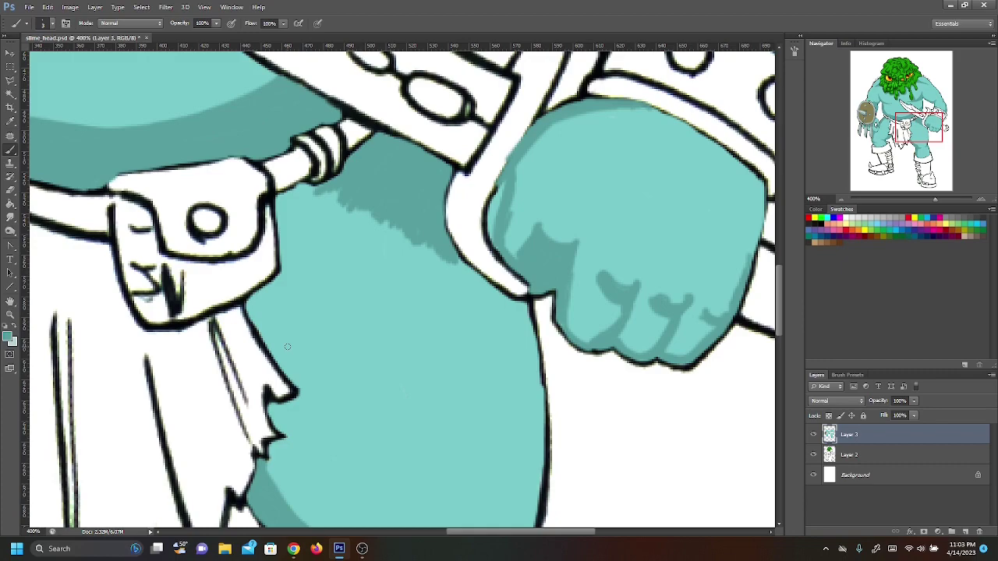
drag(903, 124, 903, 103)
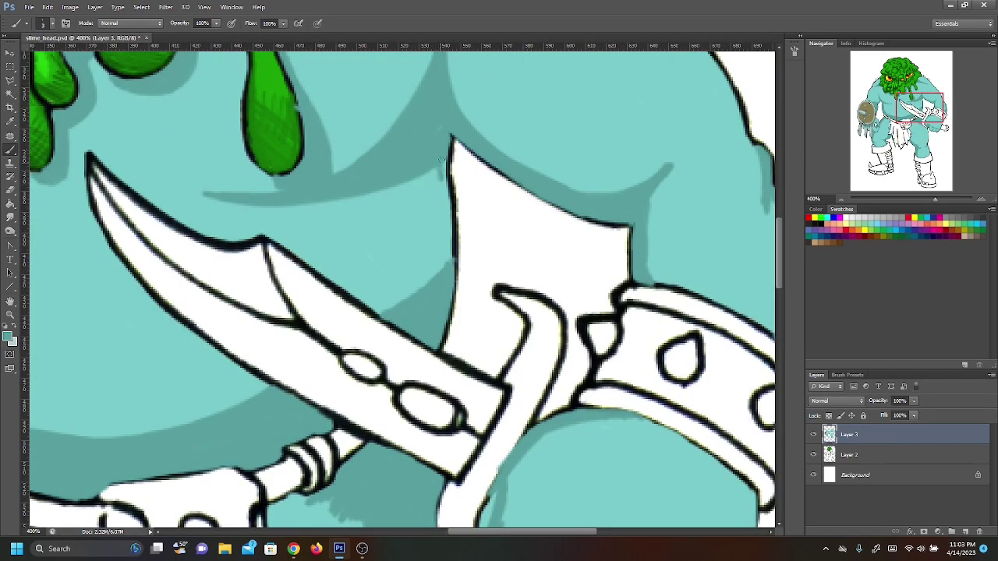
mouse_move(444, 185)
mouse_down()
mouse_move(446, 246)
mouse_move(443, 182)
mouse_move(432, 277)
mouse_move(441, 164)
mouse_move(410, 297)
mouse_move(437, 187)
mouse_move(382, 311)
mouse_move(394, 301)
mouse_move(392, 313)
mouse_move(435, 223)
mouse_move(422, 287)
mouse_up()
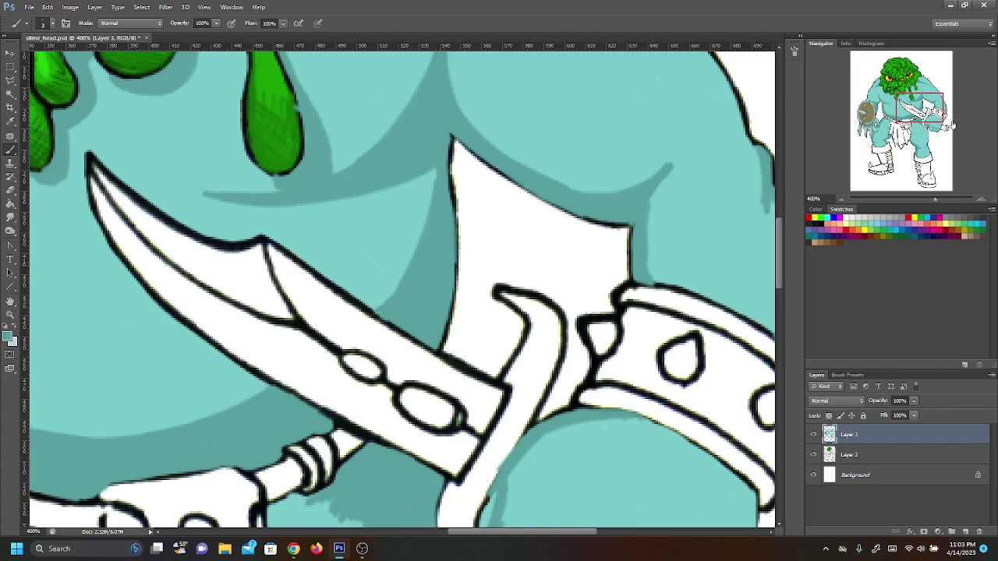
Step: Sample the shoulder's base skin teal, set the foreground to a lighter tint of it, and return to the Brush tool
drag(926, 111, 893, 86)
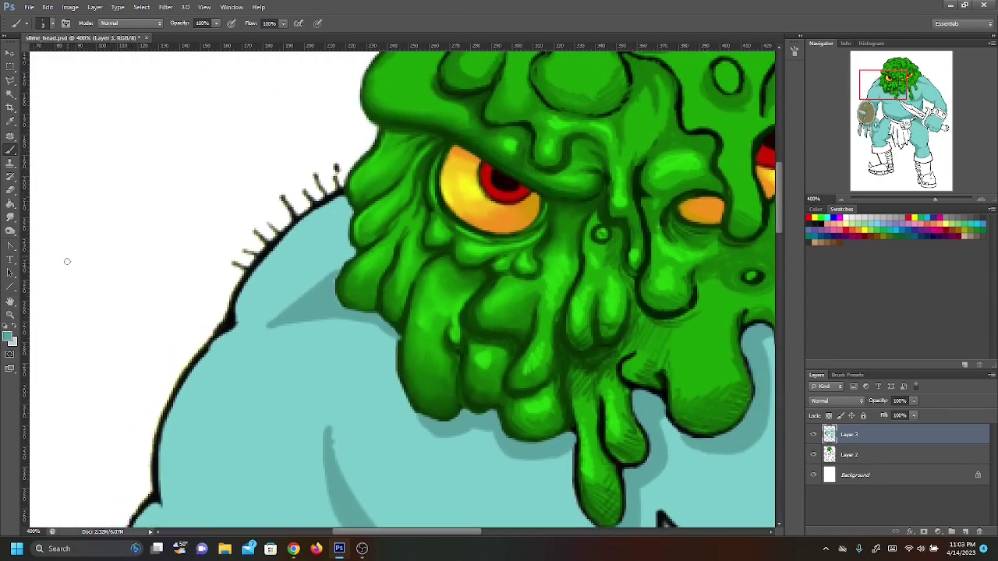
click(8, 335)
click(288, 252)
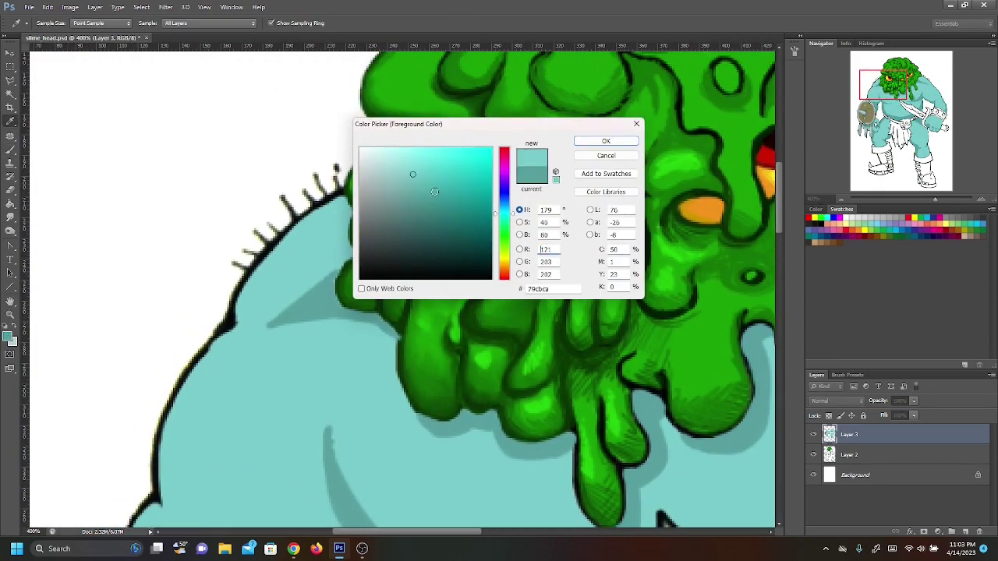
click(583, 141)
key(b)
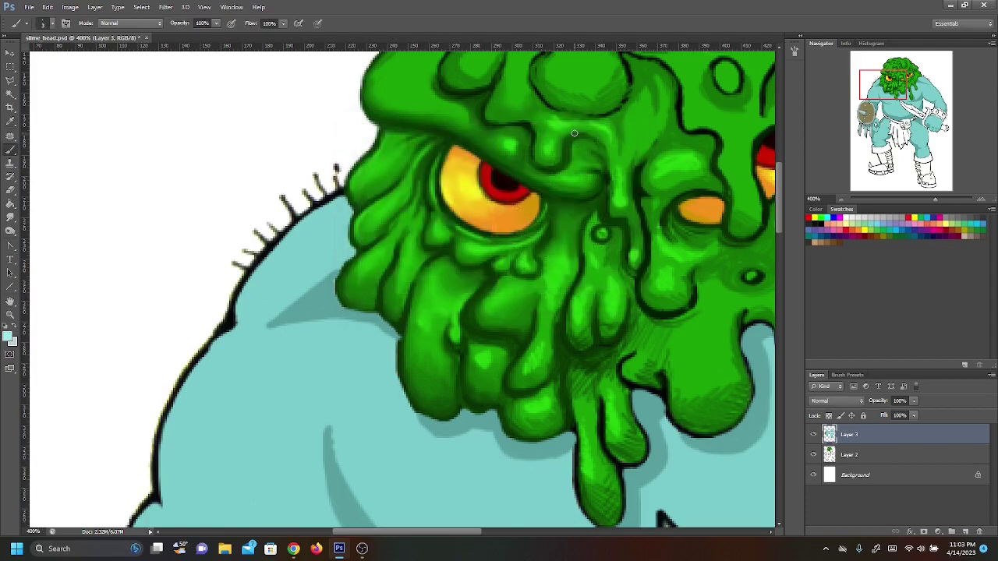